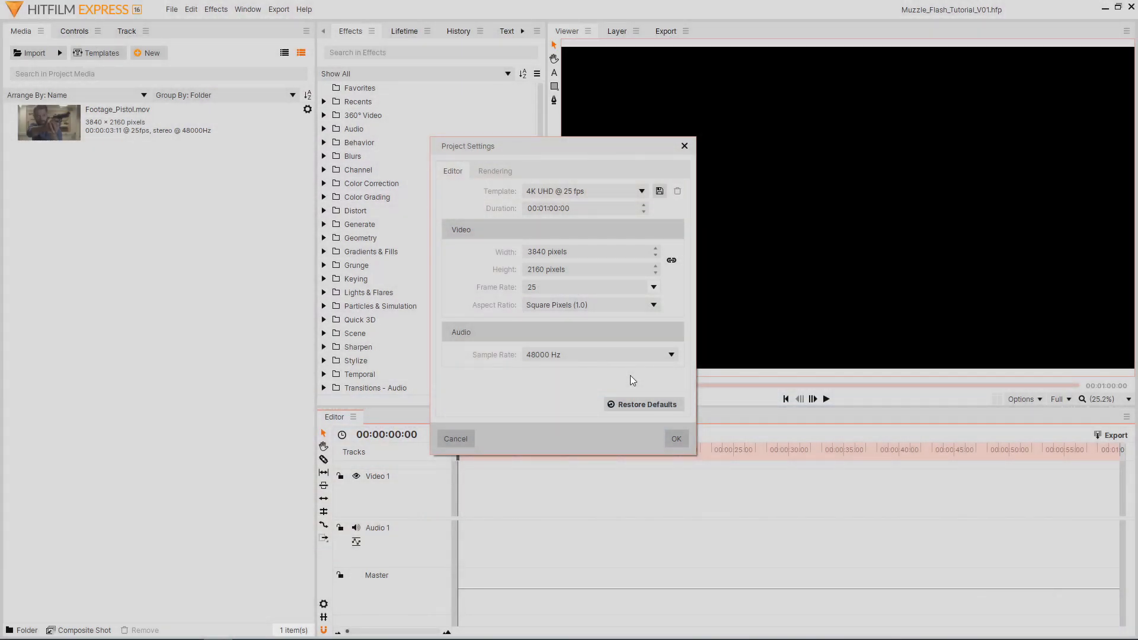
# - Confirm the 4K UHD @ 25 fps project settings and make a composite shot named Pistol from Footage_Pistol.mov
pyautogui.click(676, 439)
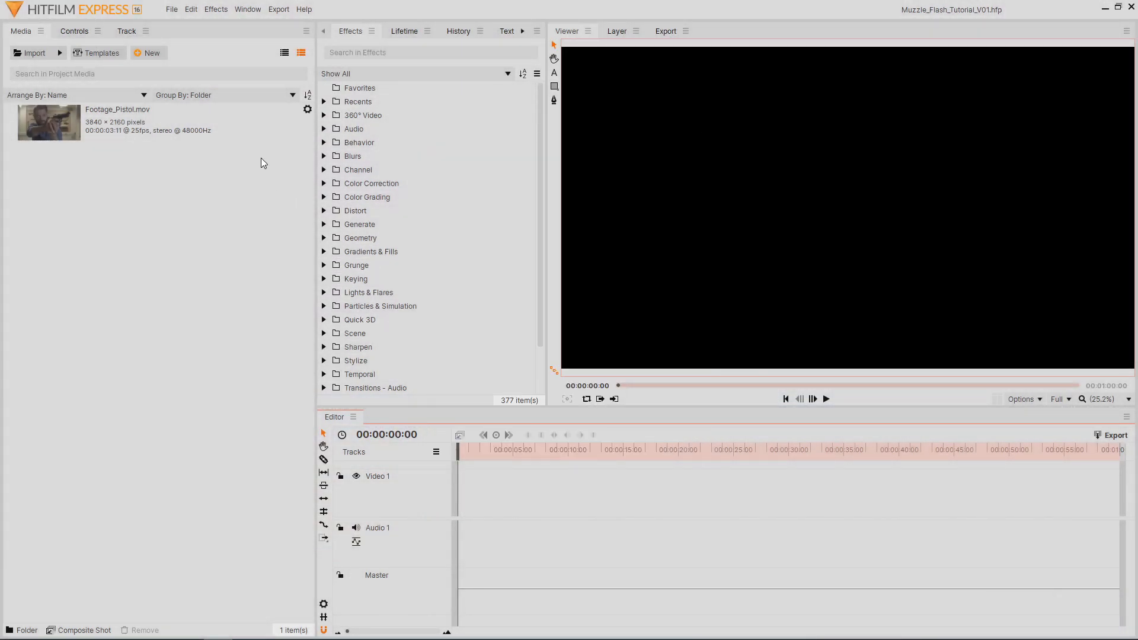
pyautogui.click(232, 122)
pyautogui.rightClick(232, 122)
pyautogui.click(335, 276)
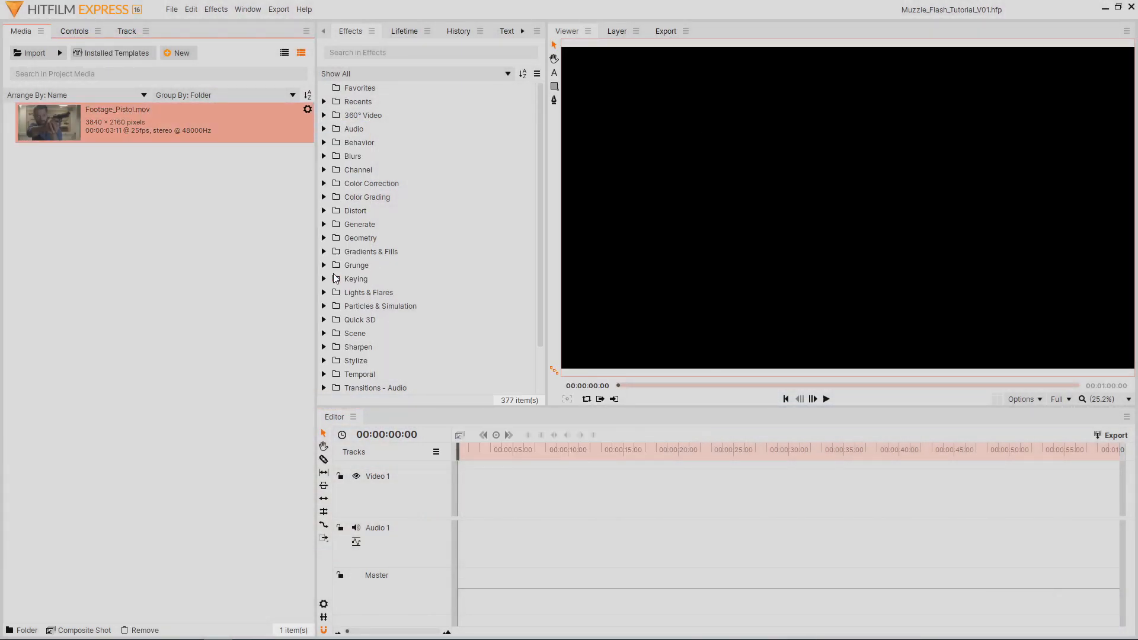
pyautogui.click(686, 462)
# - Add a point layer at 00:00:00:07 and place it on the pistol's muzzle at about 1134, 574
pyautogui.moveTo(634, 458)
pyautogui.mouseDown()
pyautogui.moveTo(608, 457)
pyautogui.moveTo(645, 455)
pyautogui.mouseUp()
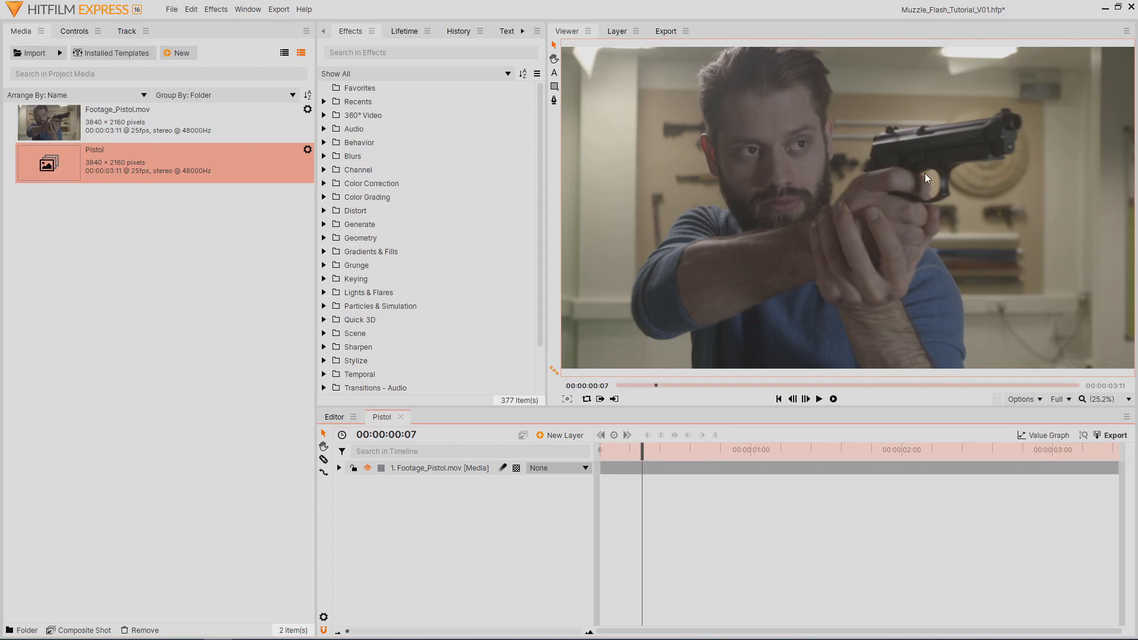
pyautogui.click(562, 435)
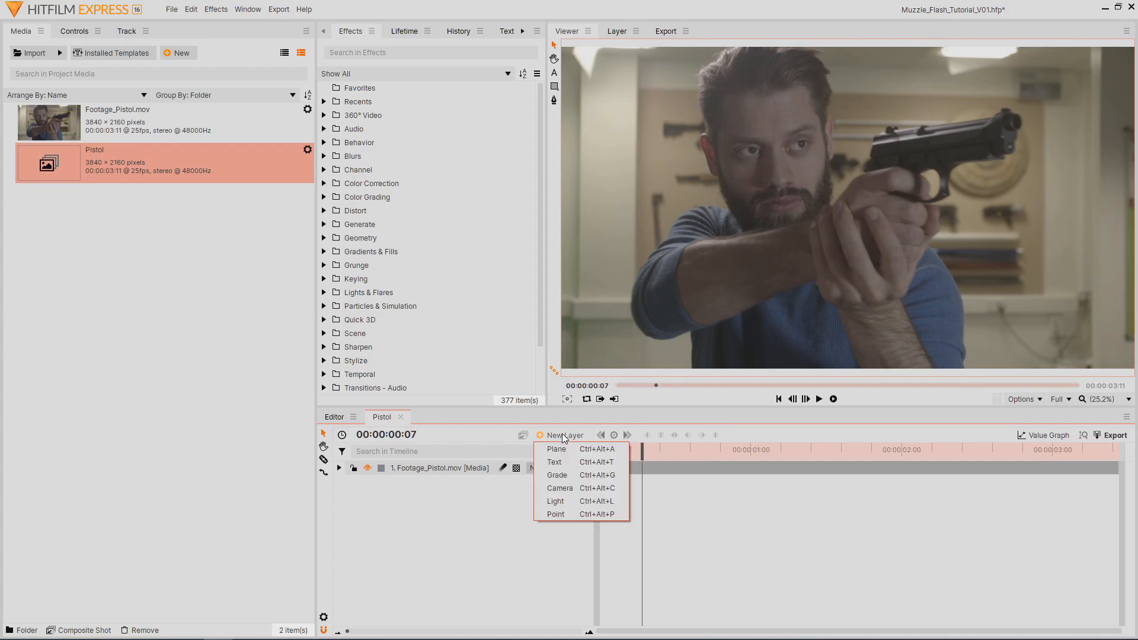
pyautogui.click(561, 513)
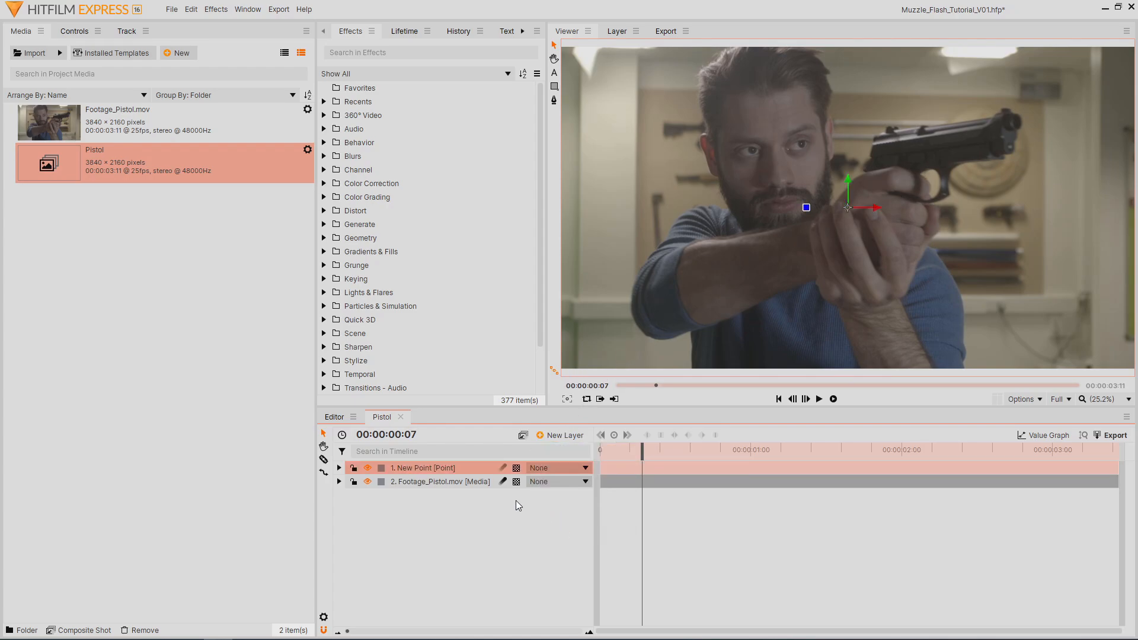
pyautogui.scroll(4, 995, 131)
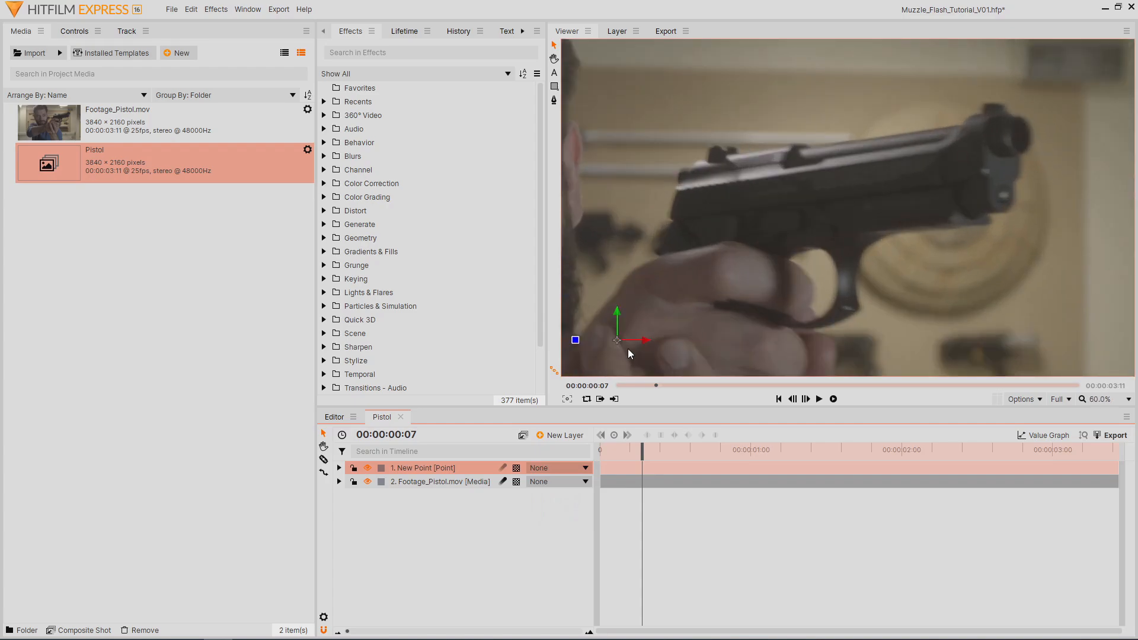
pyautogui.moveTo(618, 343); pyautogui.dragTo(999, 171)
pyautogui.scroll(-4, 1021, 146)
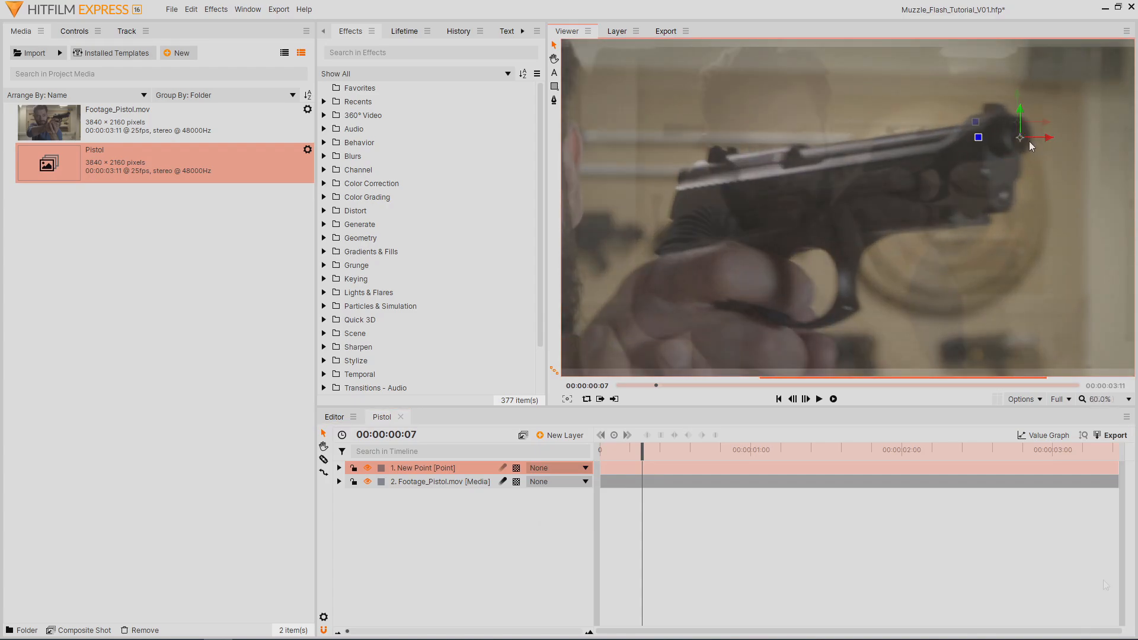
# - Keyframe the point layer's Position from 00:00:00:07 so it follows the muzzle, adding keyframes through 00:00:03:02
pyautogui.click(339, 468)
pyautogui.click(351, 482)
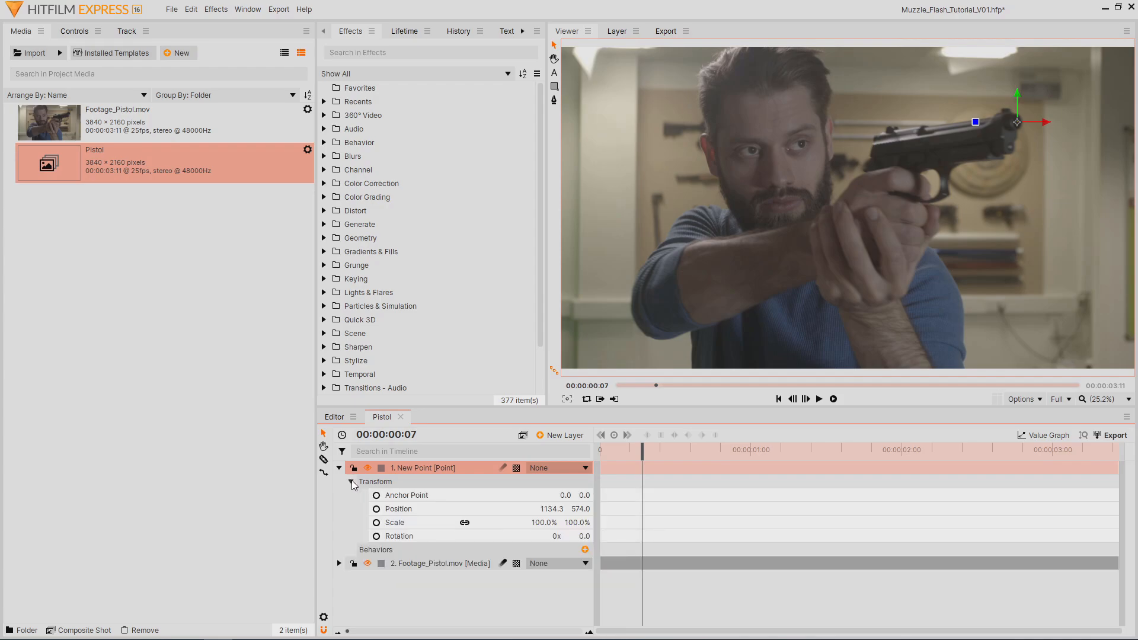
pyautogui.click(376, 508)
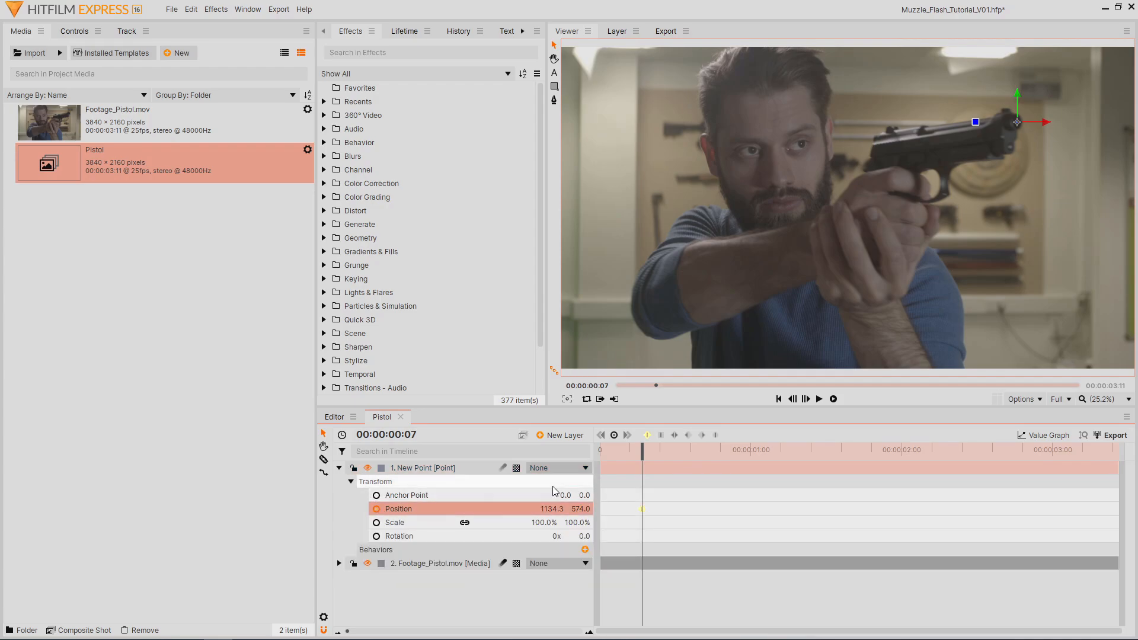
pyautogui.moveTo(646, 452); pyautogui.dragTo(736, 451)
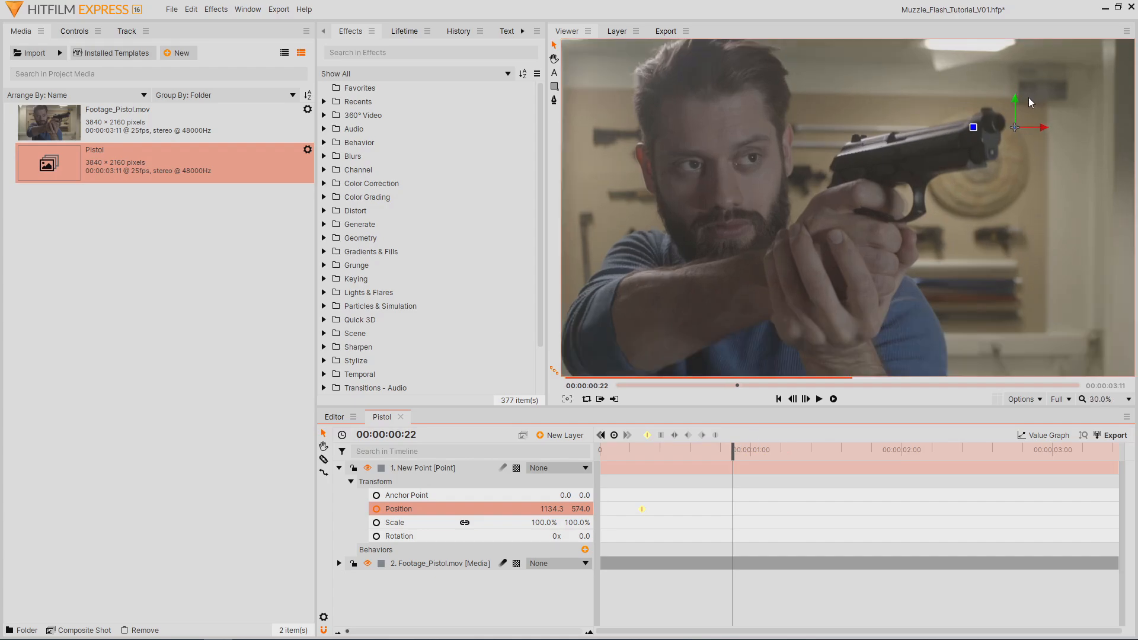
pyautogui.scroll(3, 1014, 122)
pyautogui.moveTo(1004, 162); pyautogui.dragTo(968, 159)
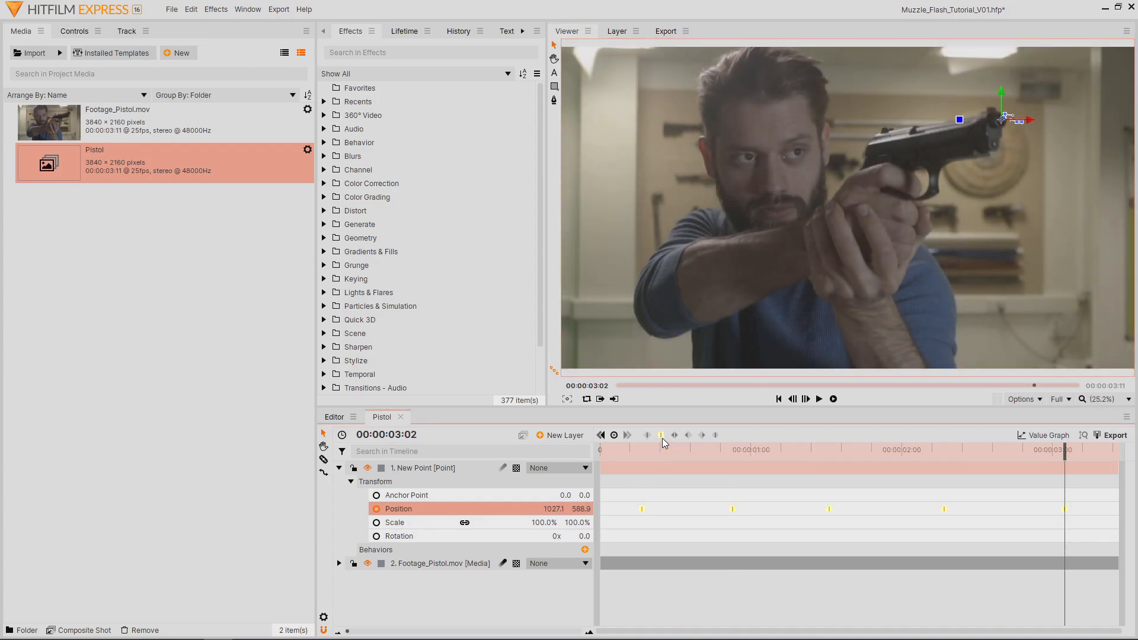
pyautogui.moveTo(620, 453); pyautogui.dragTo(889, 462)
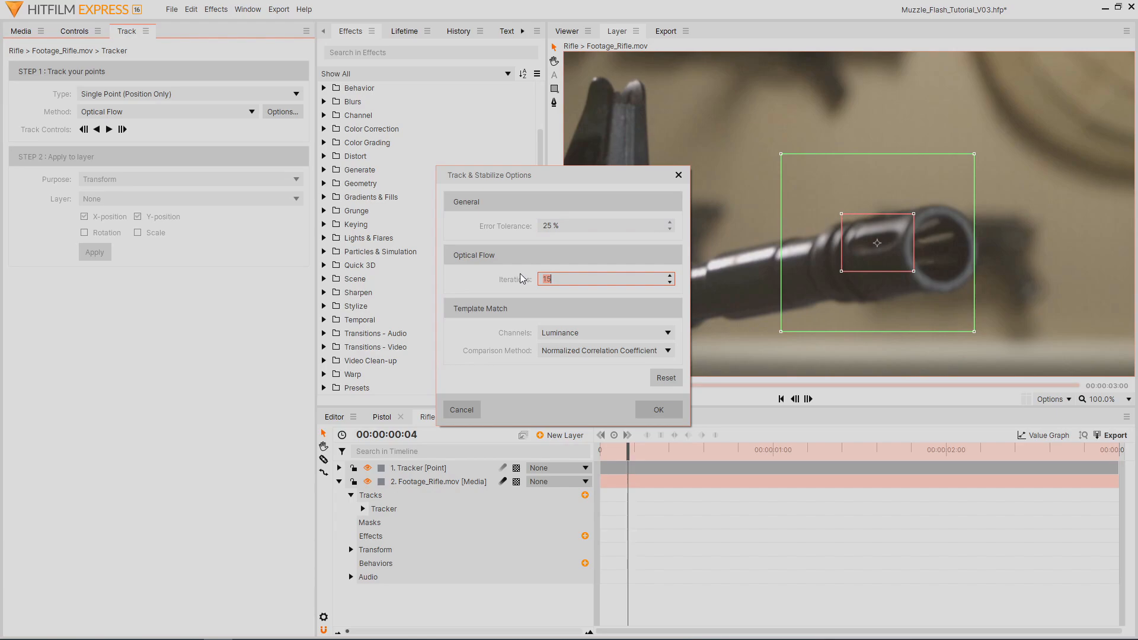
# - In the Rifle shot, accept the tracking options and track the rifle muzzle forward using single-point Optical Flow
pyautogui.click(654, 412)
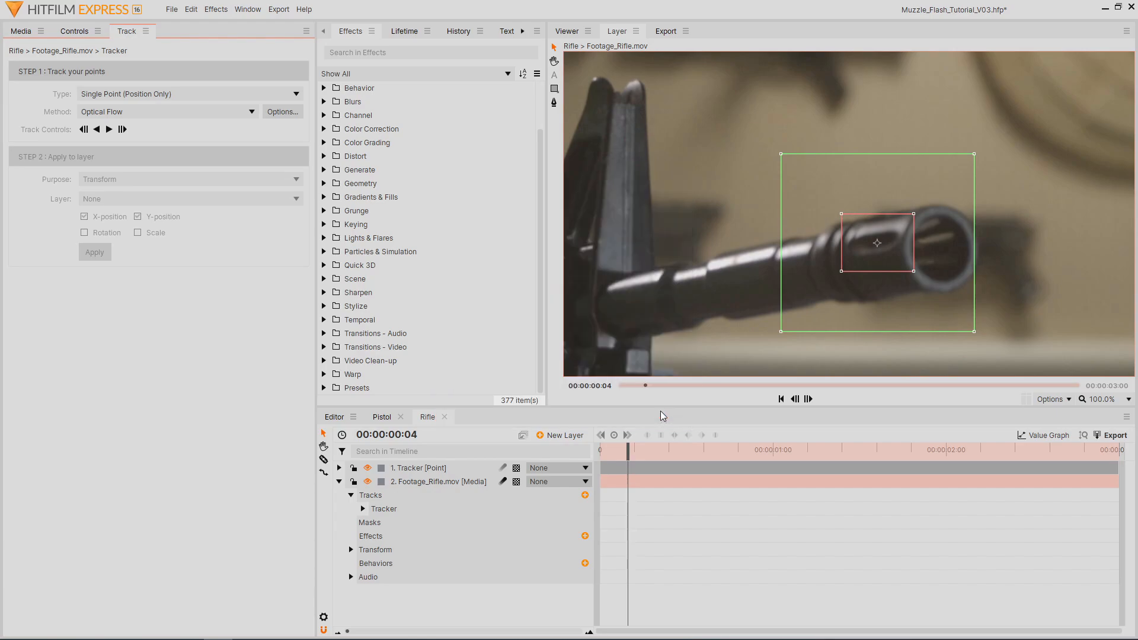
pyautogui.scroll(-4, 725, 288)
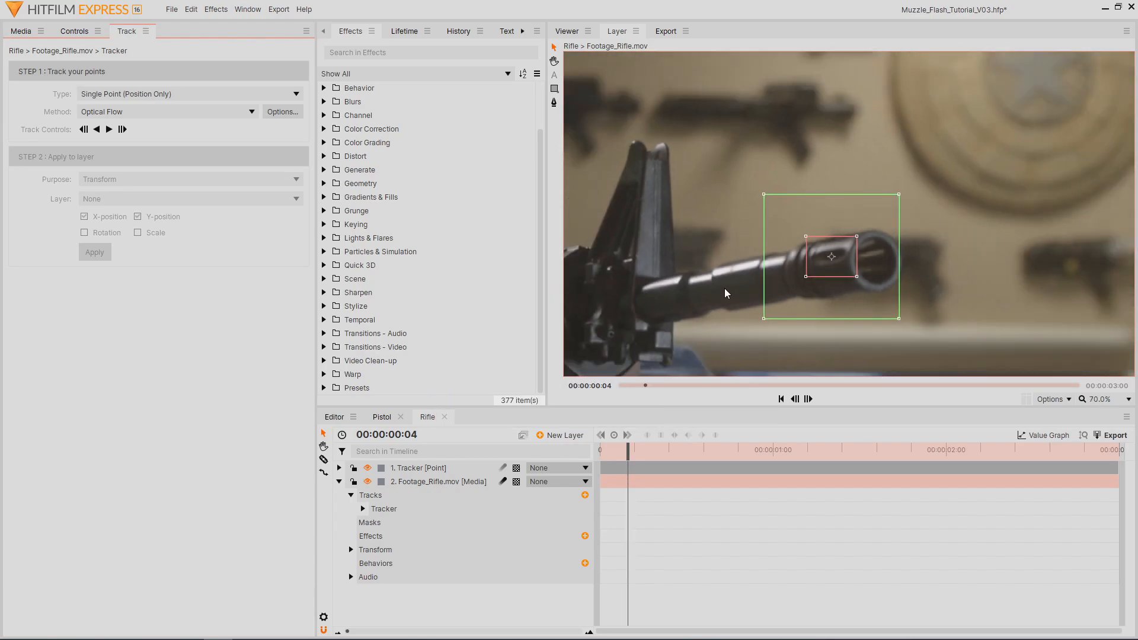
pyautogui.moveTo(737, 308); pyautogui.dragTo(641, 245)
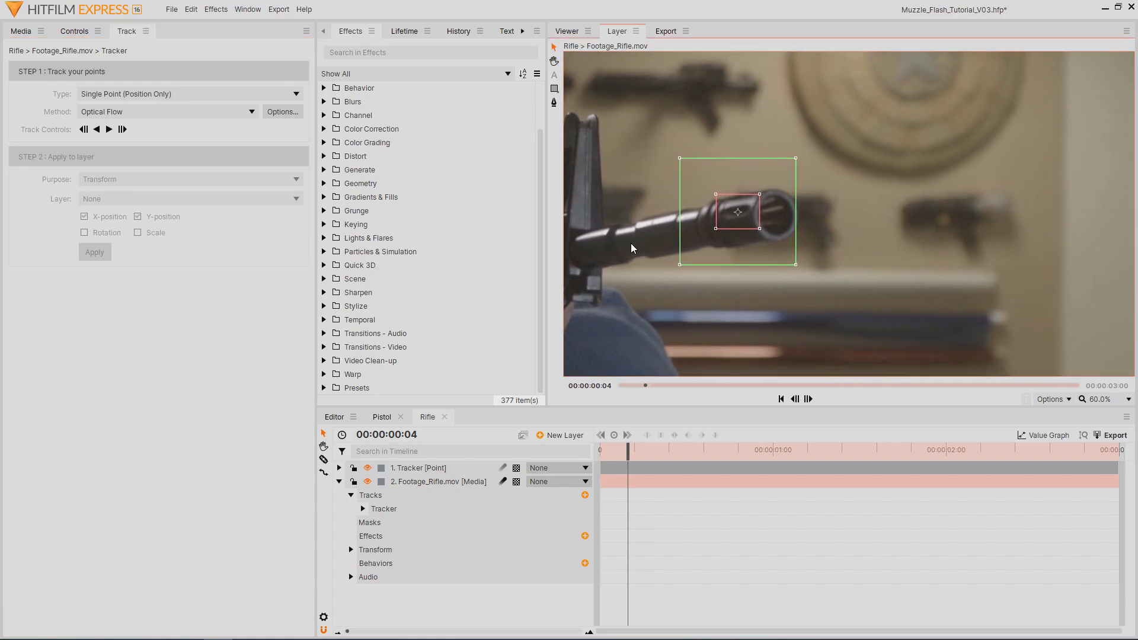
pyautogui.click(111, 129)
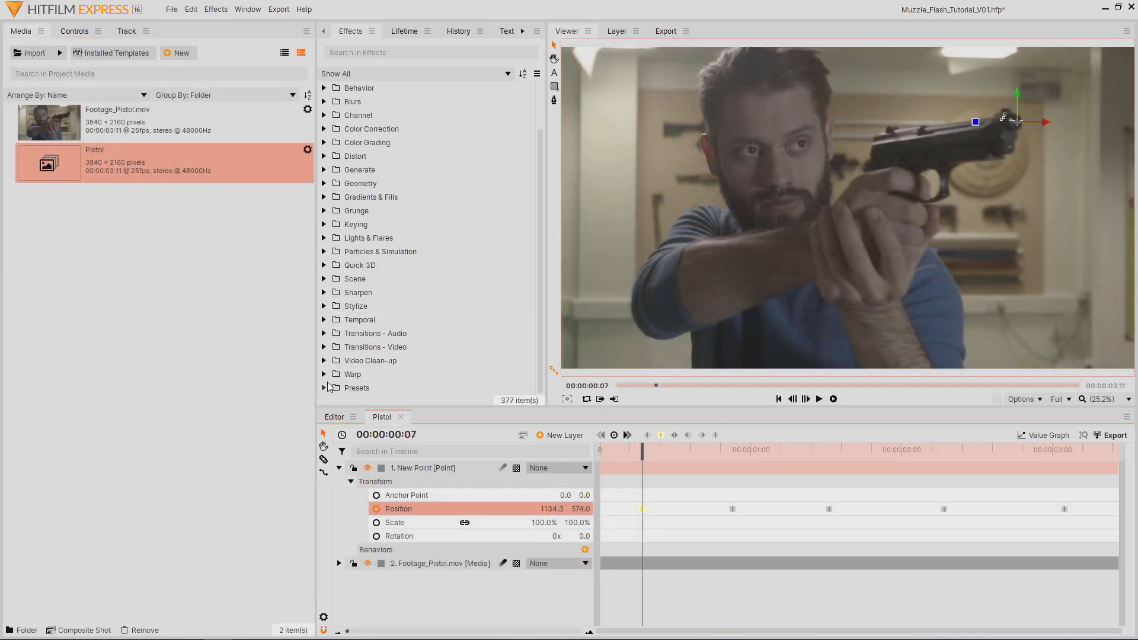
# - Add the Pistol (Low Light) preset from the 3D Gunfire presets above the point layer in the Pistol shot
pyautogui.scroll(-1, 325, 388)
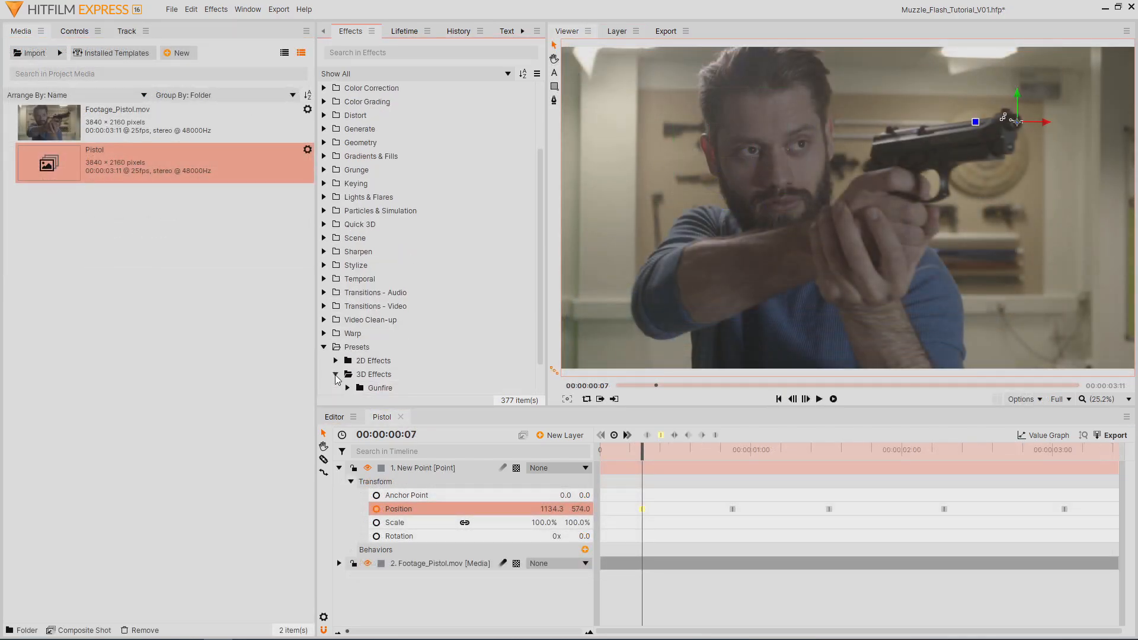
pyautogui.scroll(-1, 336, 378)
pyautogui.click(347, 347)
pyautogui.scroll(-2, 425, 327)
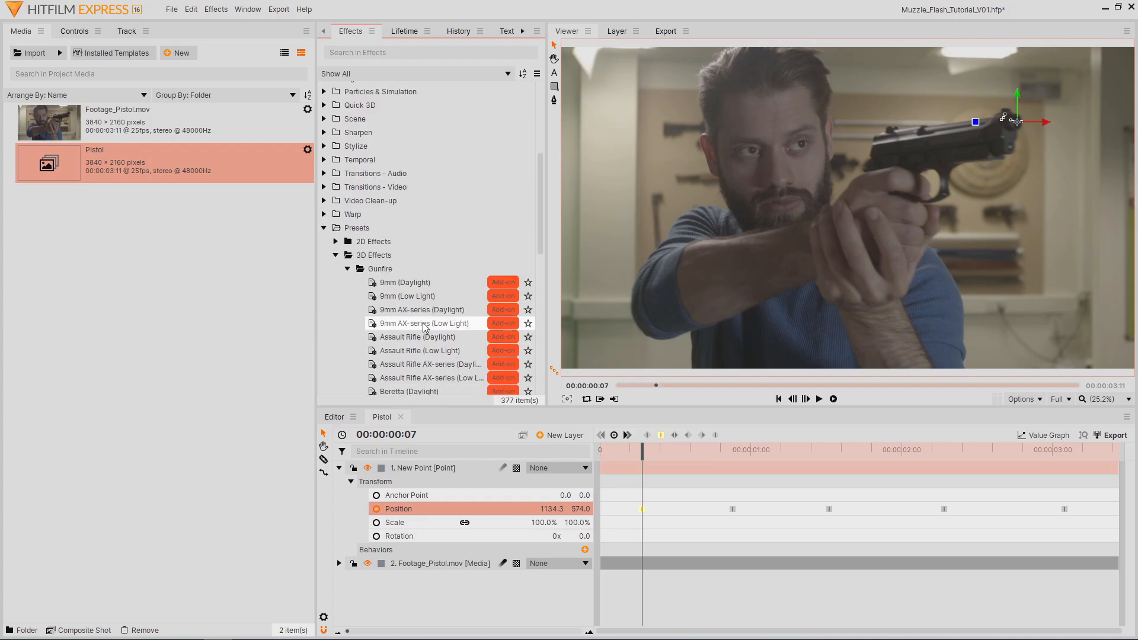
pyautogui.scroll(-5, 425, 326)
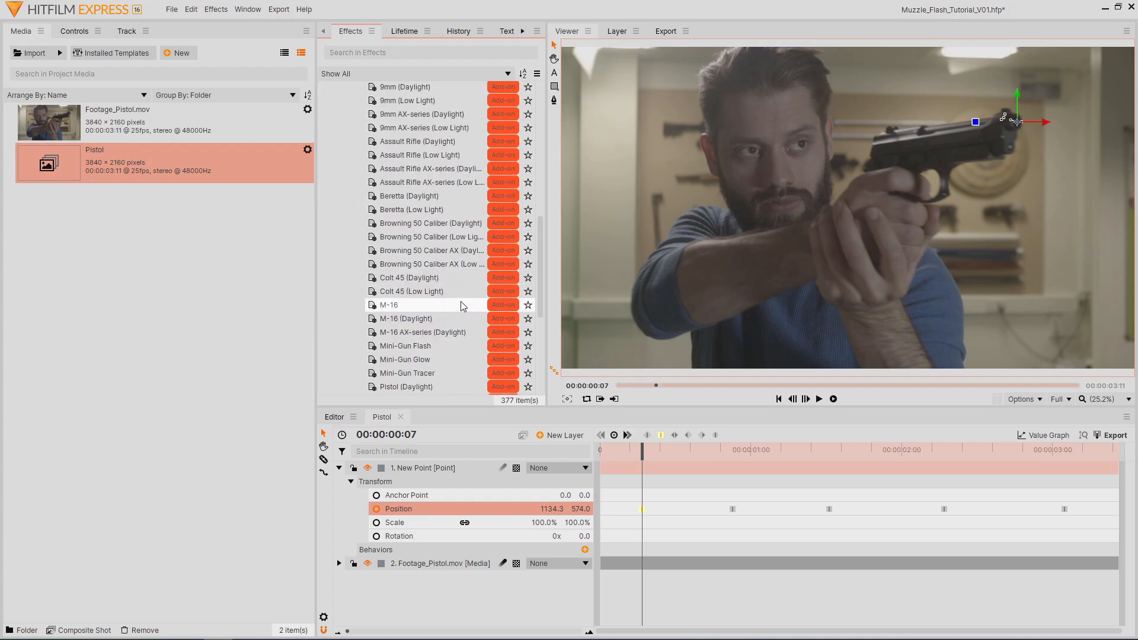
pyautogui.scroll(-1, 461, 306)
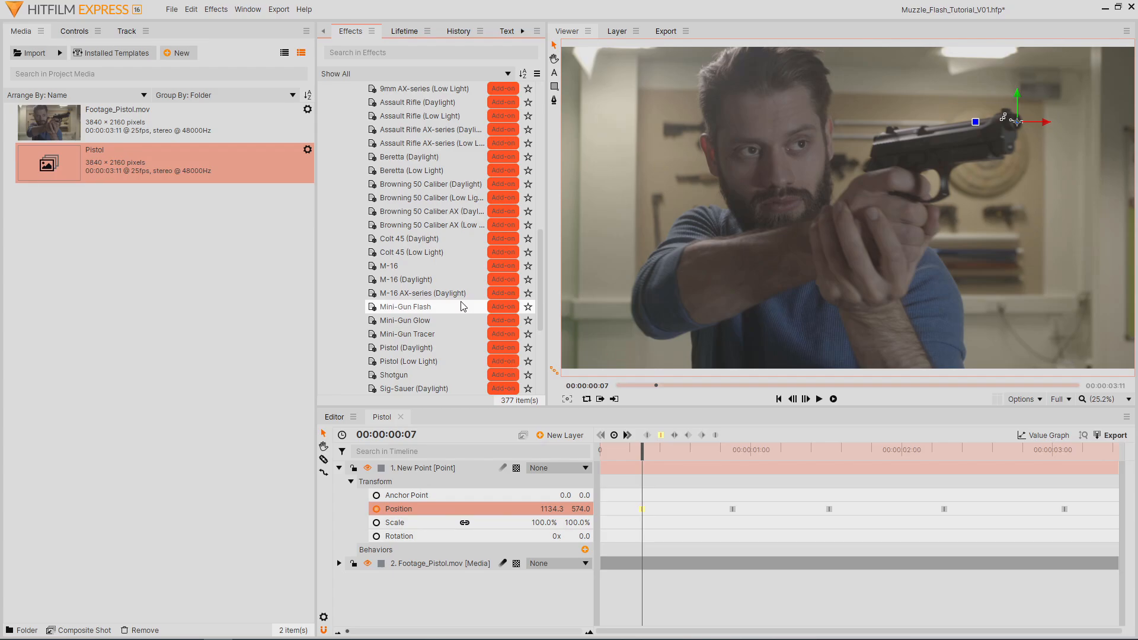
pyautogui.moveTo(439, 363); pyautogui.dragTo(449, 458)
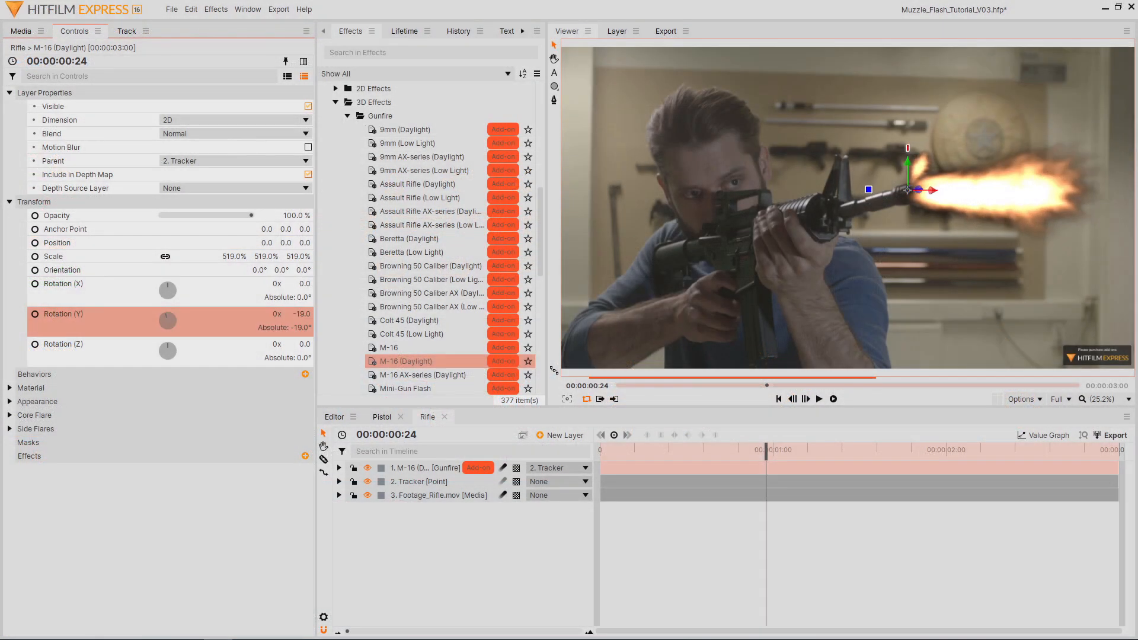
# - Rotate the M-16 (Daylight) flash in the Rifle shot to 48° on Y and tilt it about Z along the barrel
pyautogui.moveTo(301, 315); pyautogui.dragTo(291, 344)
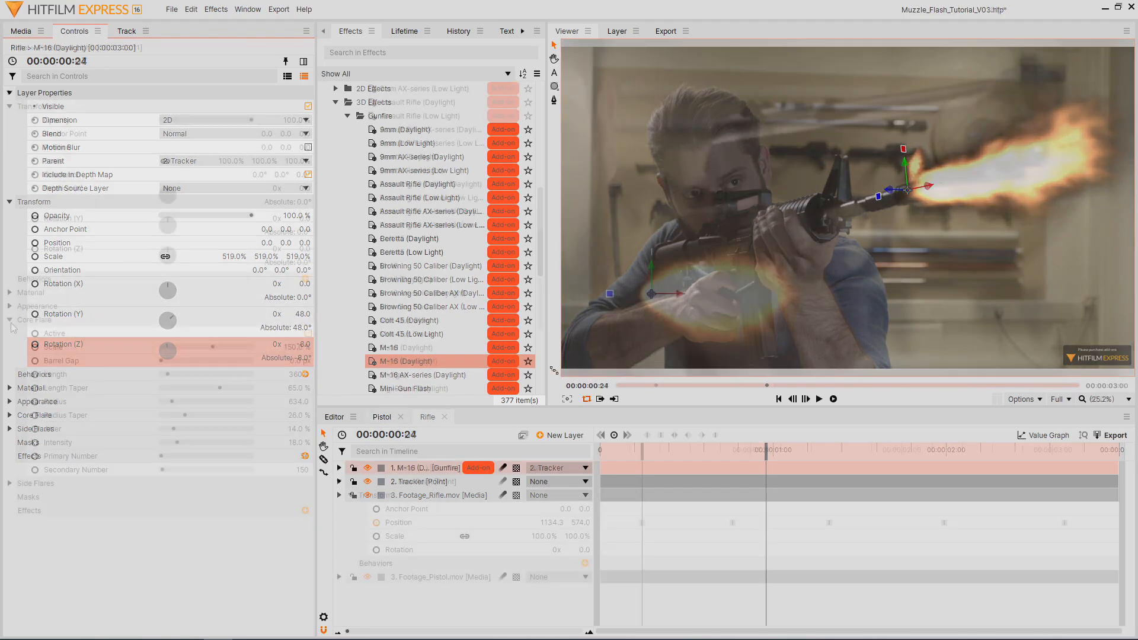
# - Set the Pistol (Low Light) flash's intensity to 12% for the Core Flare and 30% for the Side Flares
pyautogui.click(281, 444)
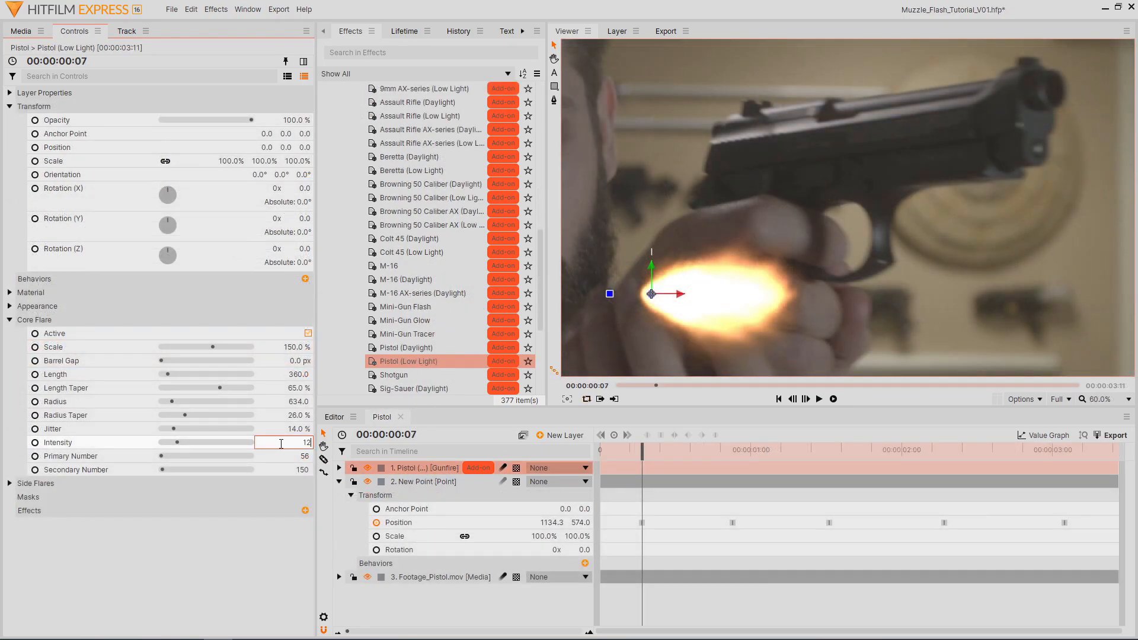
pyautogui.press('Return')
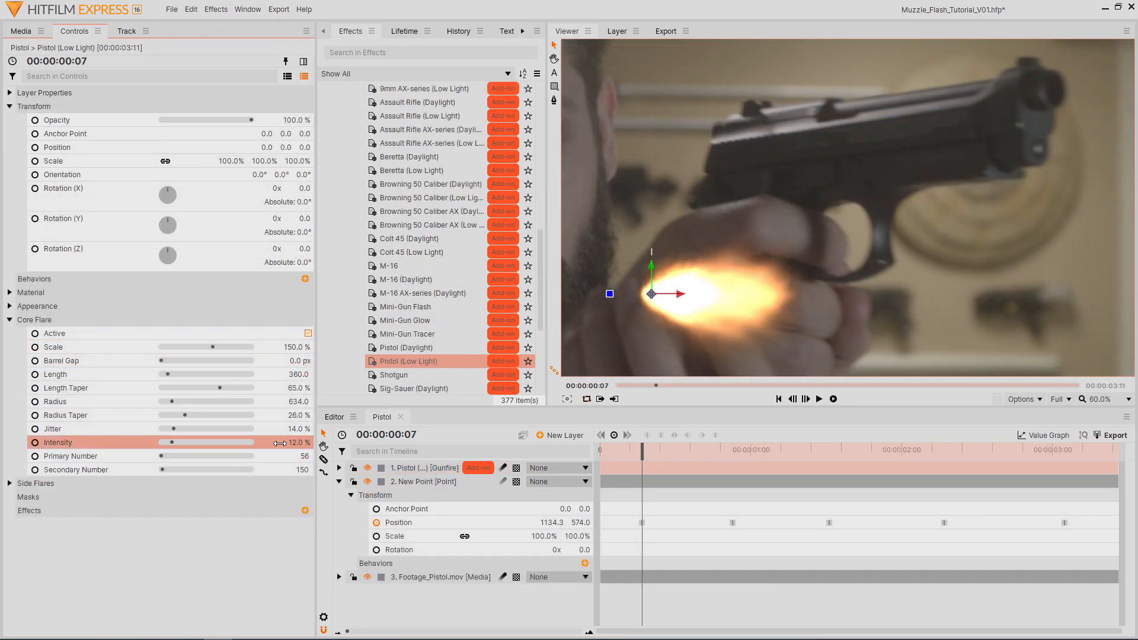
pyautogui.click(10, 320)
pyautogui.click(10, 333)
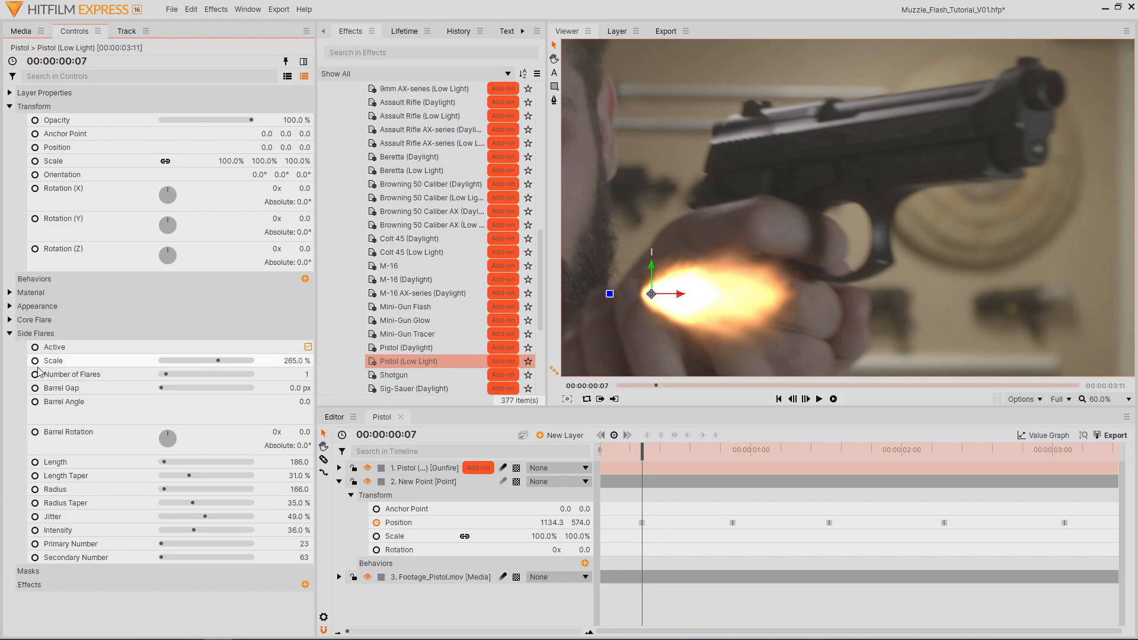
pyautogui.press('Return')
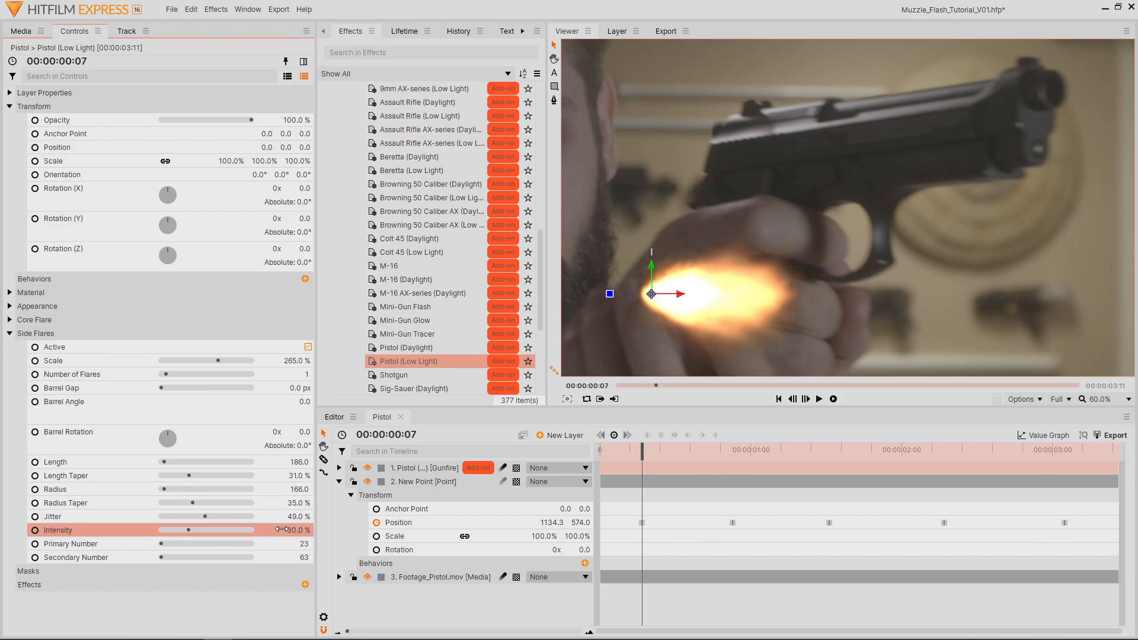
pyautogui.click(9, 333)
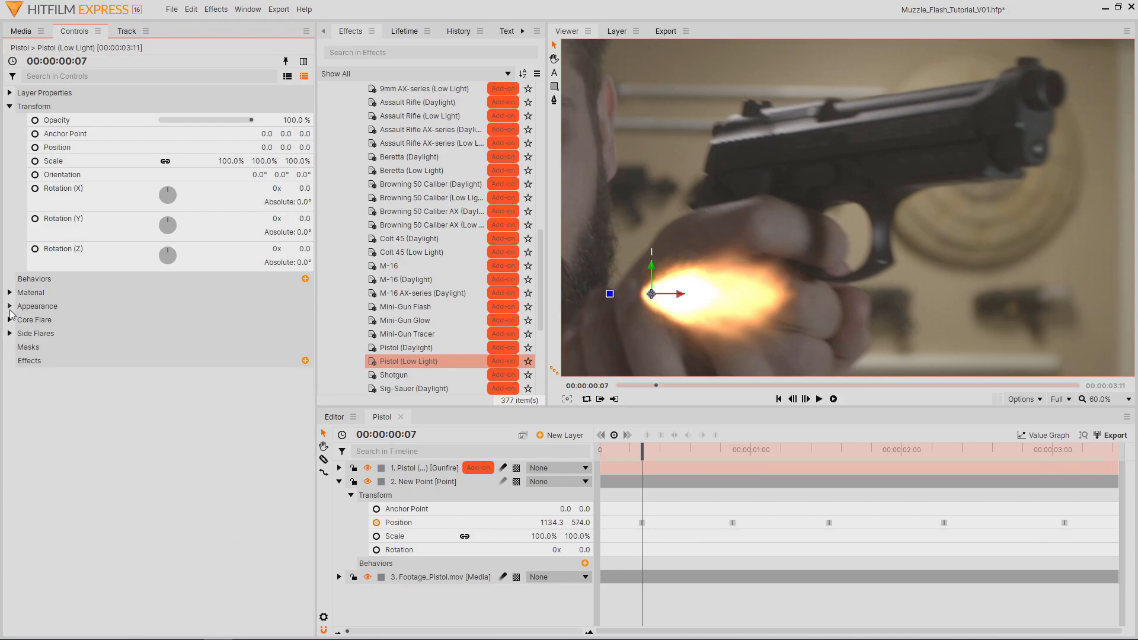
# - Animate the pistol flash's Seed with a keyframe at 00:00:00:00 and a different value at 00:00:03:10
pyautogui.click(11, 307)
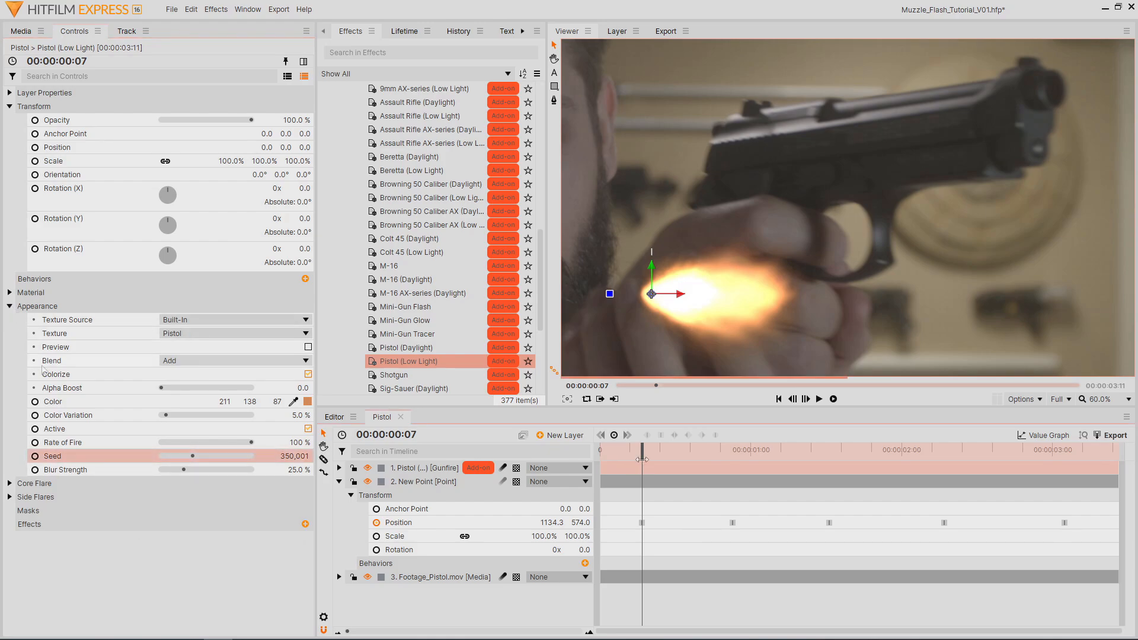
pyautogui.press('Home')
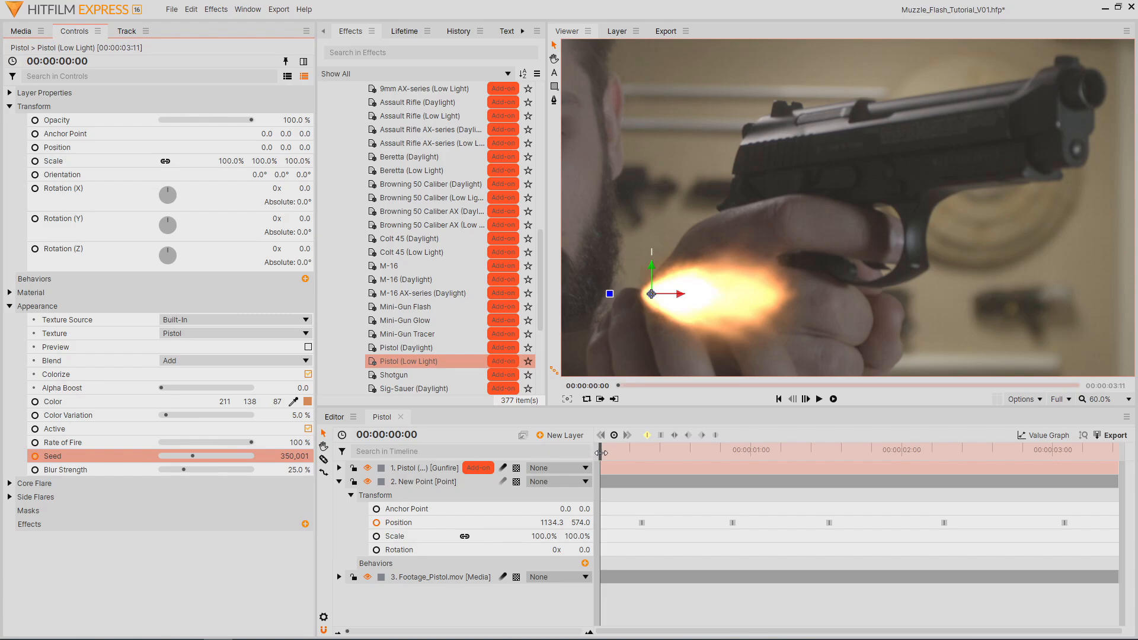
pyautogui.moveTo(601, 453); pyautogui.dragTo(1113, 453)
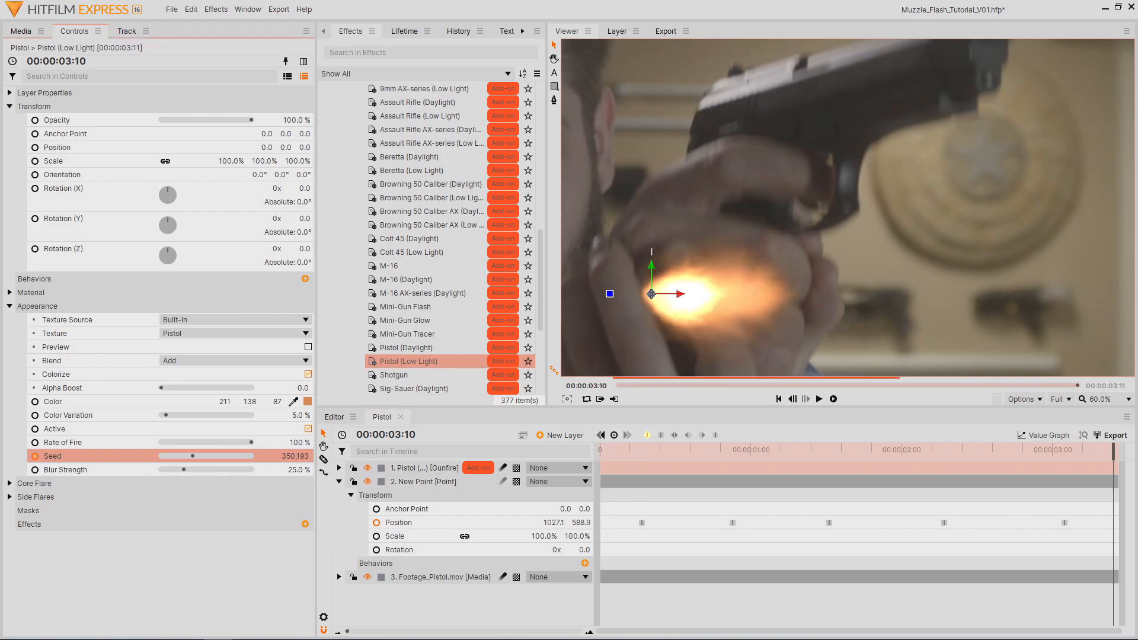
pyautogui.moveTo(282, 456); pyautogui.dragTo(290, 455)
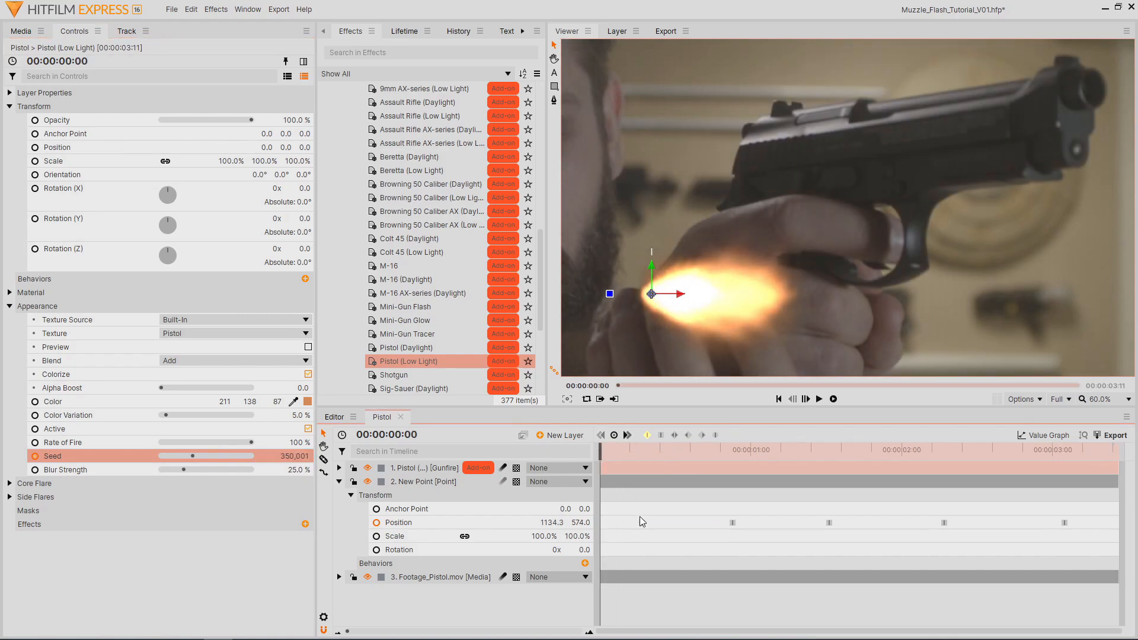
# - Go to the point's first Position keyframe and parent the Pistol (Low Light) layer to New Point
pyautogui.doubleClick(642, 521)
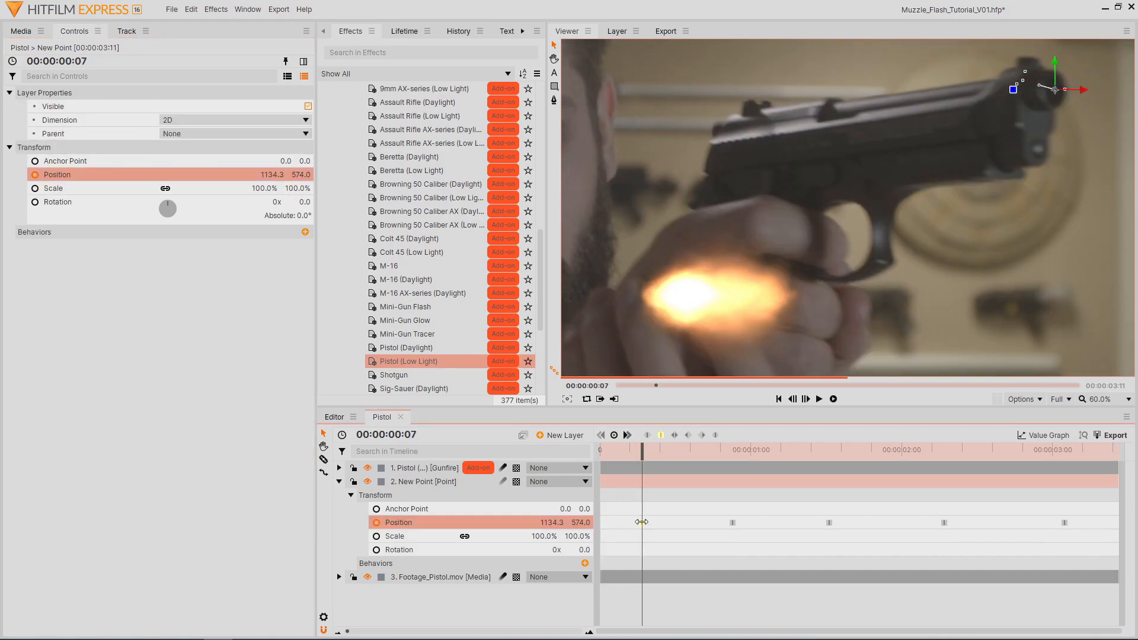
pyautogui.click(425, 470)
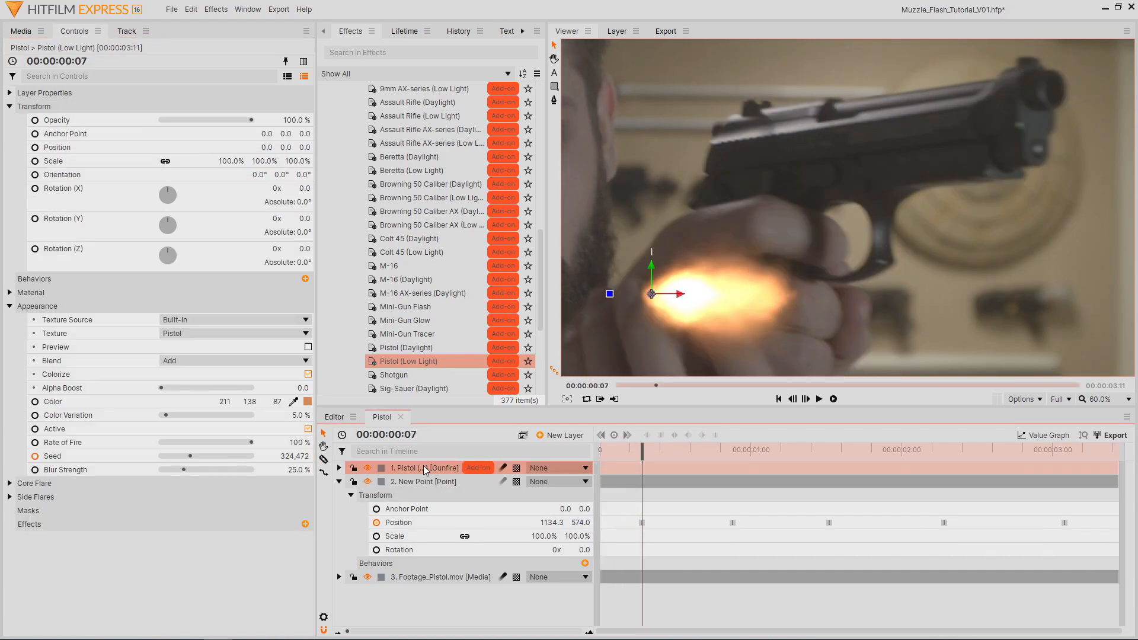
pyautogui.click(557, 467)
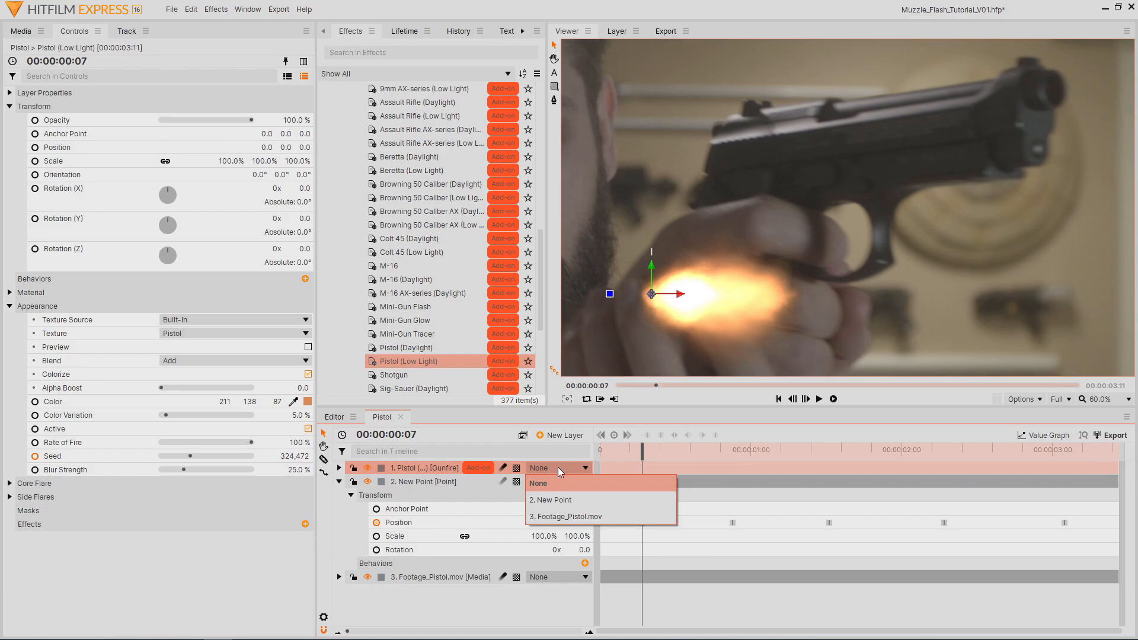
pyautogui.click(557, 499)
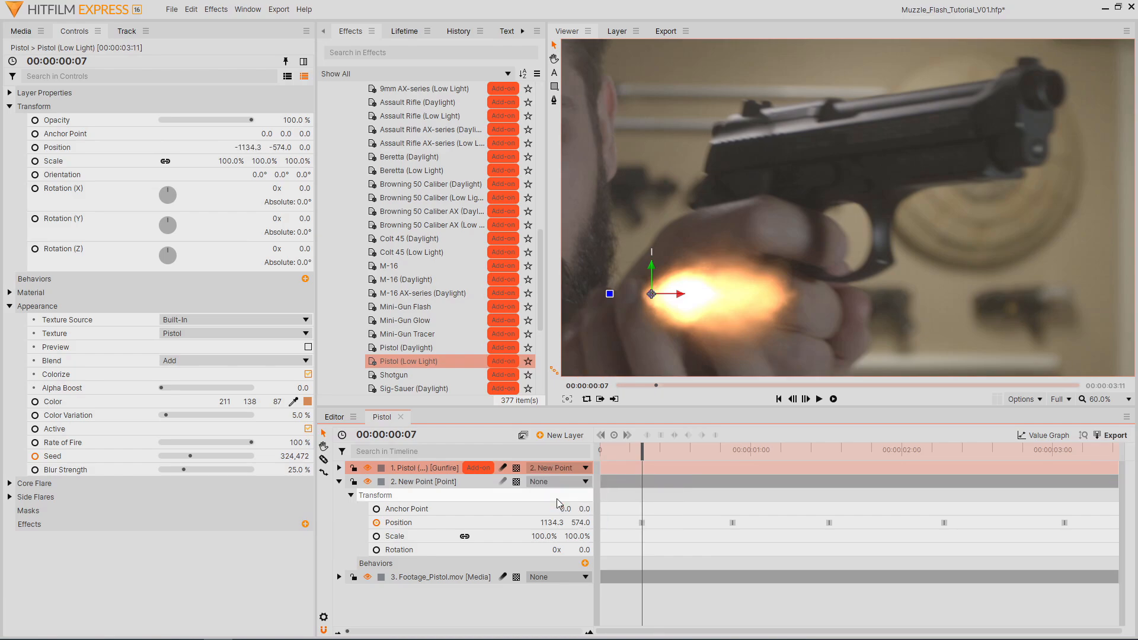
# - Reset the pistol flash's Position so it sits on the tracked point at the muzzle
pyautogui.rightClick(98, 147)
pyautogui.click(123, 194)
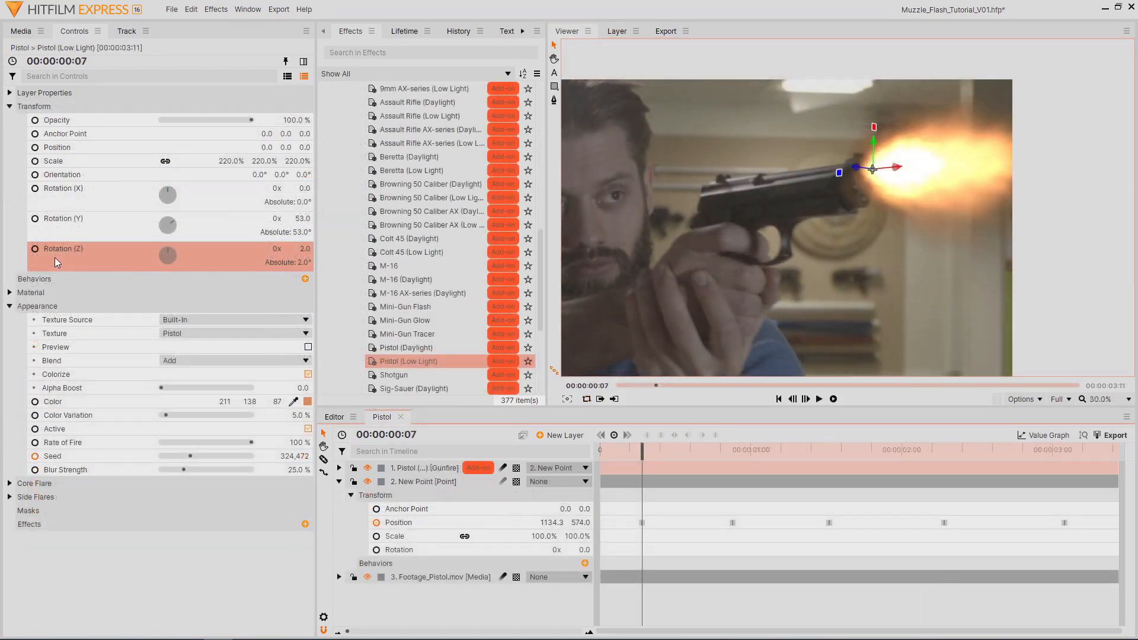
# - Keyframe the pistol flash's Rotation (Z) at the point's remaining Position keyframes to match the barrel tilt, using 0° at 00:00:00:22
pyautogui.moveTo(647, 449); pyautogui.dragTo(735, 465)
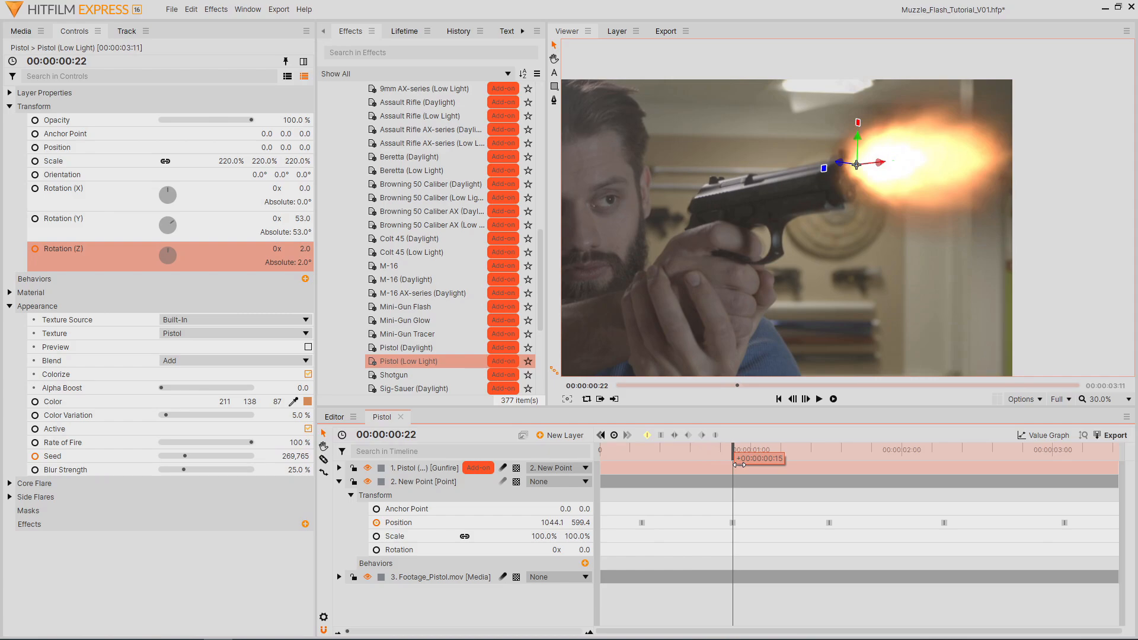
pyautogui.moveTo(304, 249)
pyautogui.mouseDown()
pyautogui.moveTo(320, 249)
pyautogui.moveTo(299, 249)
pyautogui.mouseUp()
pyautogui.moveTo(734, 452); pyautogui.dragTo(830, 456)
pyautogui.click(304, 249)
pyautogui.moveTo(304, 249); pyautogui.dragTo(314, 249)
pyautogui.moveTo(830, 452); pyautogui.dragTo(944, 452)
pyautogui.moveTo(304, 249); pyautogui.dragTo(296, 249)
pyautogui.moveTo(944, 451); pyautogui.dragTo(1065, 452)
# - Keyframe the pistol flash's Active property off at 00:00:00:00, on at 00:00:00:07 and off again at 00:00:00:08
pyautogui.moveTo(1065, 452); pyautogui.dragTo(549, 453)
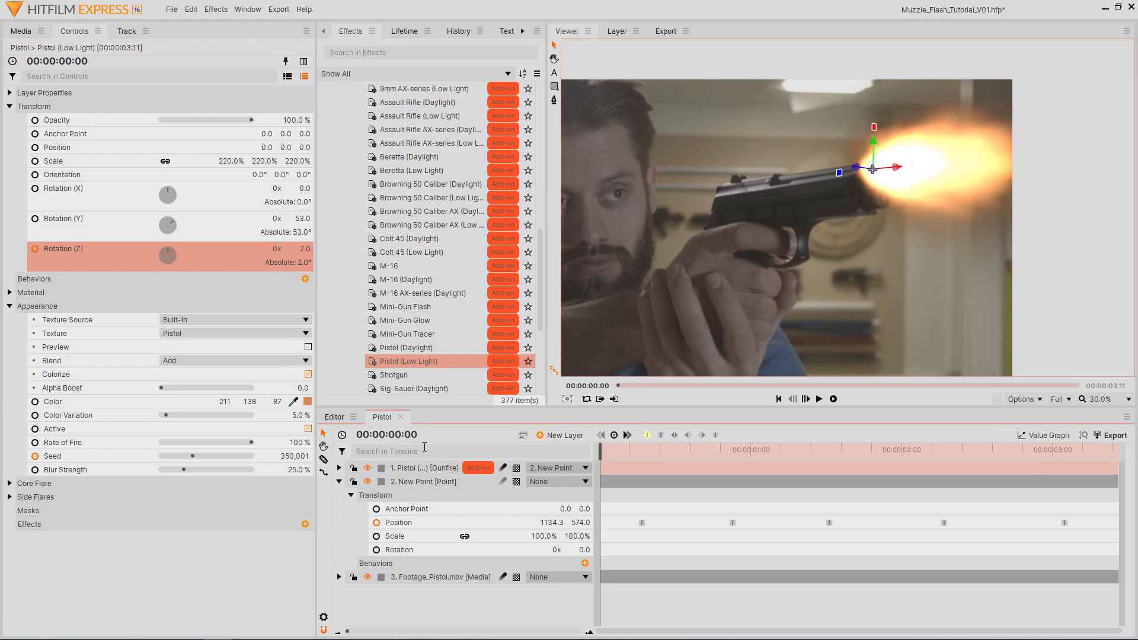
pyautogui.click(308, 429)
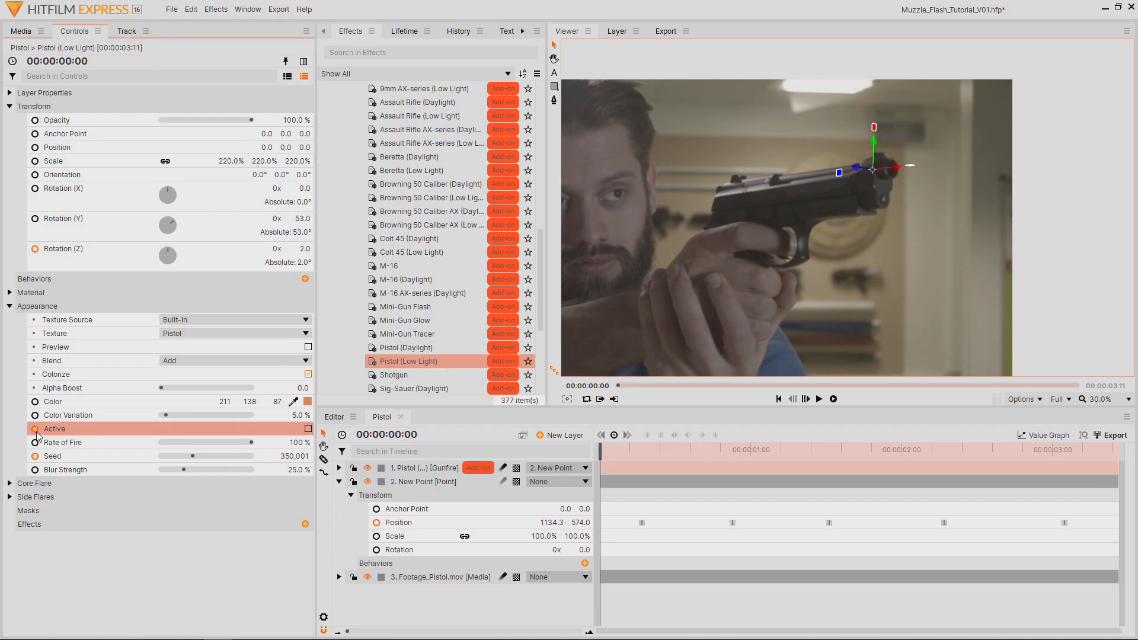
pyautogui.click(641, 454)
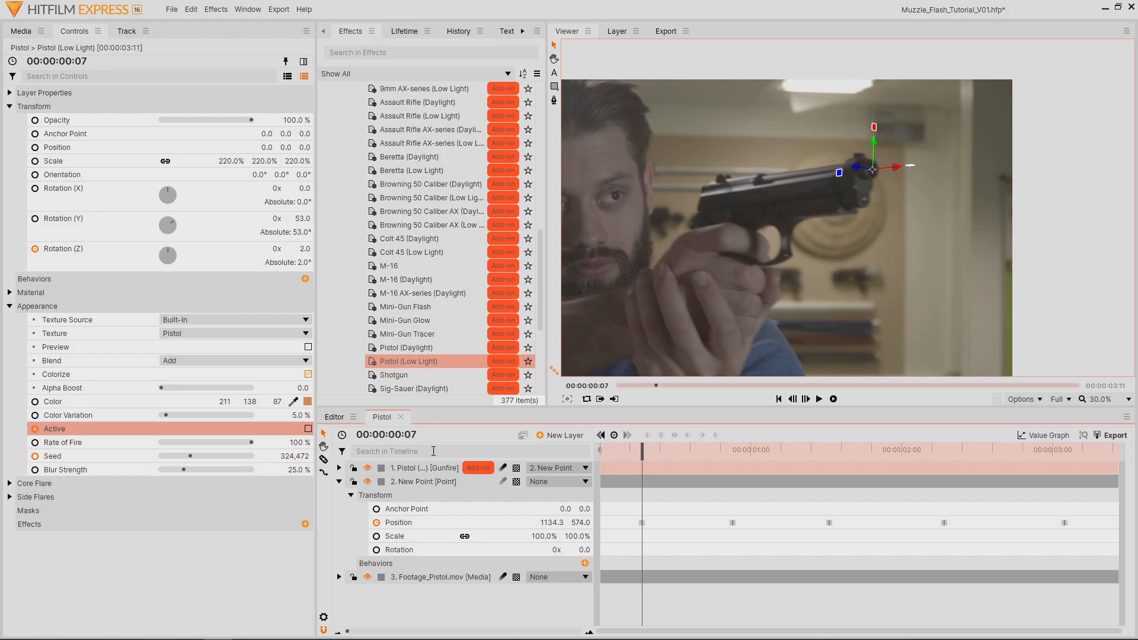
pyautogui.click(308, 430)
pyautogui.press('Right')
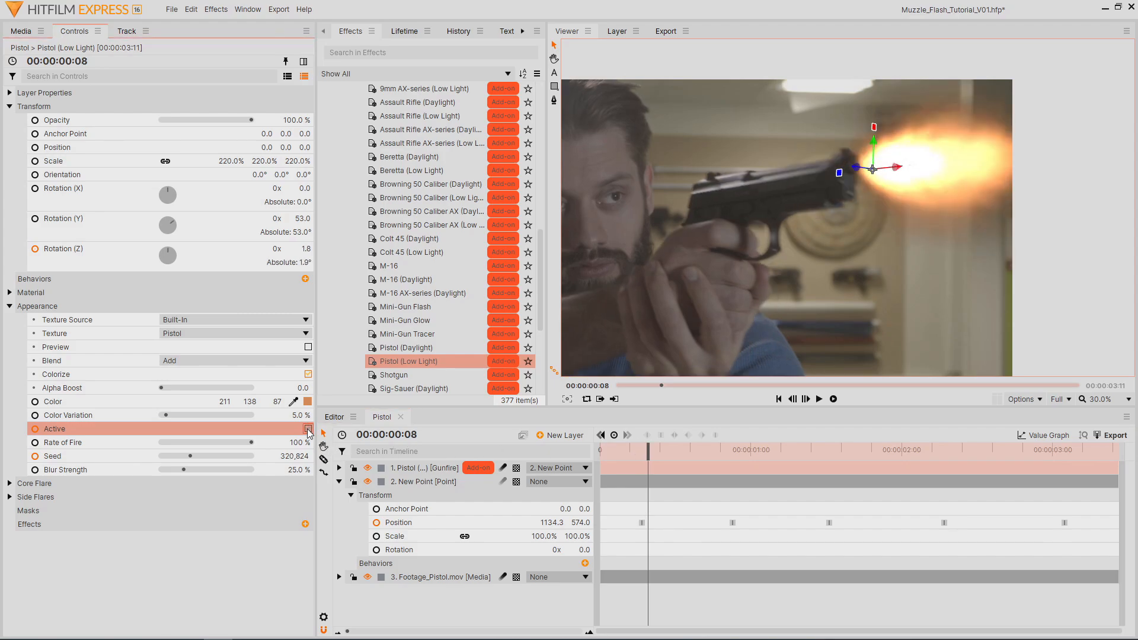
# - Repeat the single-frame Active flash at the point's 00:00:00:22 keyframe and play back the pistol shot
pyautogui.moveTo(648, 456); pyautogui.dragTo(727, 463)
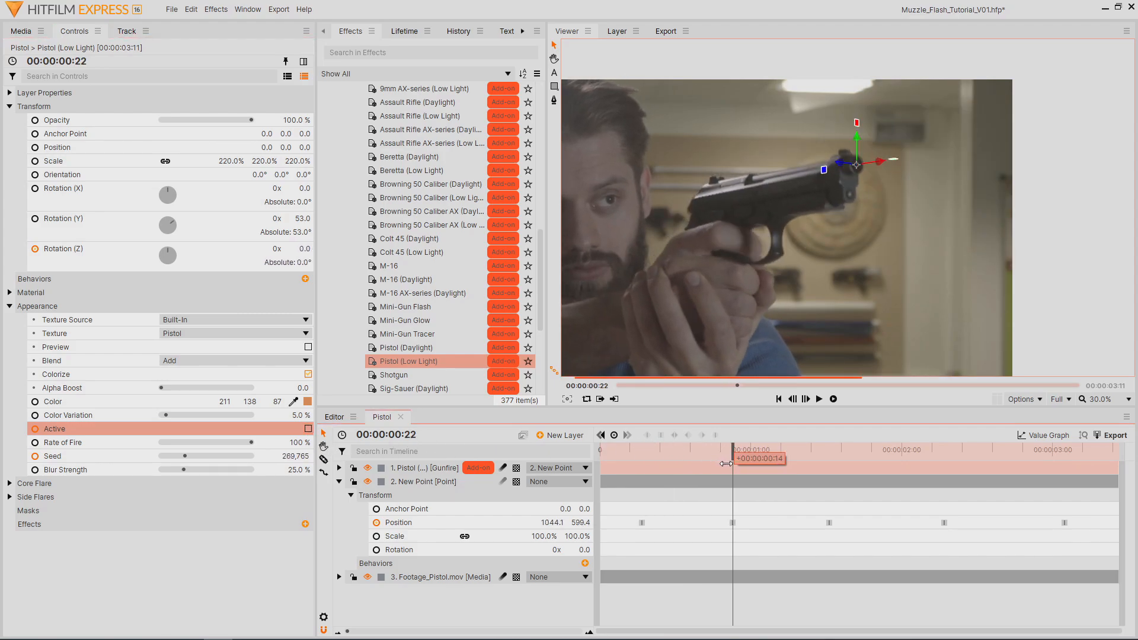
pyautogui.press('Right')
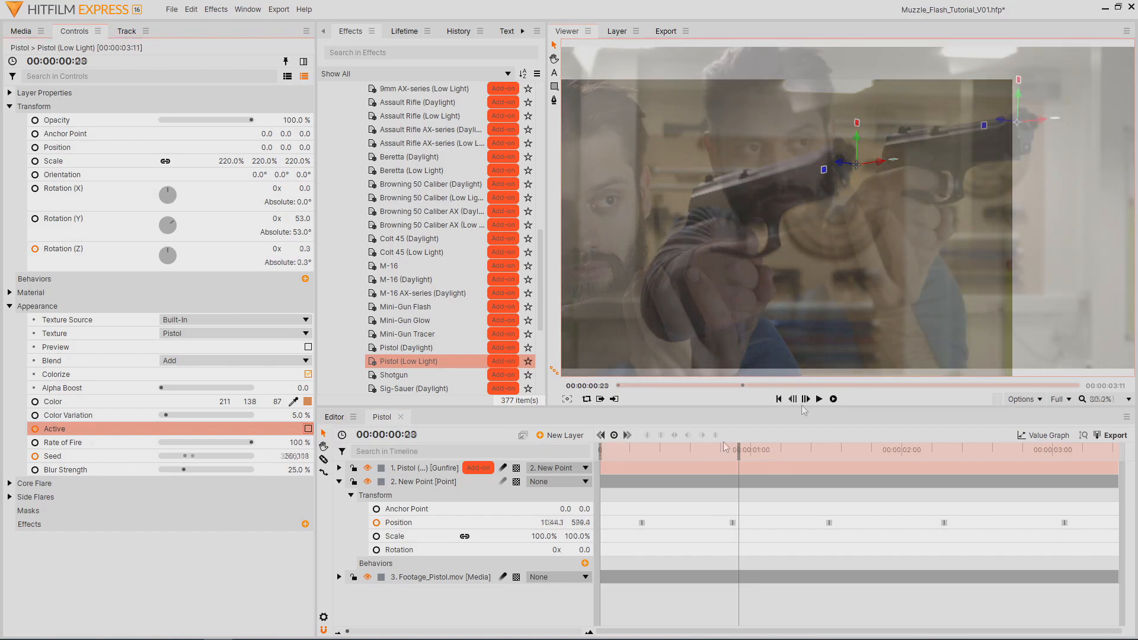
pyautogui.click(819, 399)
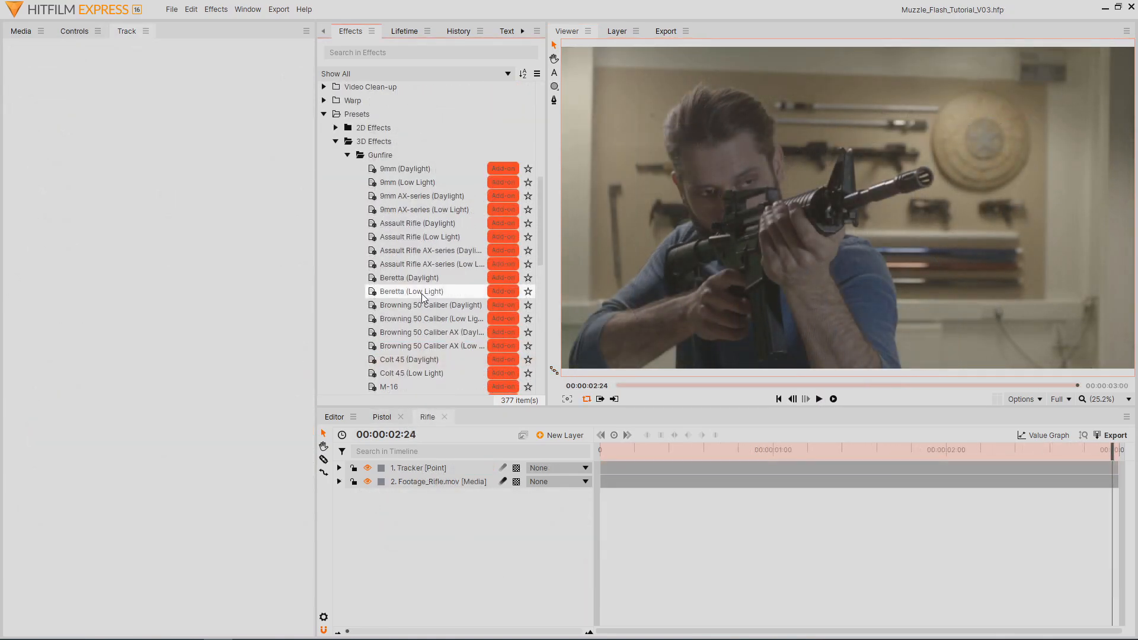
# - Add the M-16 (Daylight) preset above the Rifle shot's Tracker layer and play it back with a 25% Rate of Fire
pyautogui.scroll(-1, 424, 298)
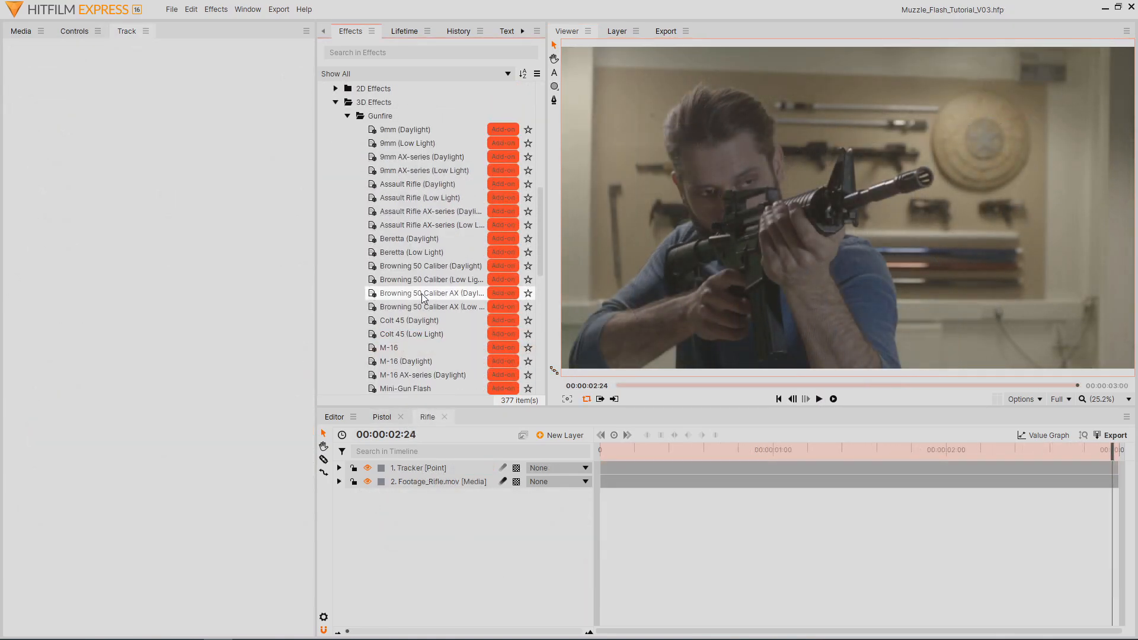
pyautogui.moveTo(429, 365); pyautogui.dragTo(435, 462)
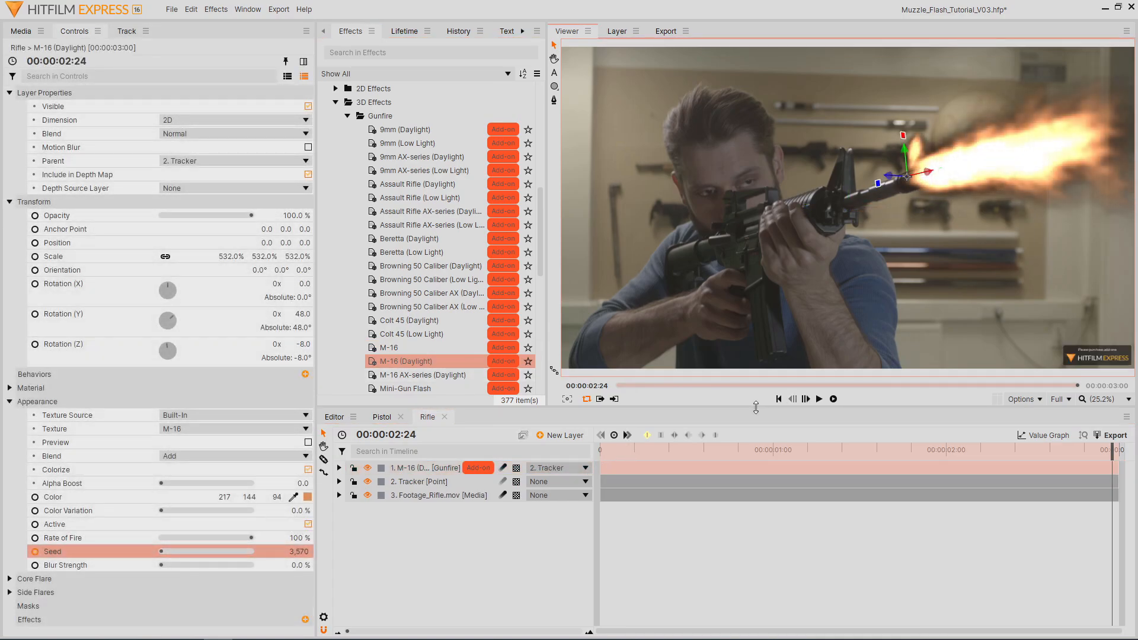
pyautogui.moveTo(252, 538); pyautogui.dragTo(184, 536)
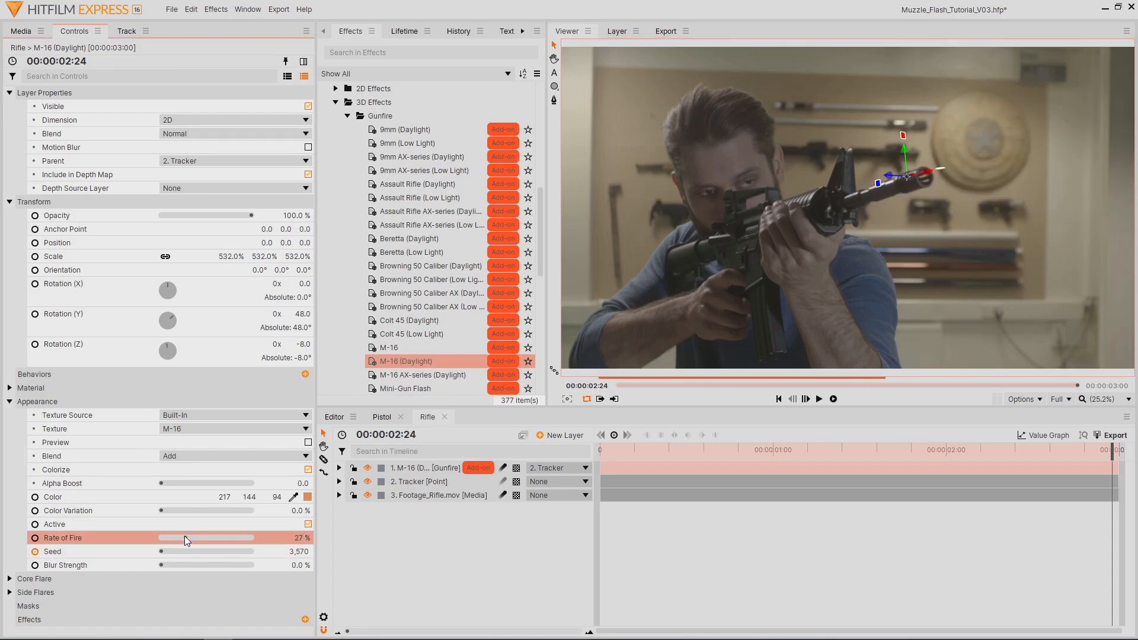
pyautogui.click(601, 456)
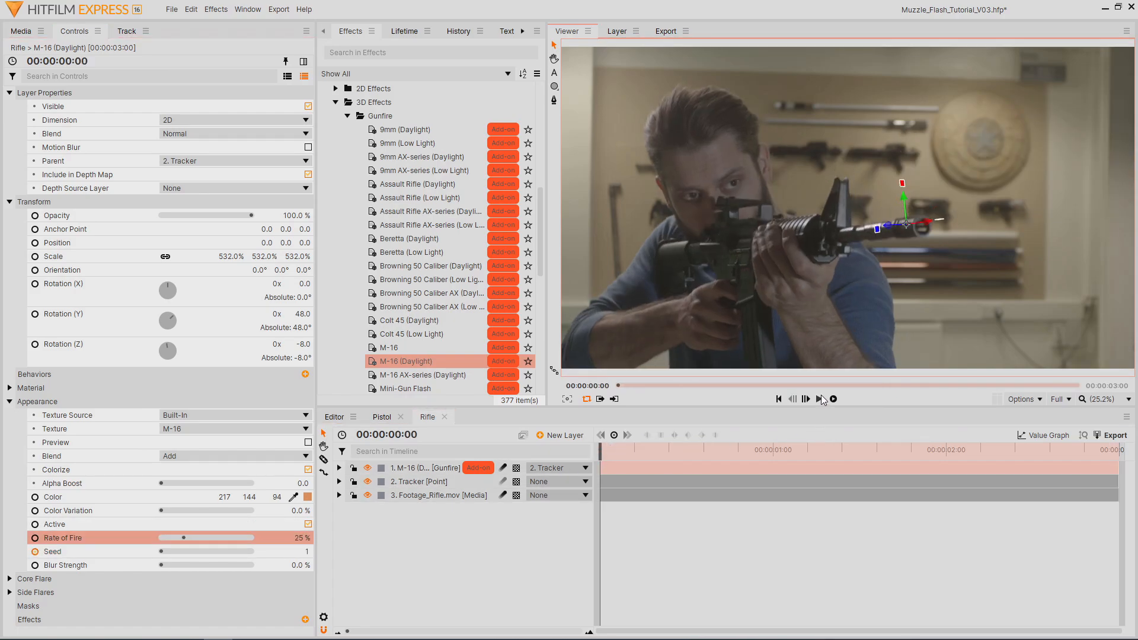
pyautogui.click(819, 399)
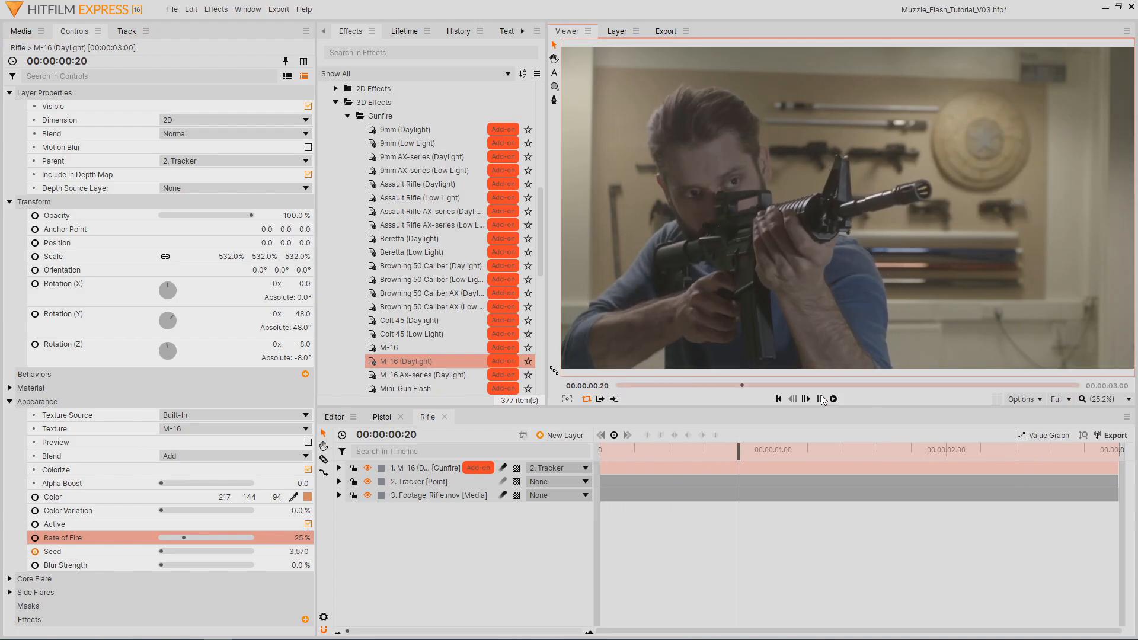
# - Add a Heat Distortion effect to the pistol flash and set its Diffusion Strength to 0
pyautogui.click(305, 202)
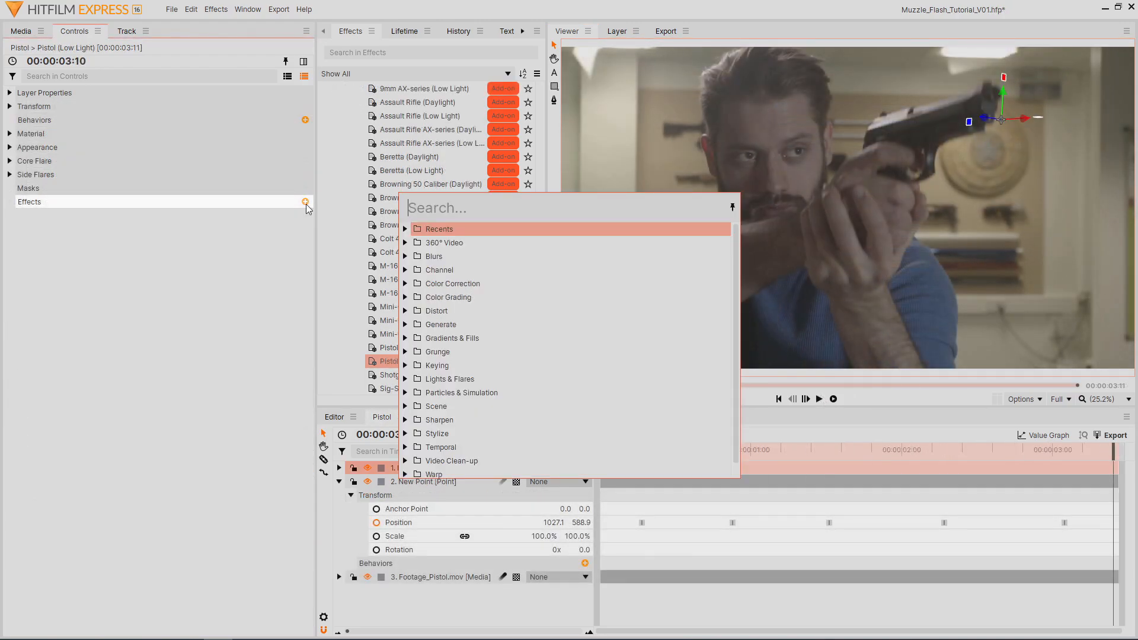
pyautogui.write('heat')
pyautogui.press('Return')
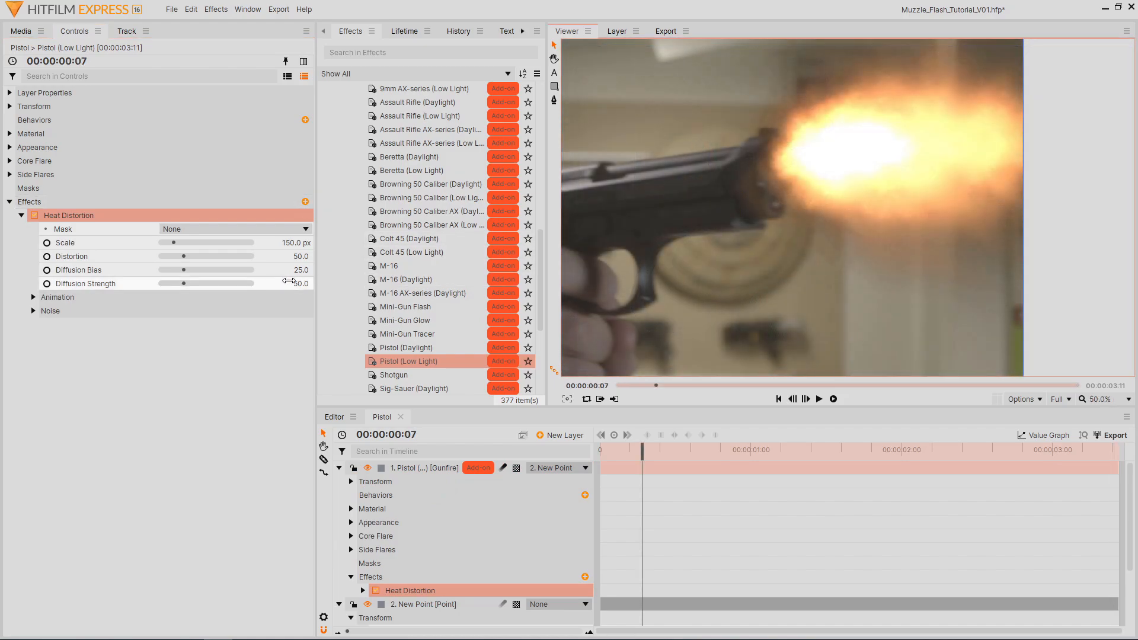
pyautogui.moveTo(183, 284); pyautogui.dragTo(148, 284)
pyautogui.doubleClick(77, 216)
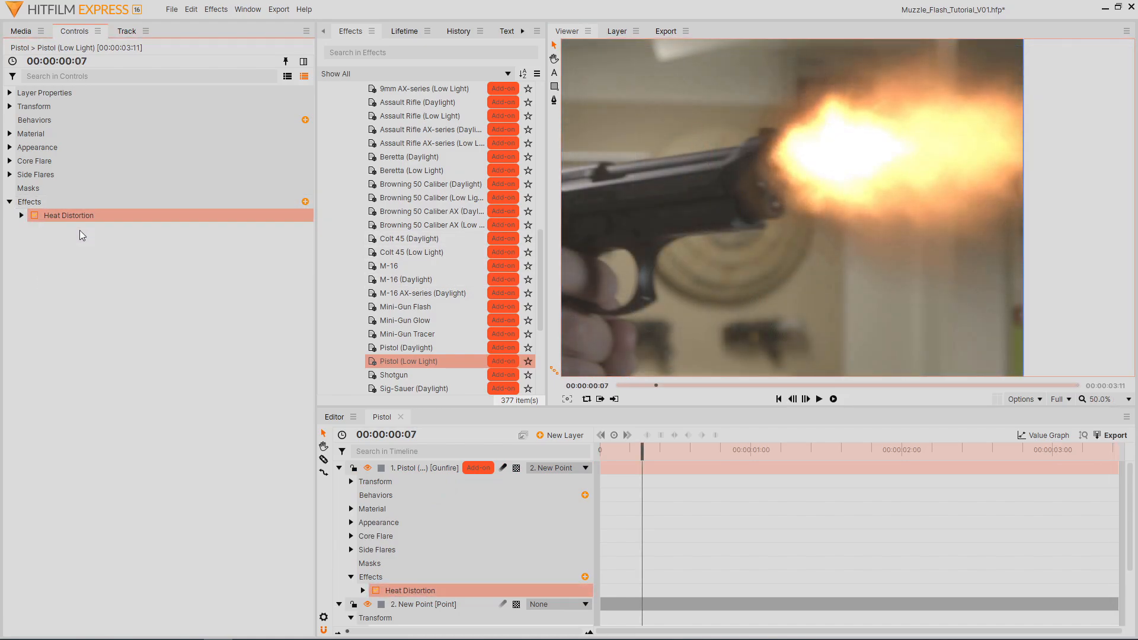
# - Duplicate the Heat Distortion effect twice and set the middle copy's Scale to 50 px and Distortion to 120
pyautogui.hotkey('ctrl', 'd')
pyautogui.hotkey('ctrl', 'd')
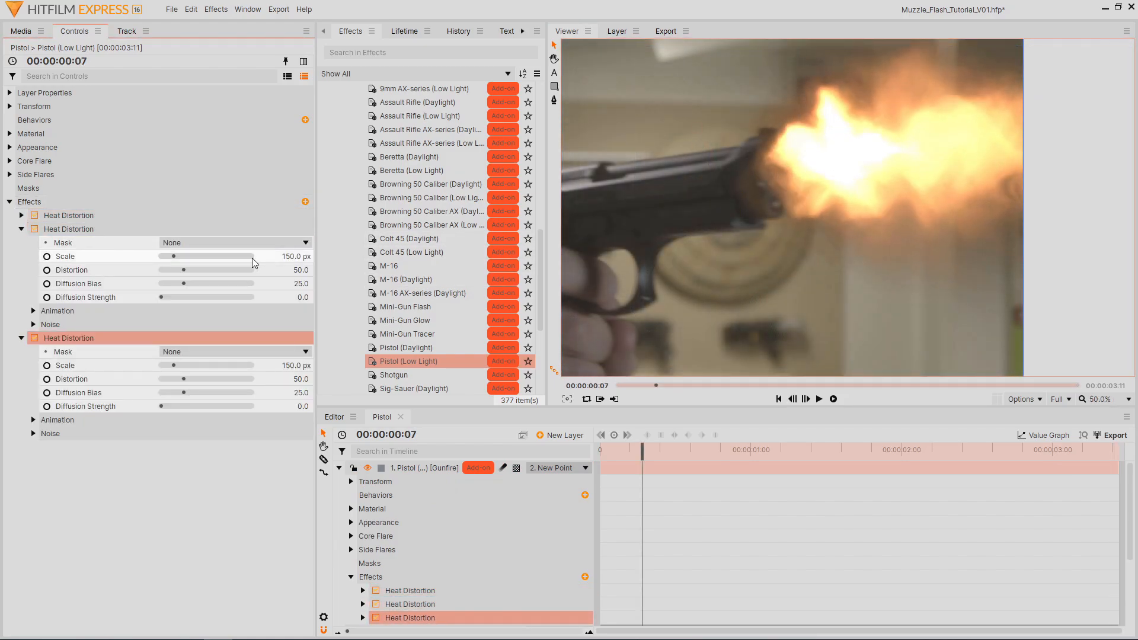
pyautogui.write('50')
pyautogui.press('Return')
pyautogui.click(289, 270)
pyautogui.write('120')
pyautogui.press('Return')
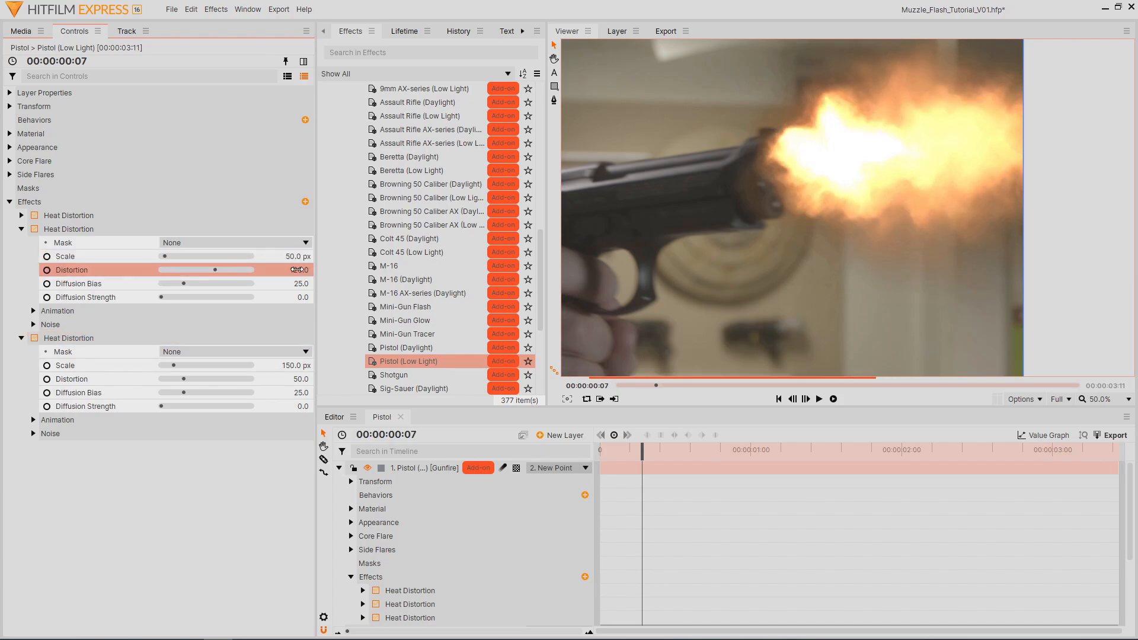
# - Set the first Heat Distortion effect's Scale to 20 px and its Distortion to 110
pyautogui.click(21, 216)
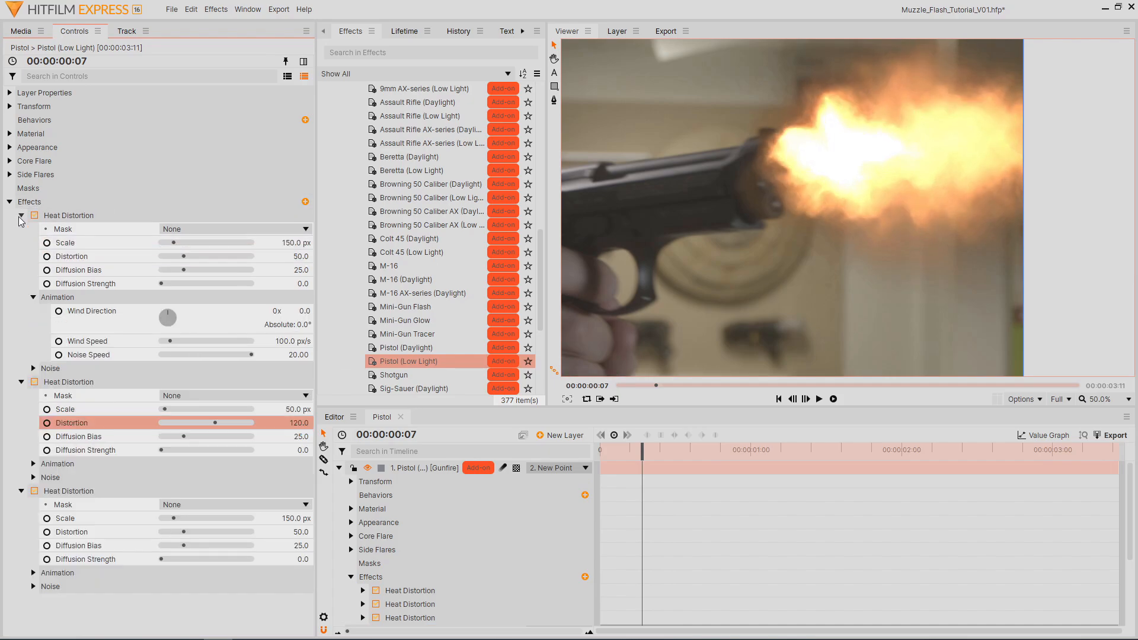
pyautogui.write('20')
pyautogui.press('Return')
pyautogui.click(292, 256)
pyautogui.write('110')
pyautogui.press('Return')
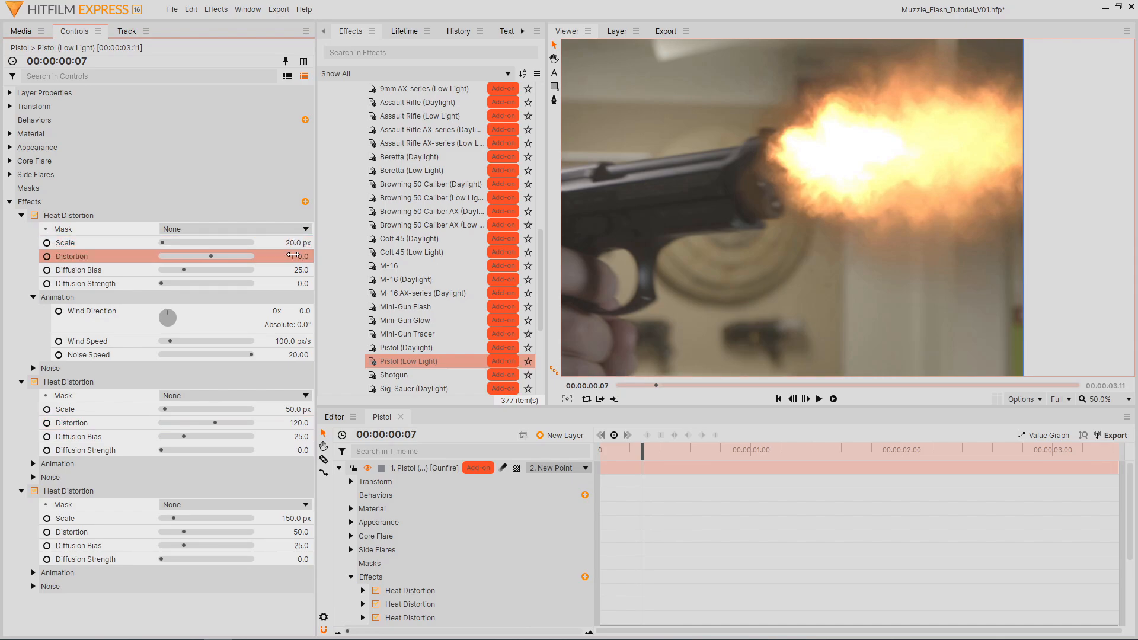
pyautogui.click(22, 216)
# - Turn the second and third Heat Distortion effects off and on one by one to compare their influence on the flash
pyautogui.click(34, 229)
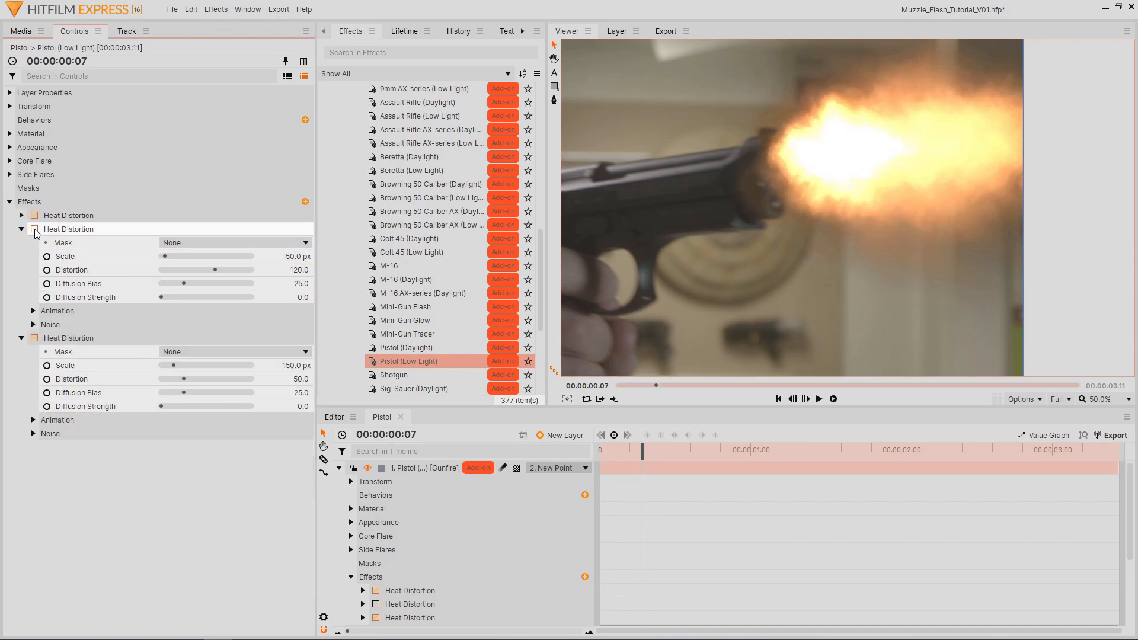
pyautogui.click(35, 229)
pyautogui.click(21, 229)
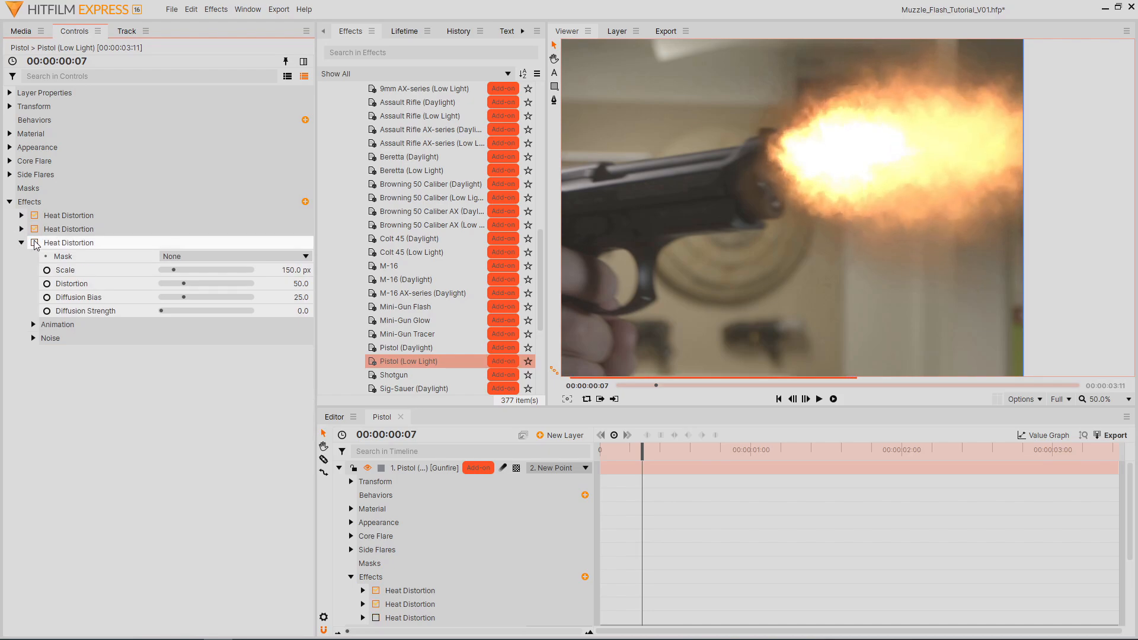
pyautogui.click(34, 242)
pyautogui.click(35, 243)
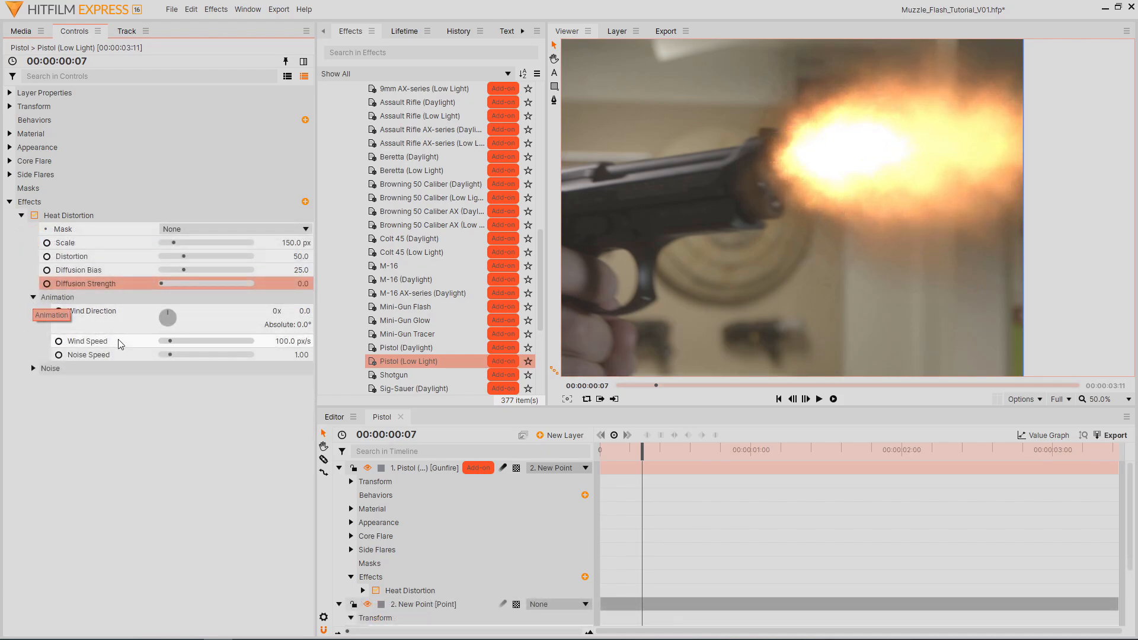
# - Set the Heat Distortion's animation Noise Speed to 20 and add a Zoom Blur effect to the pistol flash
pyautogui.moveTo(180, 355); pyautogui.dragTo(311, 368)
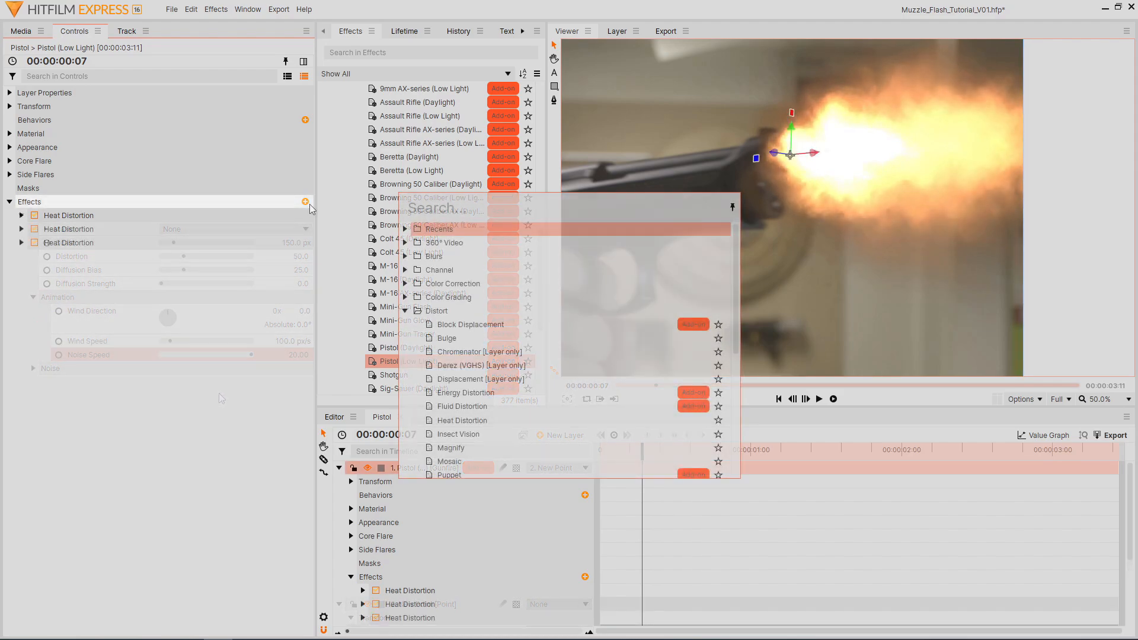
pyautogui.write('ZOOM')
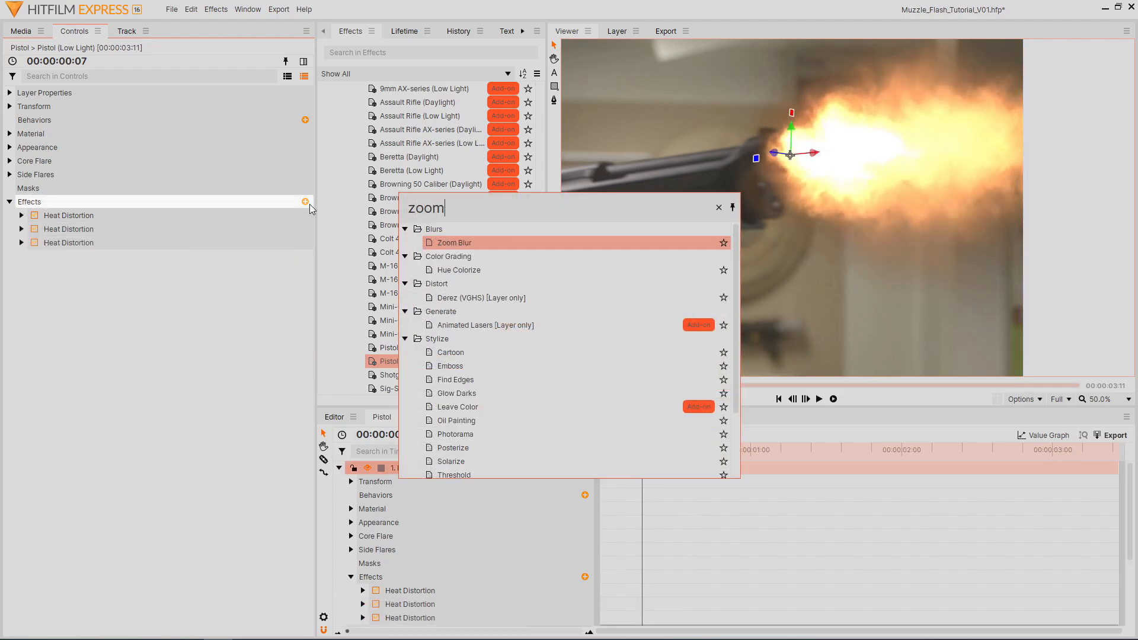
pyautogui.press('Return')
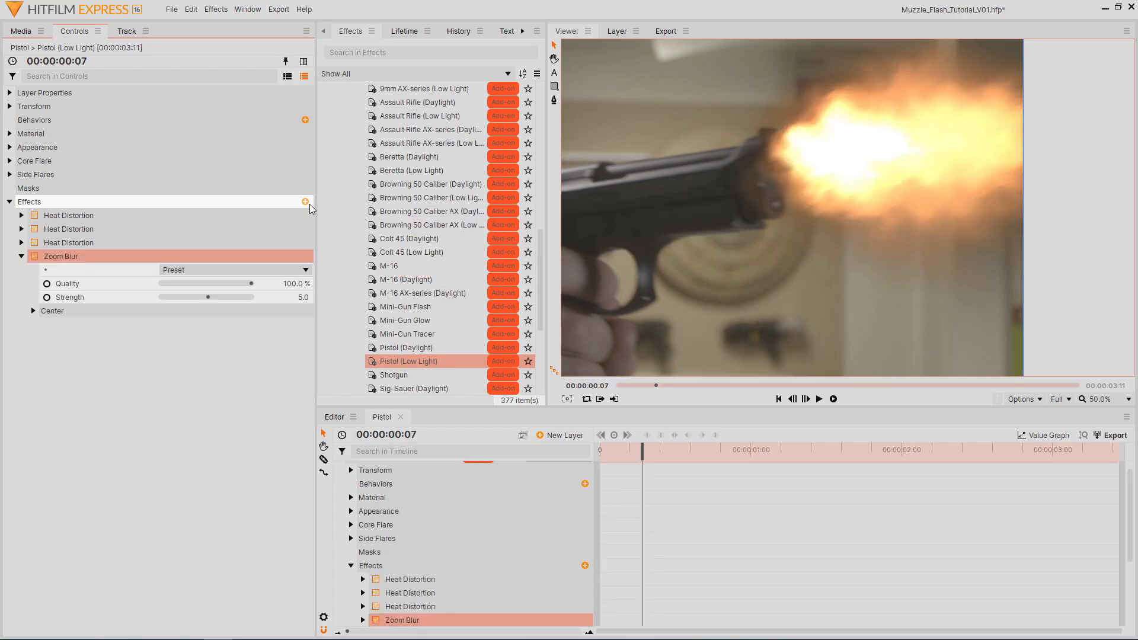
# - Move the Zoom Blur's Center position to about 347.7, 446.1 behind the muzzle and compare the flash with and without the effect
pyautogui.click(76, 311)
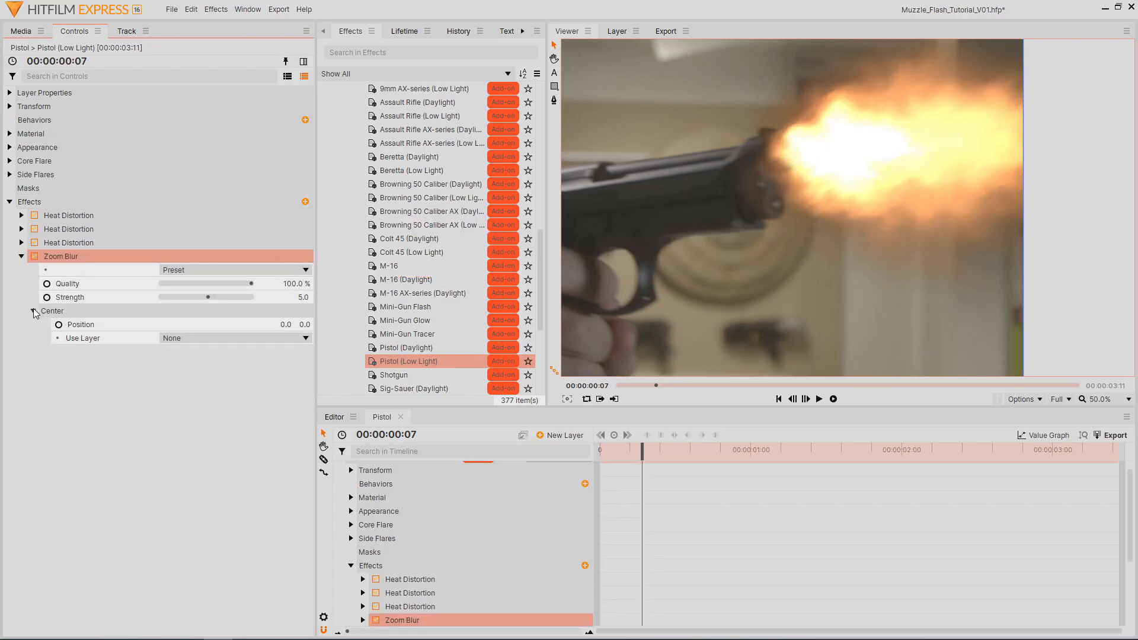
pyautogui.click(87, 327)
pyautogui.scroll(-3, 713, 190)
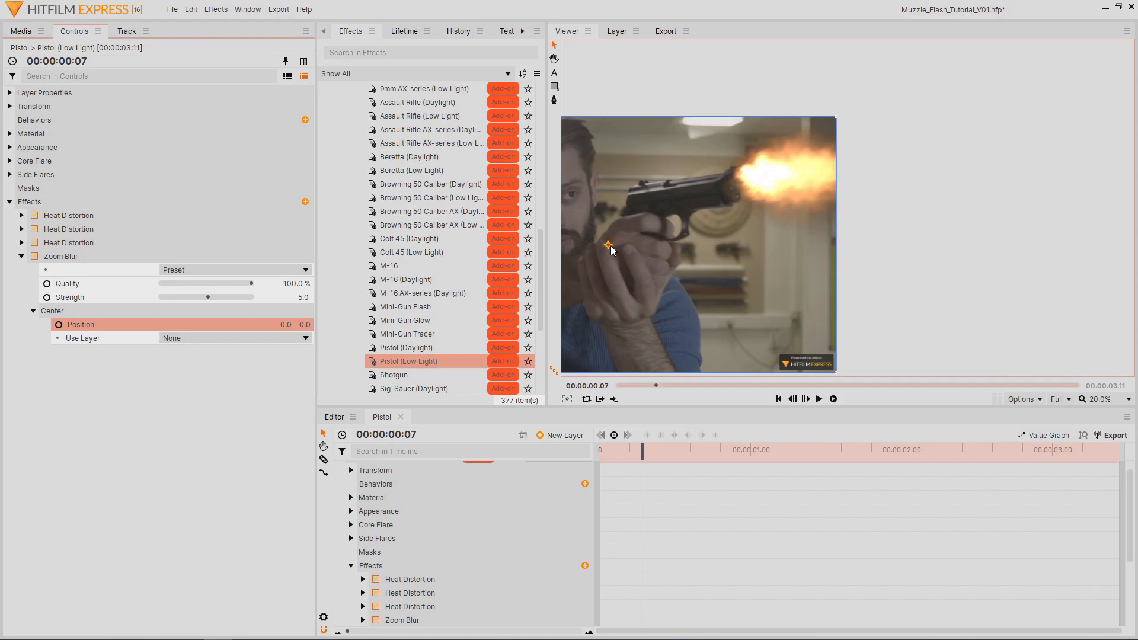
pyautogui.moveTo(611, 247); pyautogui.dragTo(642, 217)
pyautogui.scroll(3, 752, 178)
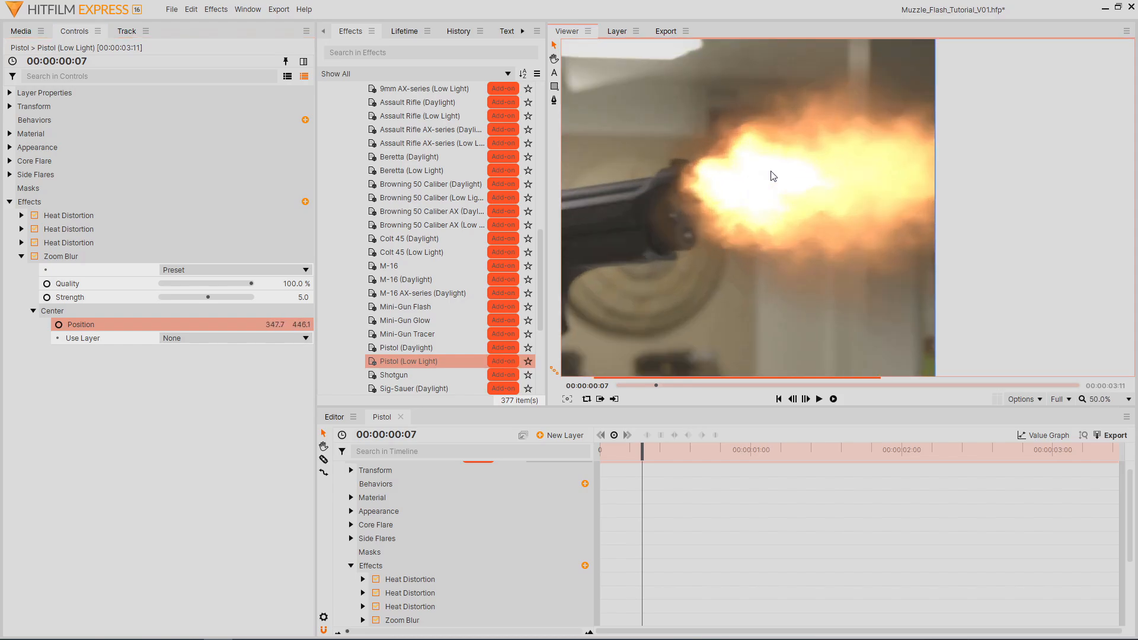
pyautogui.click(34, 257)
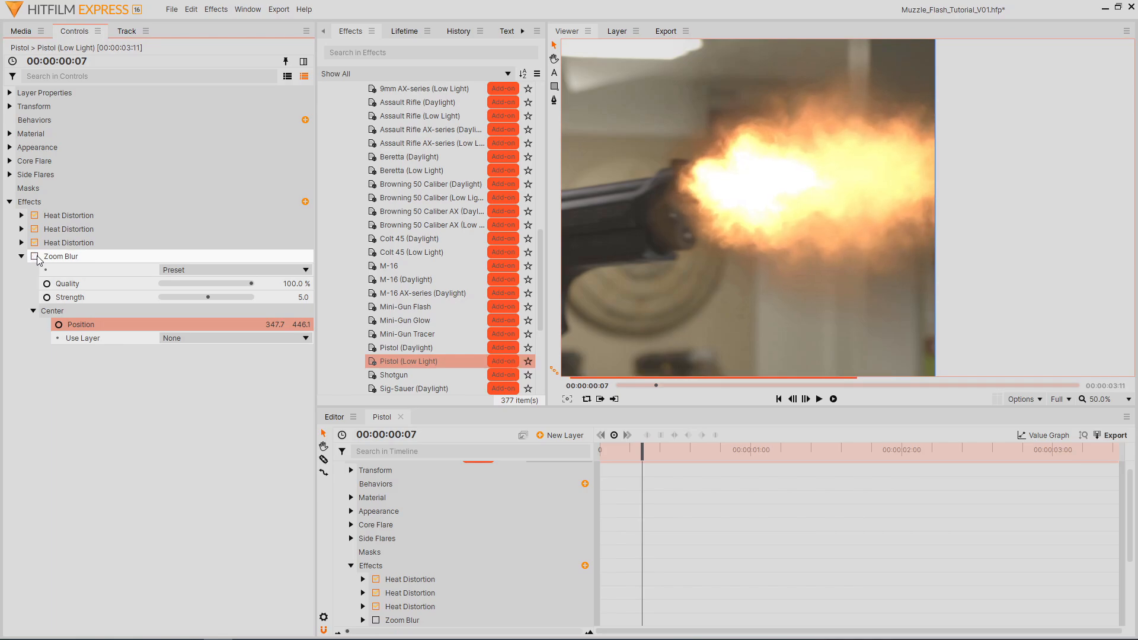
pyautogui.click(34, 257)
# - Collapse the Pistol (Low Light) gunfire layer and duplicate it
pyautogui.scroll(1, 433, 533)
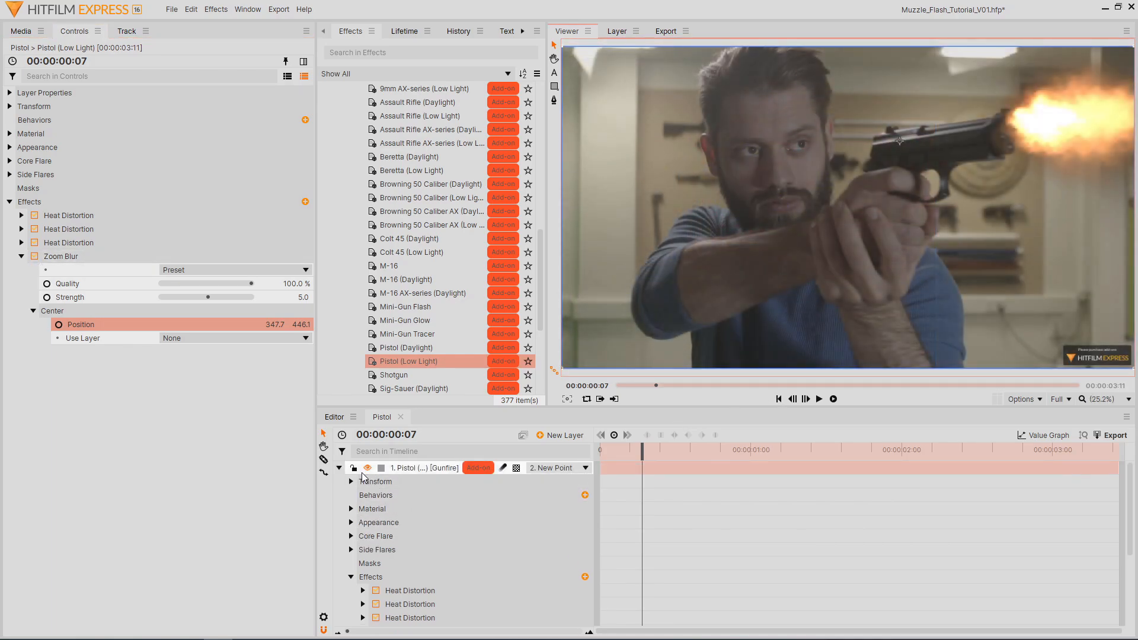
pyautogui.click(339, 468)
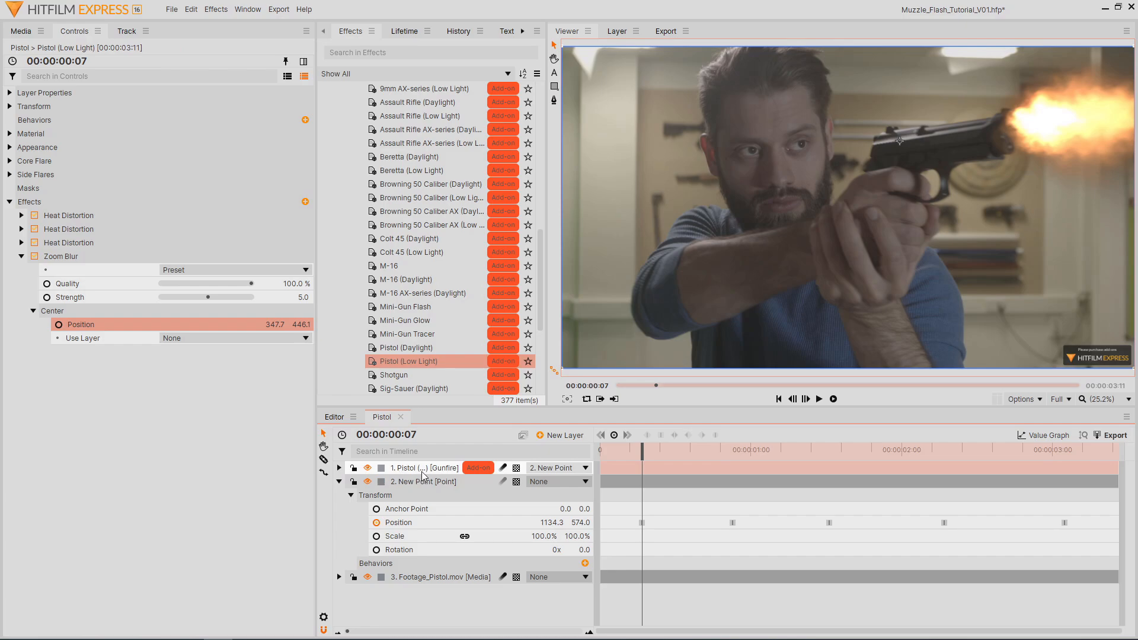
pyautogui.rightClick(424, 468)
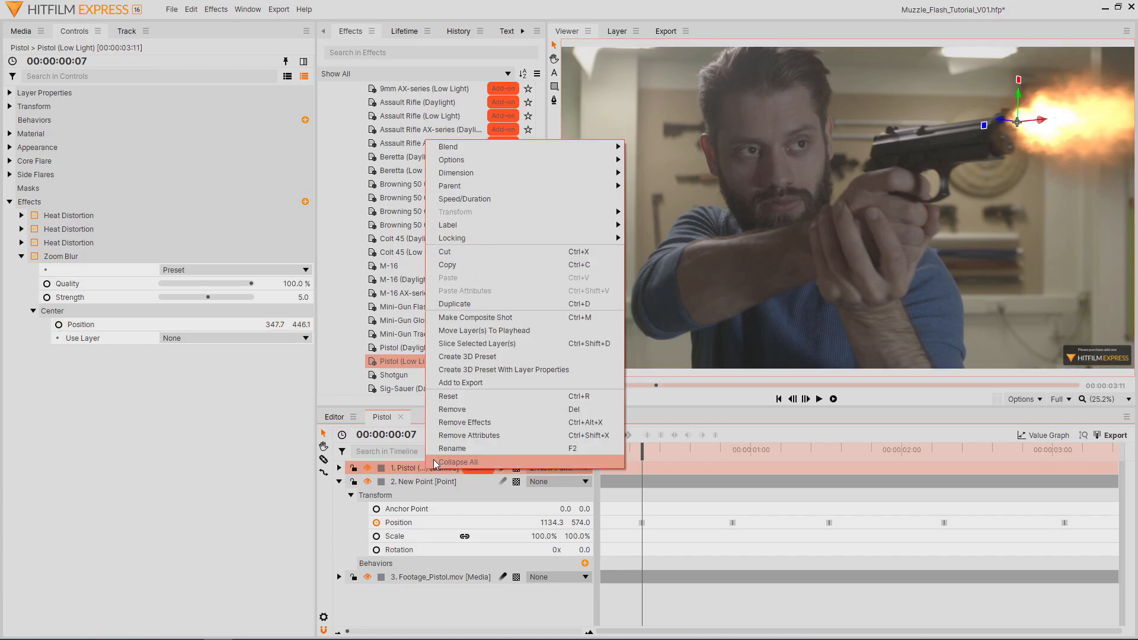
pyautogui.click(469, 304)
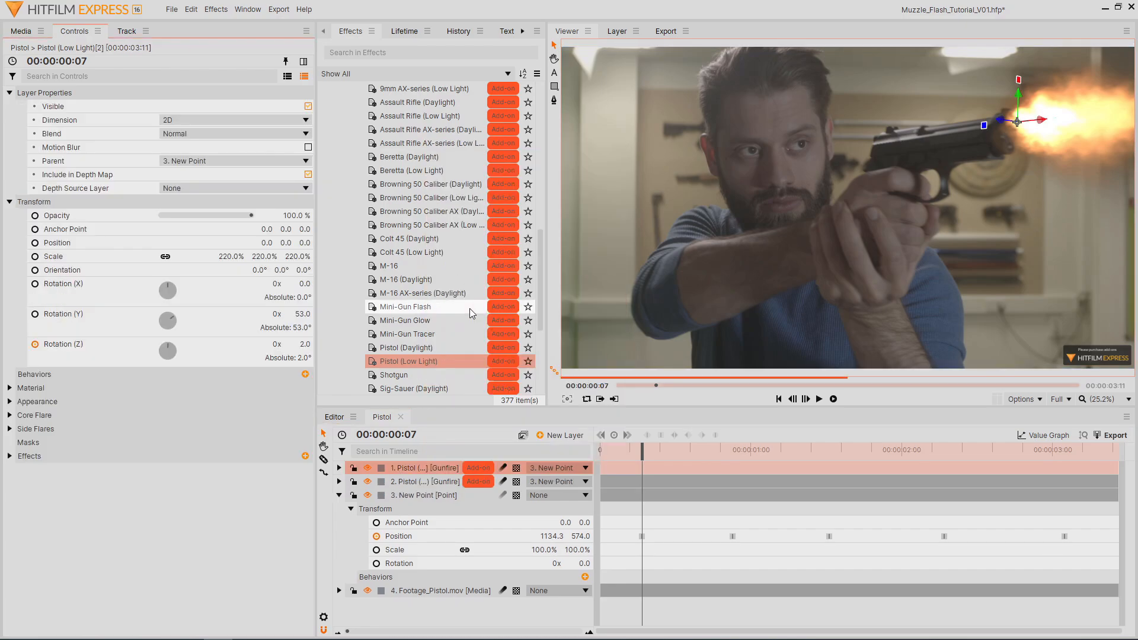
# - Set the duplicated Pistol (Low Light) gunfire layer's blend mode to Add and collapse the New Point layer
pyautogui.rightClick(428, 468)
pyautogui.moveTo(620, 148)
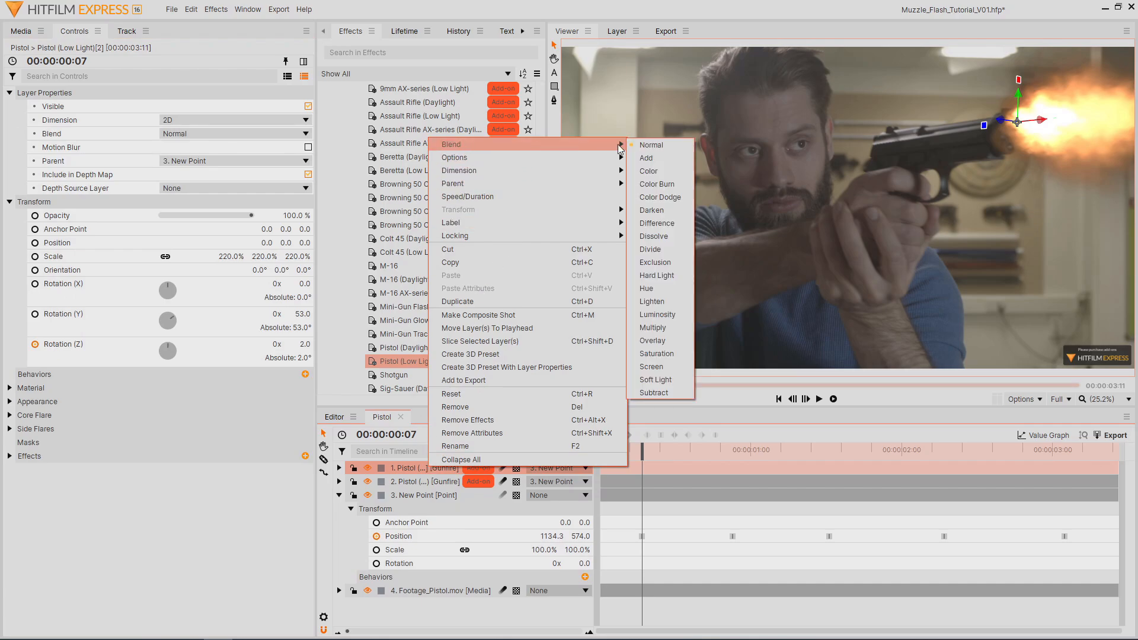
pyautogui.click(674, 157)
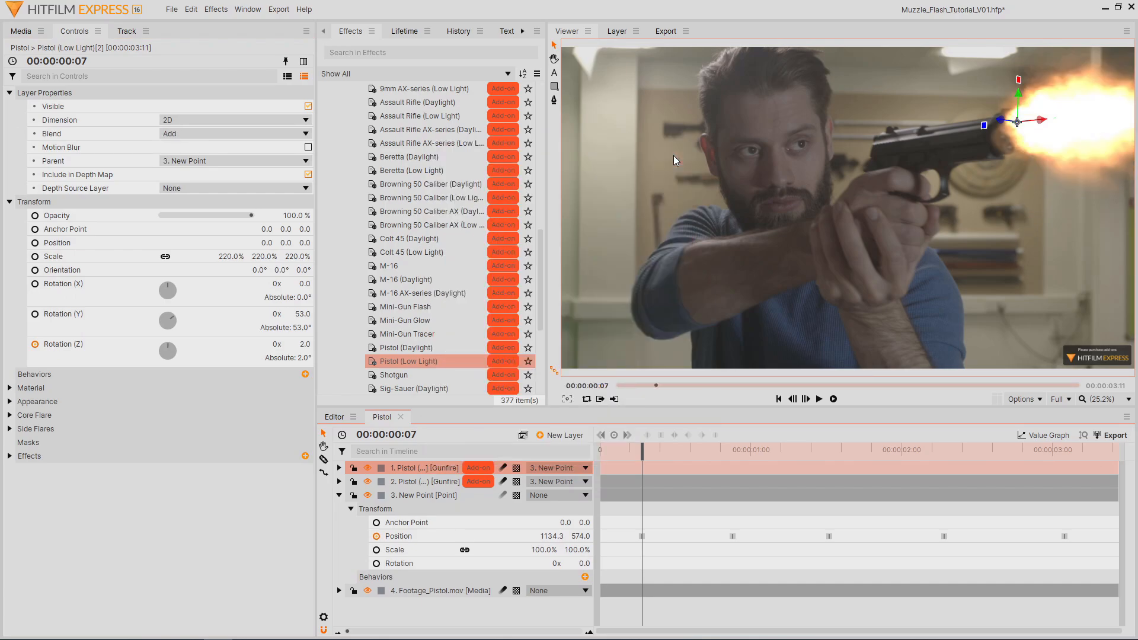
pyautogui.click(339, 497)
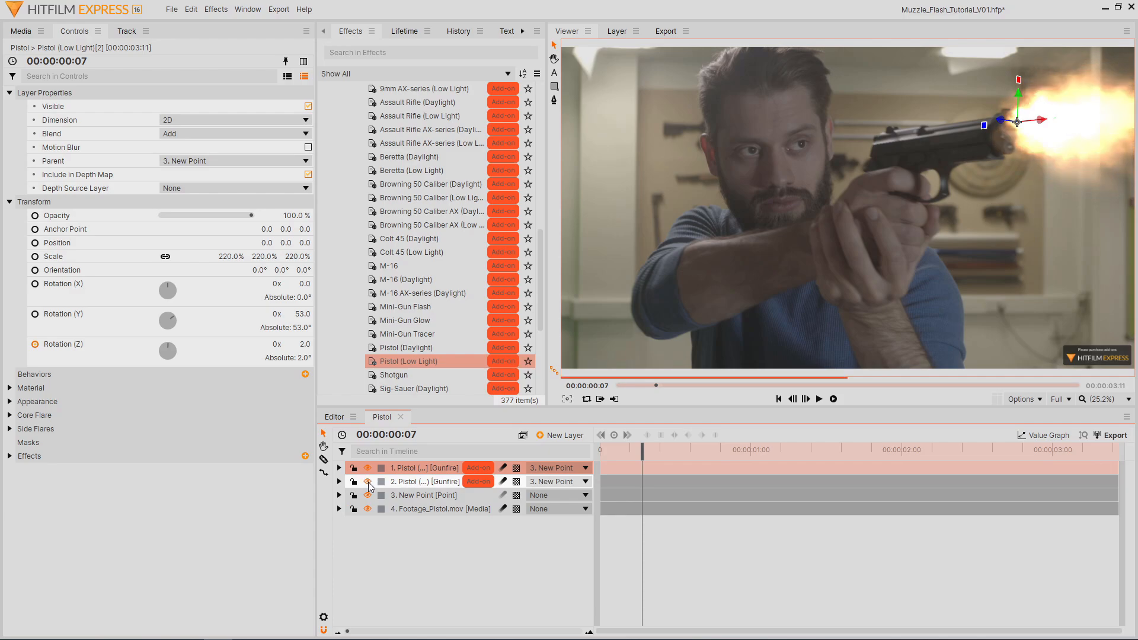
# - Turn the original gunfire layer's visibility off and on to compare the flash with and without it
pyautogui.click(368, 482)
pyautogui.click(368, 482)
pyautogui.click(369, 482)
# - Set the original Pistol (Low Light) gunfire layer's opacity to 80%
pyautogui.click(383, 483)
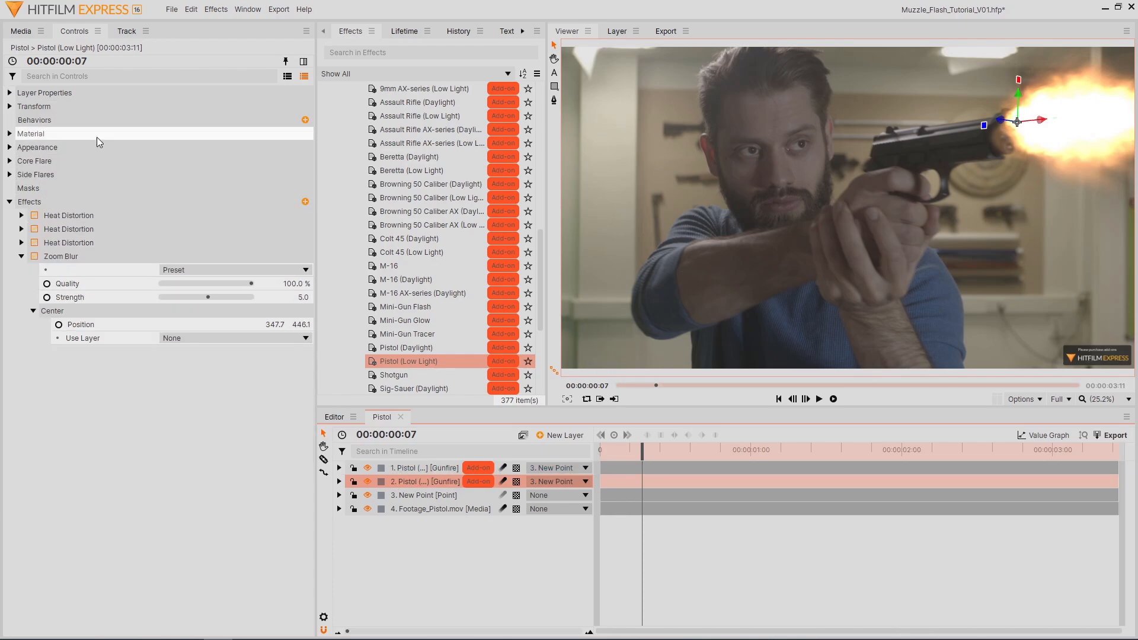
pyautogui.click(17, 108)
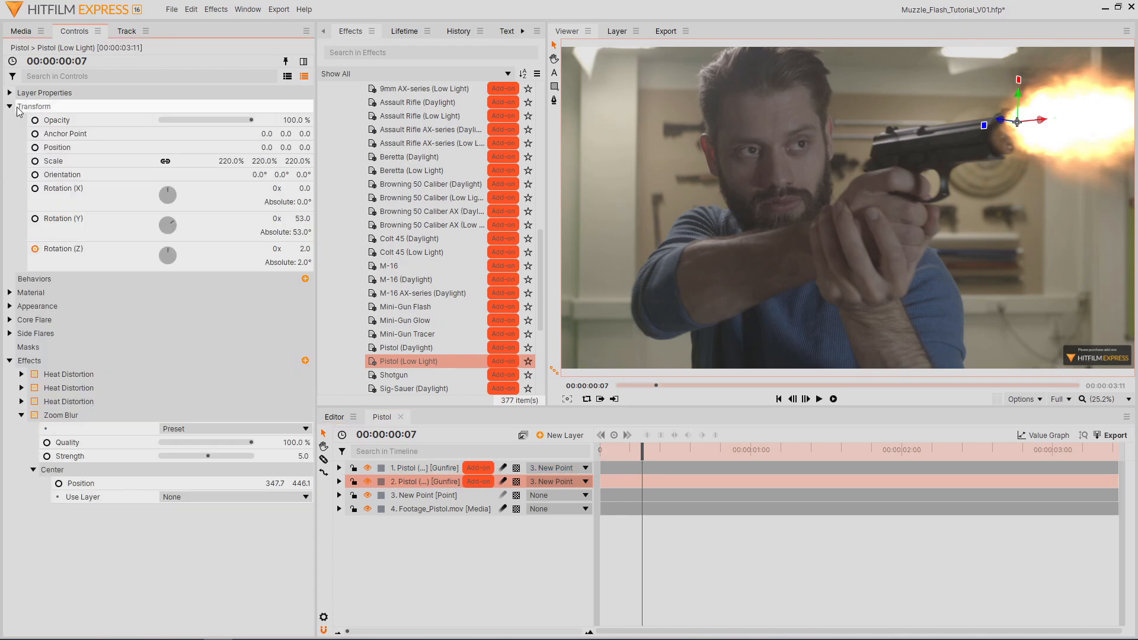
pyautogui.click(288, 124)
pyautogui.write('80')
pyautogui.press('Return')
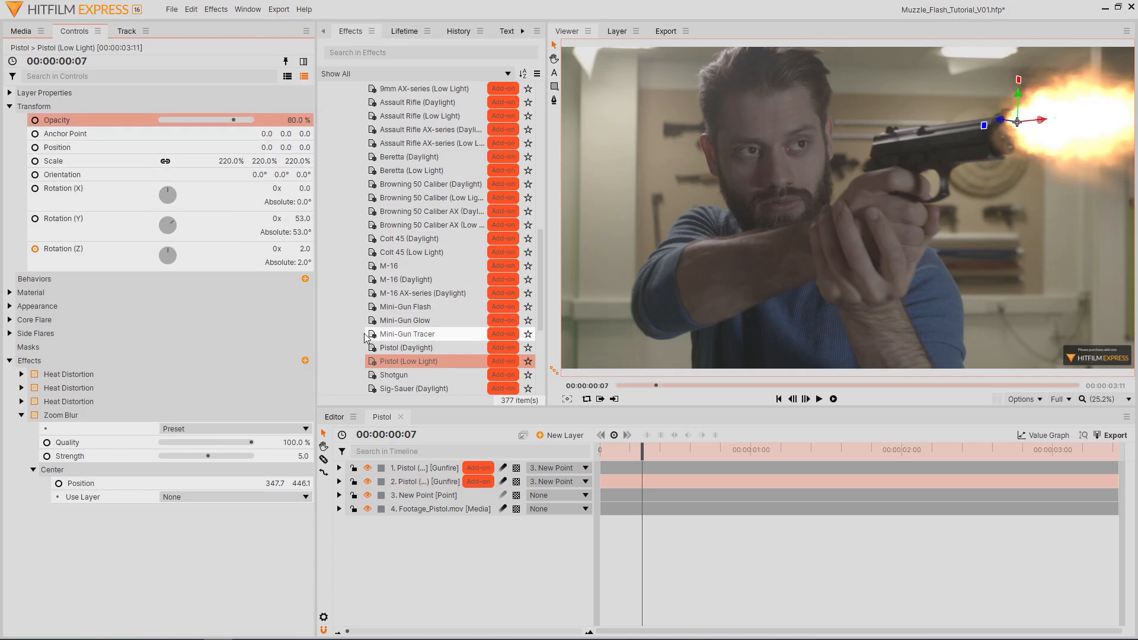
# - Set the duplicated gunfire layer's opacity to 70% and play back the pistol shot from the start
pyautogui.click(418, 468)
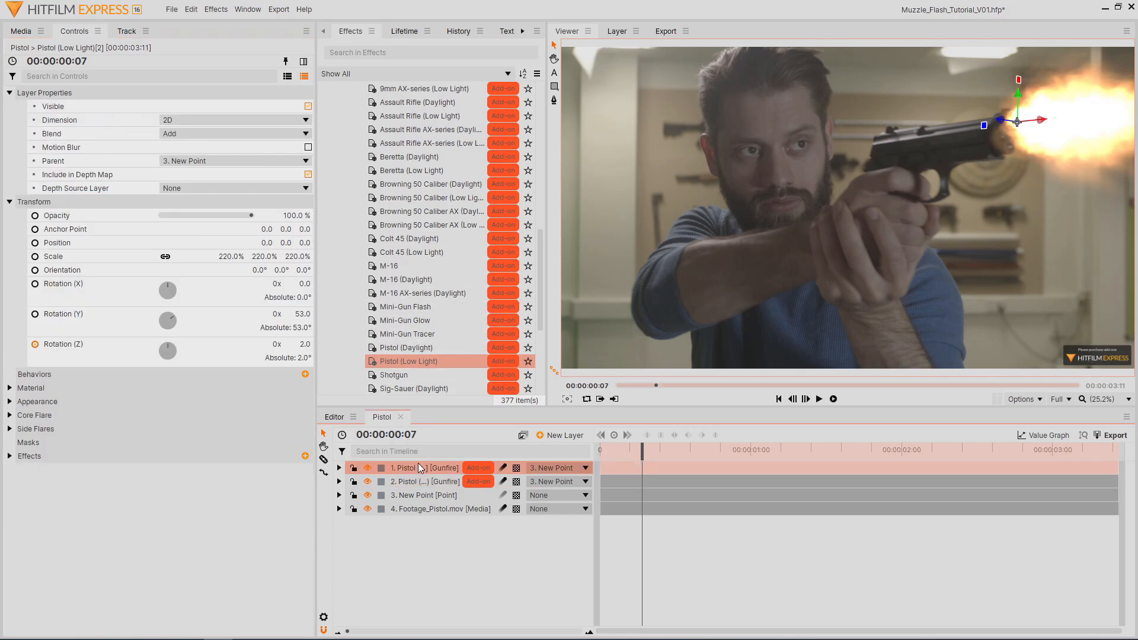
pyautogui.click(290, 217)
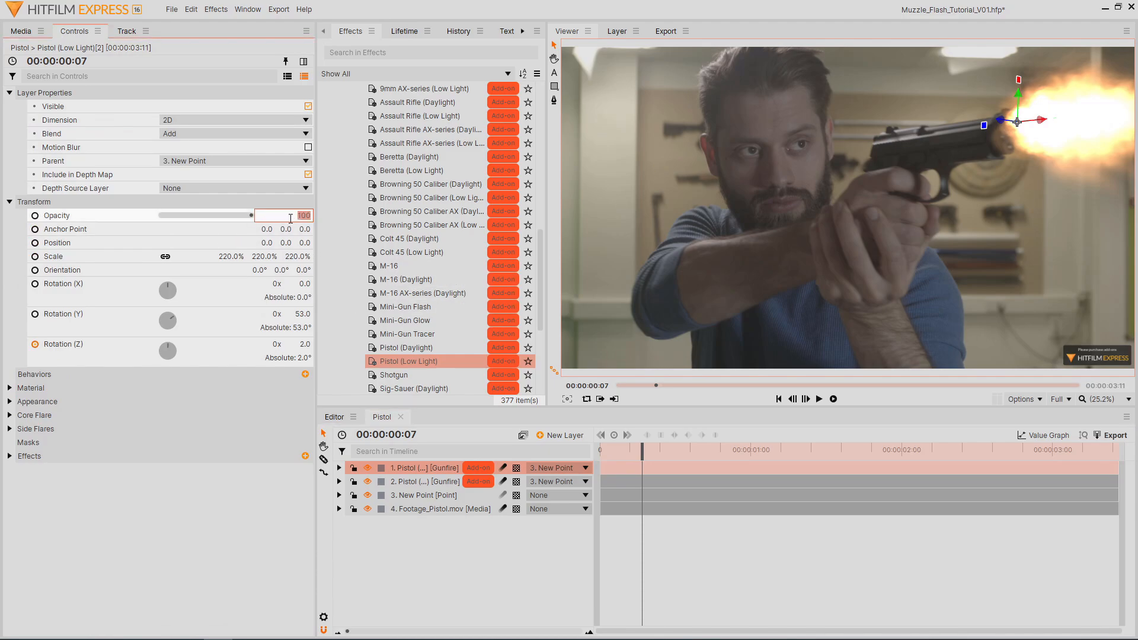
pyautogui.press('Return')
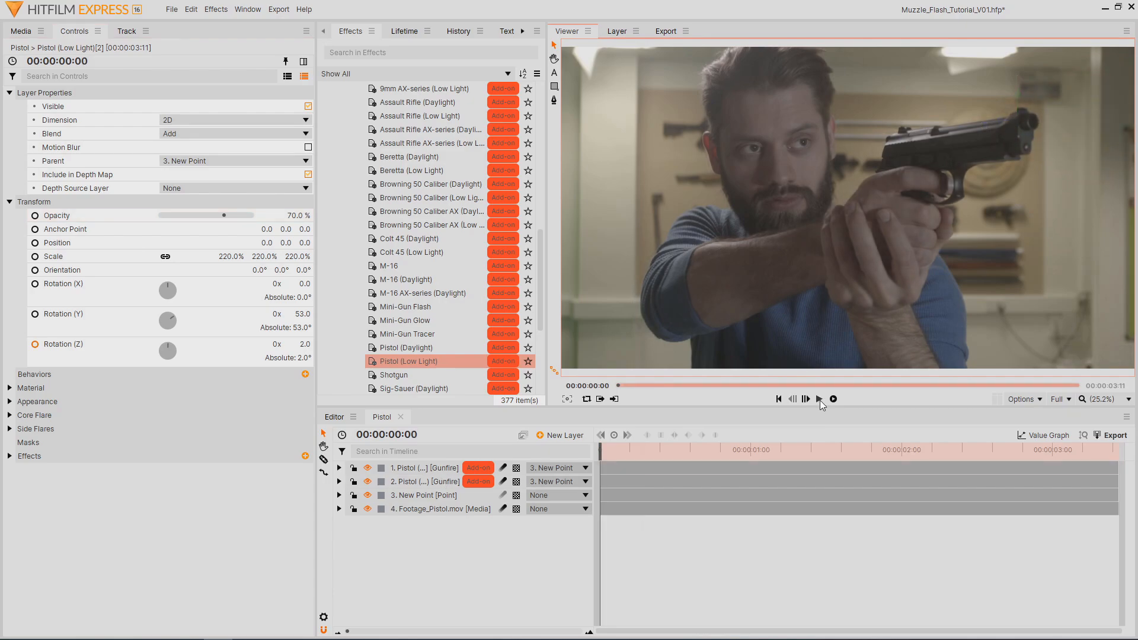
pyautogui.click(820, 399)
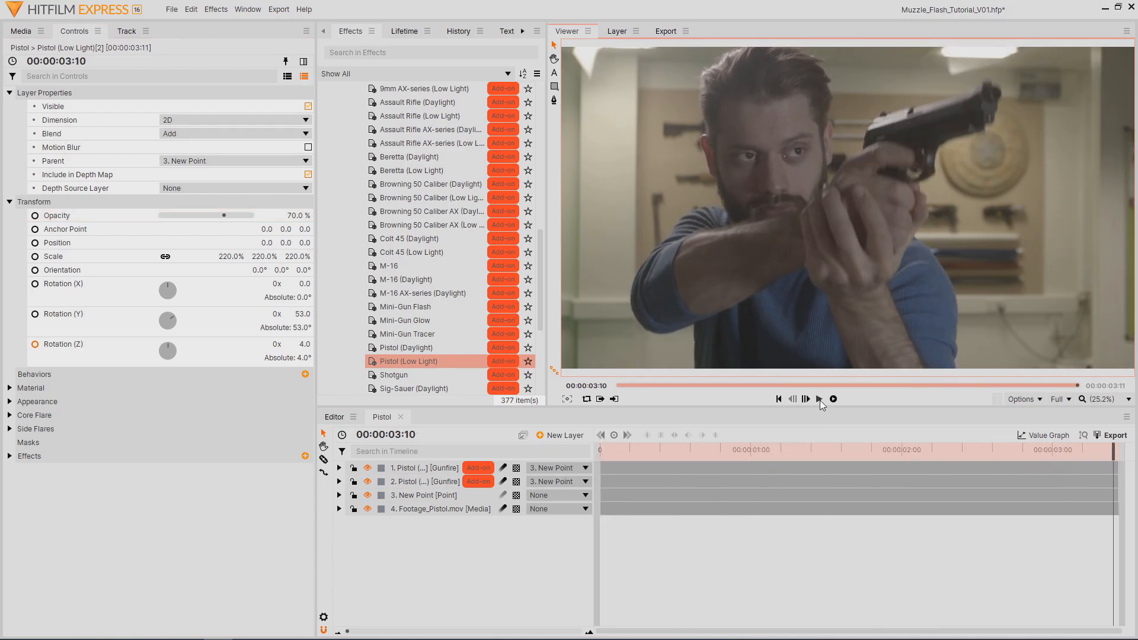
# - Search the effects for "smoke" and add the Quick 3D Smoke effect as a layer starting at 00:00:00:07
pyautogui.moveTo(655, 449); pyautogui.dragTo(641, 451)
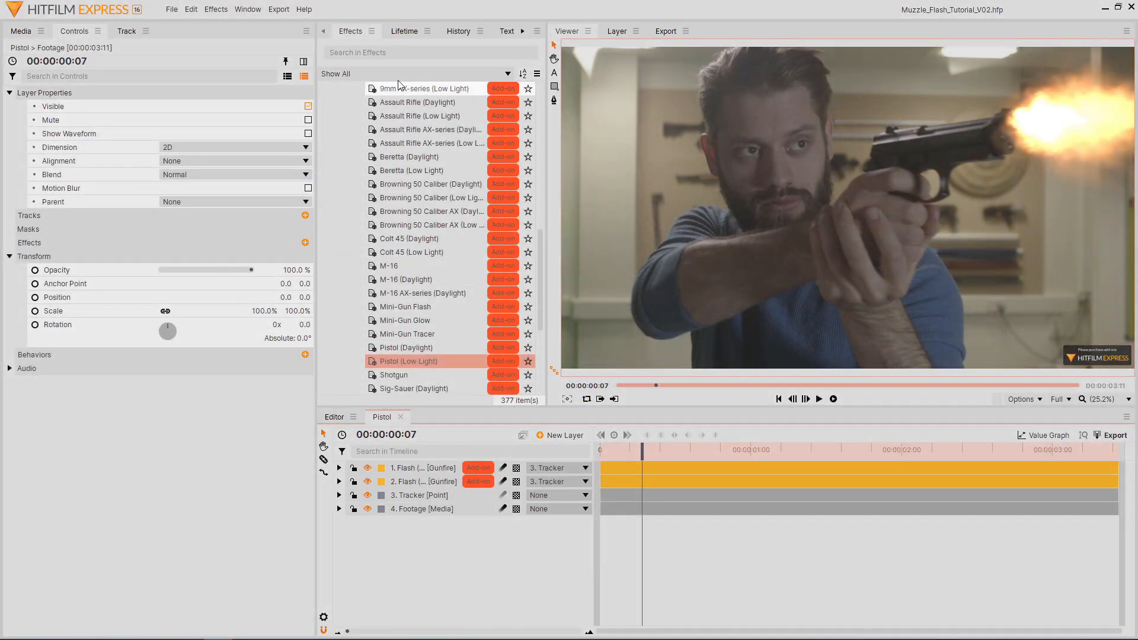
pyautogui.click(409, 52)
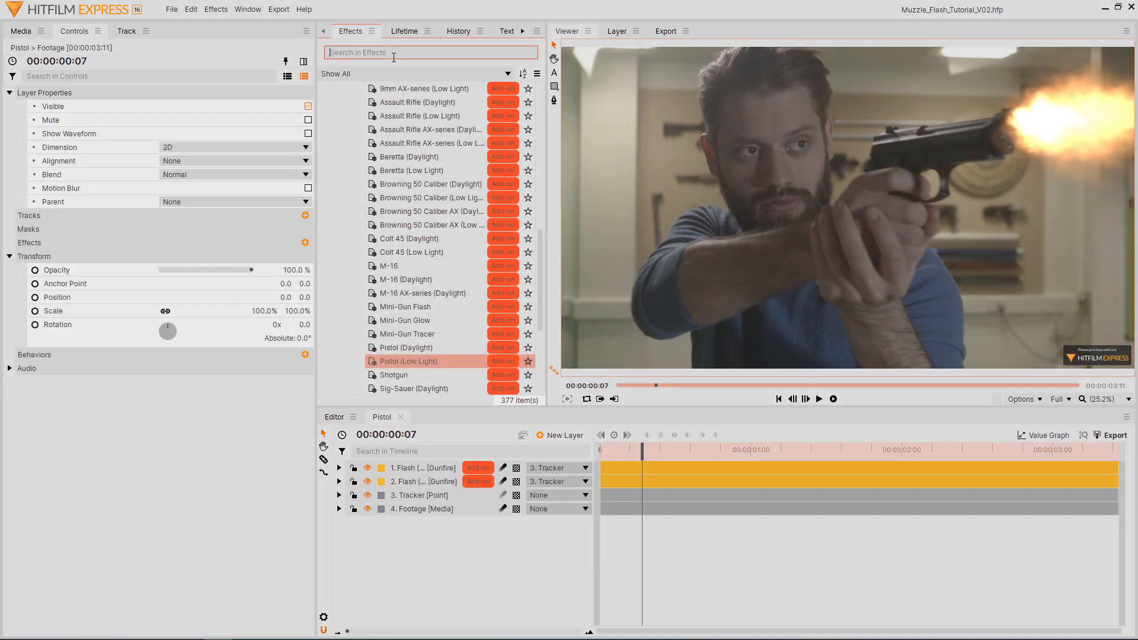
pyautogui.write('smoke')
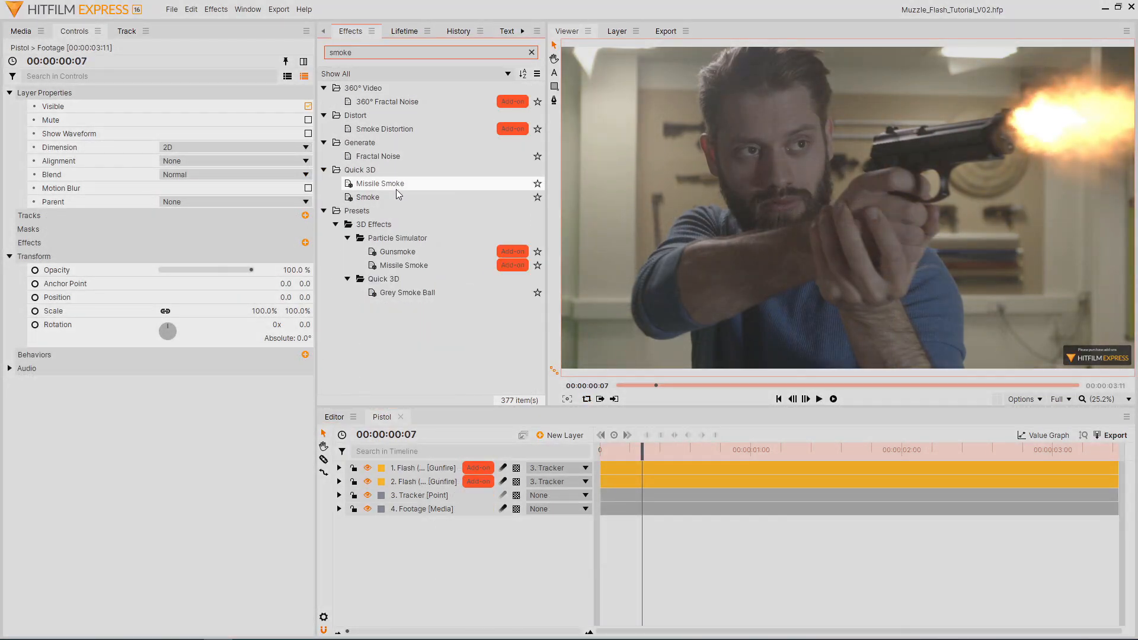
pyautogui.moveTo(397, 193); pyautogui.dragTo(655, 453)
# - Set the smoke's Density to 3500, Size to 180 and Speed to 8500
pyautogui.click(294, 445)
pyautogui.write('3500')
pyautogui.press('Return')
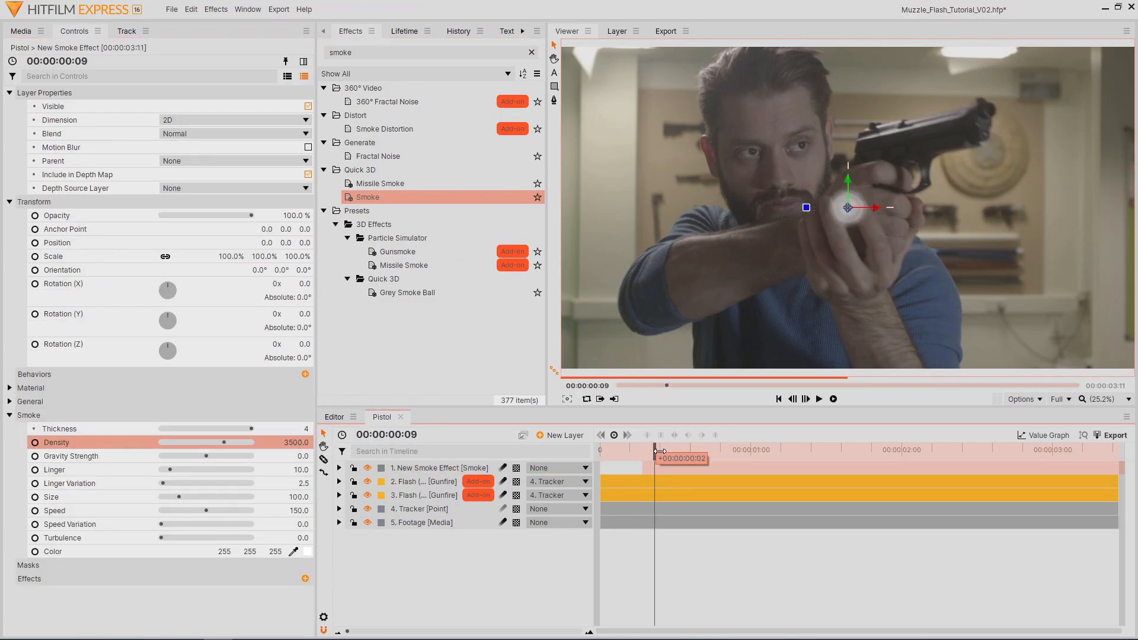
pyautogui.click(287, 497)
pyautogui.write('180')
pyautogui.press('Return')
pyautogui.click(284, 512)
pyautogui.write('8500')
pyautogui.press('Return')
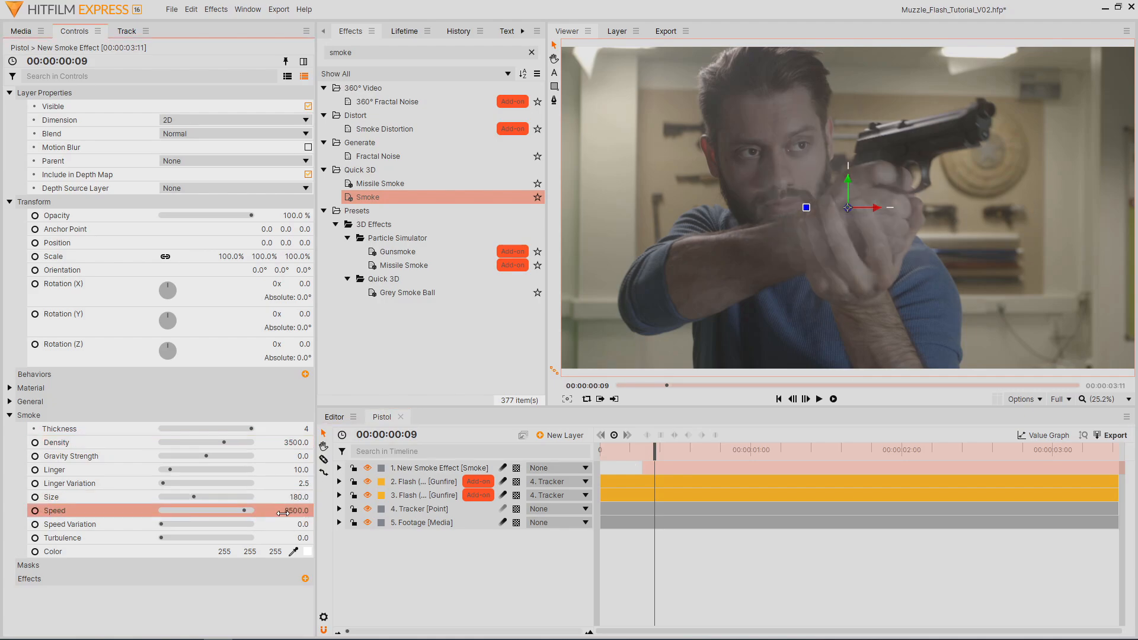
# - Set the smoke's Speed Variation to 600 and Turbulence to 80, and scrub through the flash to preview it
pyautogui.click(289, 524)
pyautogui.write('600')
pyautogui.press('Return')
pyautogui.click(295, 537)
pyautogui.write('80')
pyautogui.press('Return')
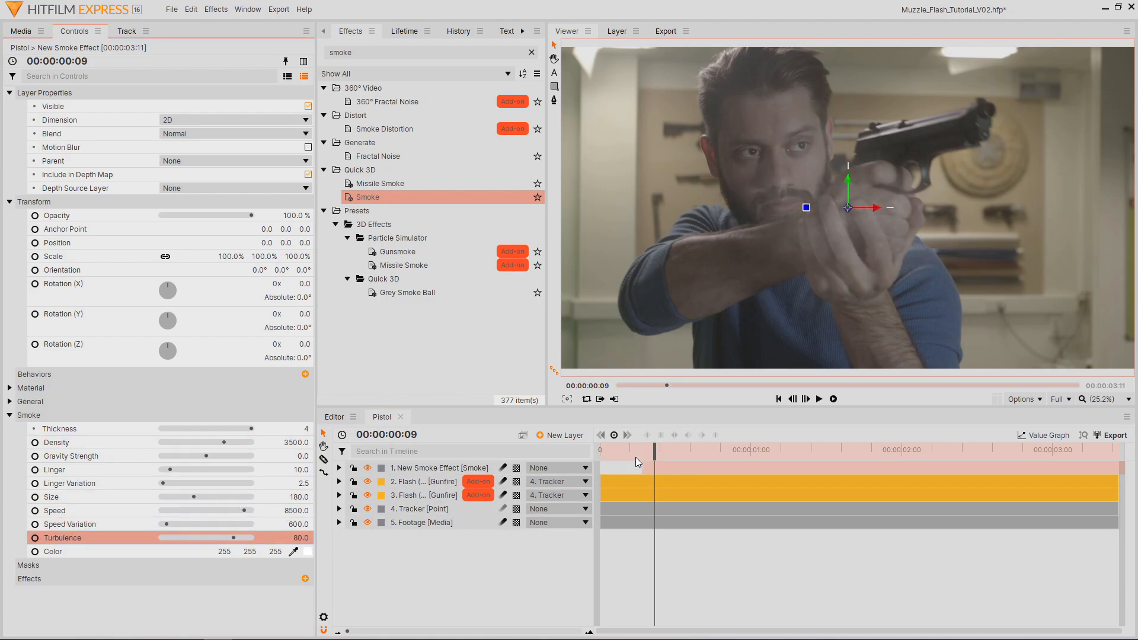
pyautogui.moveTo(635, 457); pyautogui.dragTo(679, 457)
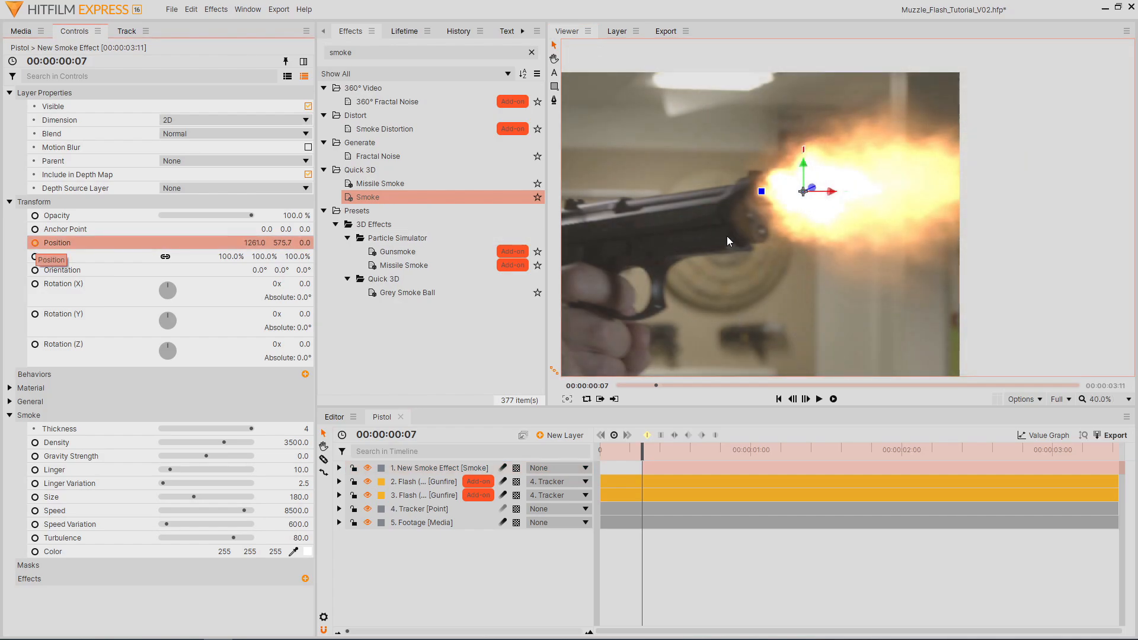
# - Keyframe the smoke's Position at 00:00:00:10 to about 3137.7, 775.7, well outside the frame in the firing direction
pyautogui.scroll(-1, 748, 235)
pyautogui.press('.')
pyautogui.press('.')
pyautogui.press('.')
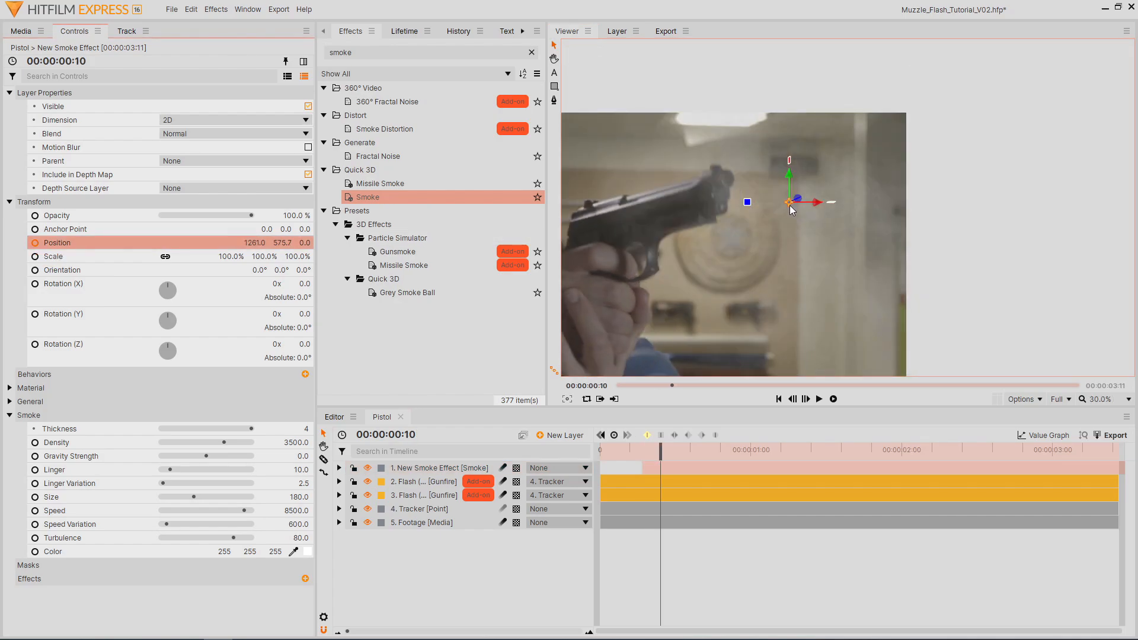
pyautogui.moveTo(790, 206); pyautogui.dragTo(1083, 191)
pyautogui.press(',')
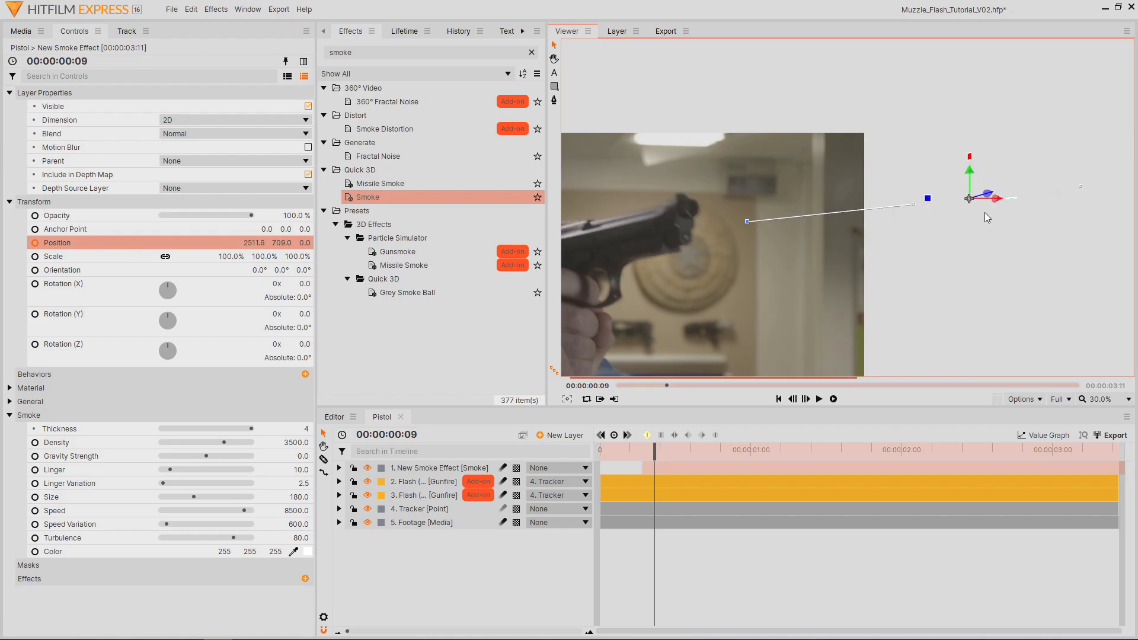
pyautogui.press(',')
pyautogui.press(',')
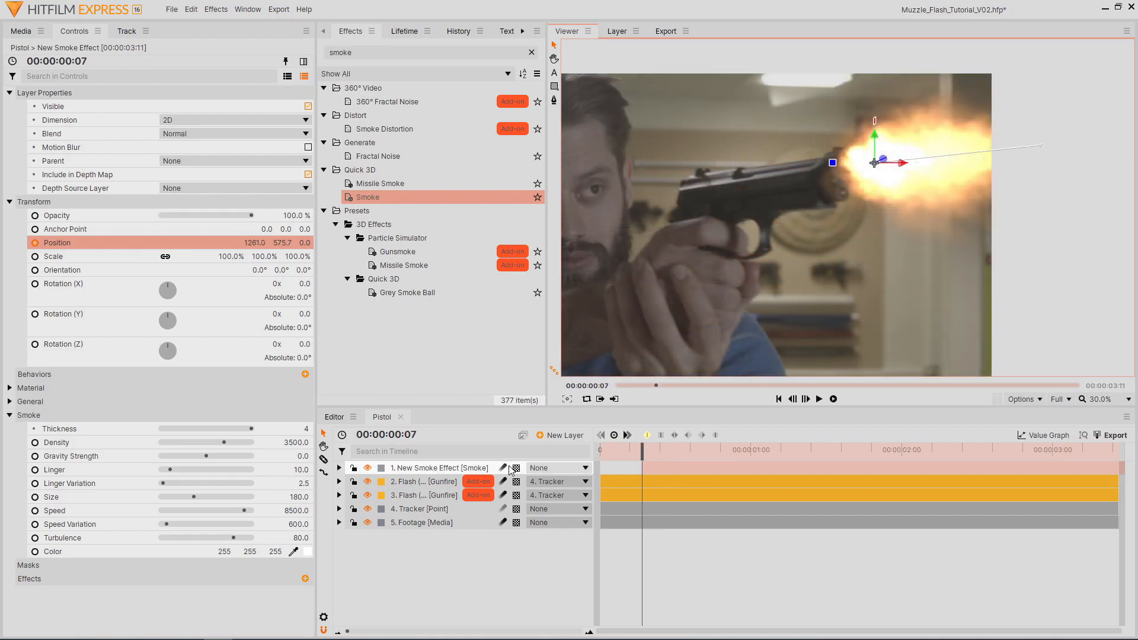
# - Enable motion blur on the smoke layer and place the layer beneath both Flash layers
pyautogui.click(508, 467)
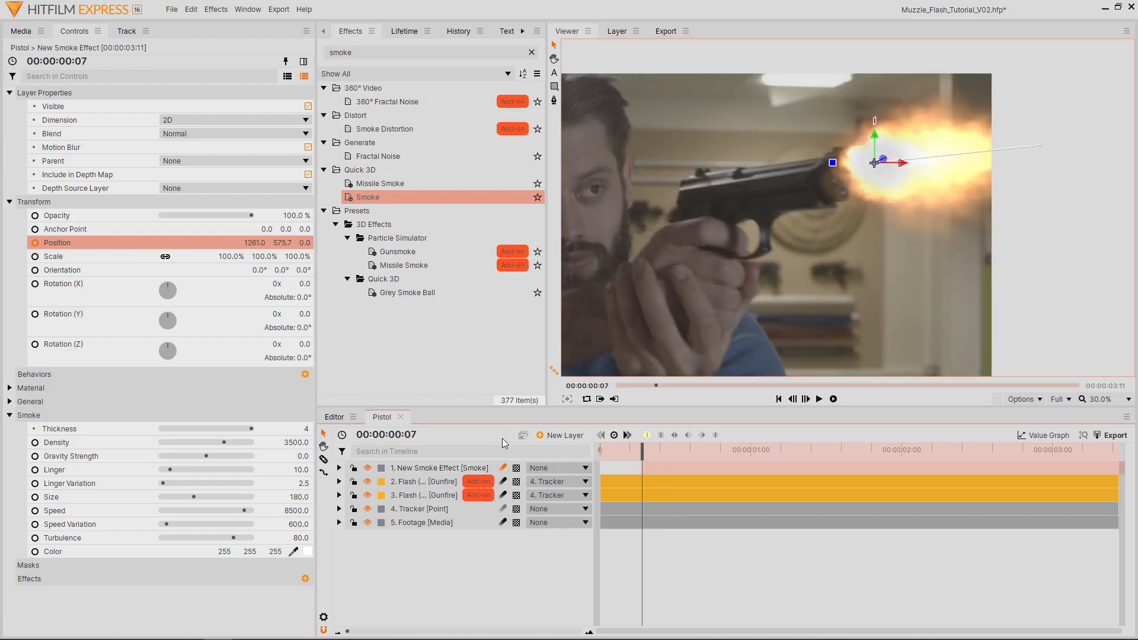
pyautogui.moveTo(449, 468); pyautogui.dragTo(446, 503)
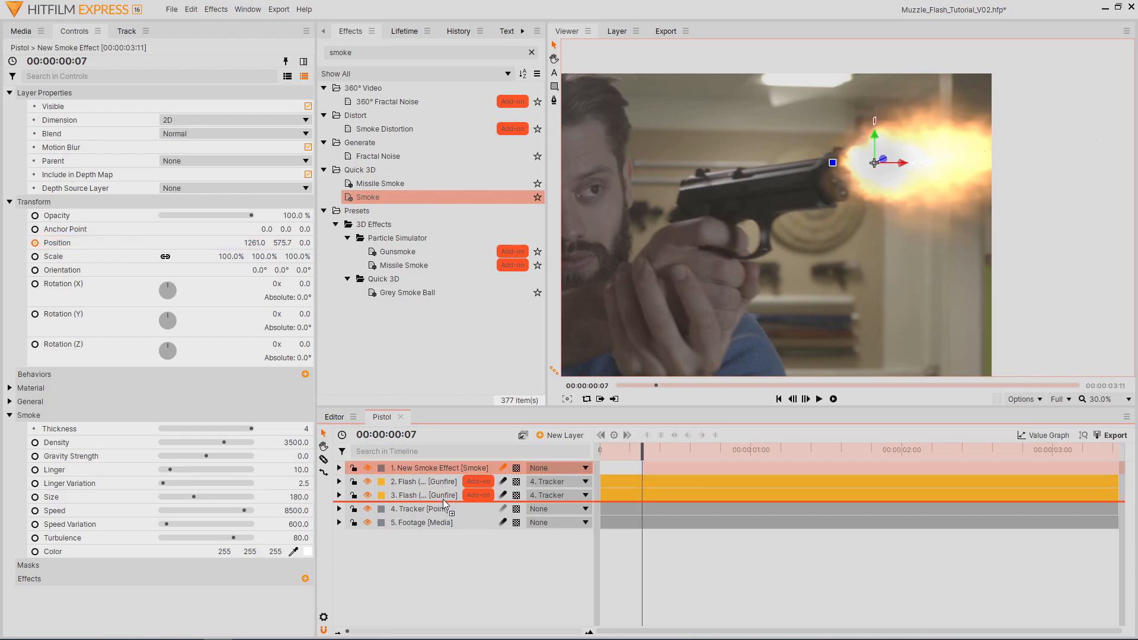
pyautogui.moveTo(443, 500); pyautogui.dragTo(443, 500)
# - Slice the smoke layer at 00:00:00:11 and delete the part after the cut
pyautogui.rightClick(678, 495)
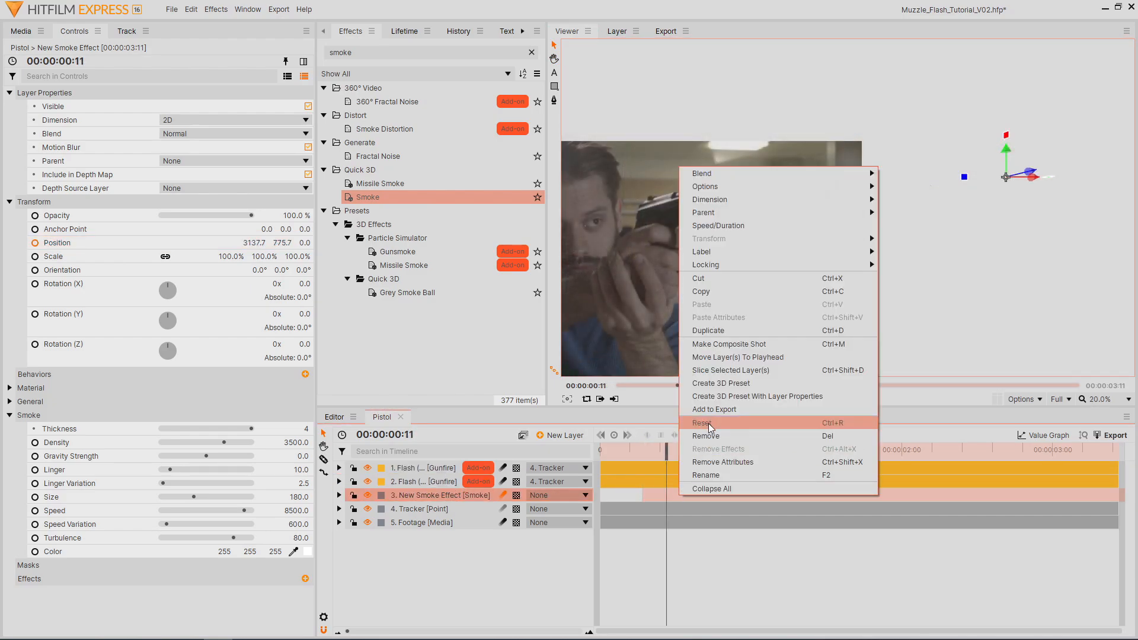
pyautogui.click(729, 373)
pyautogui.click(677, 507)
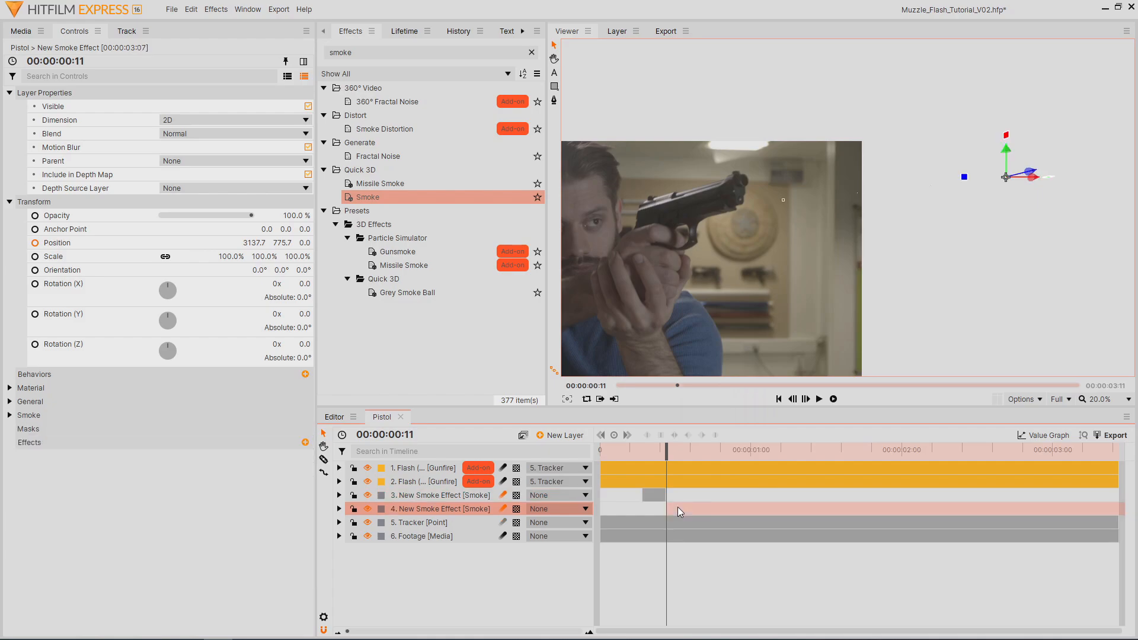
pyautogui.press('Delete')
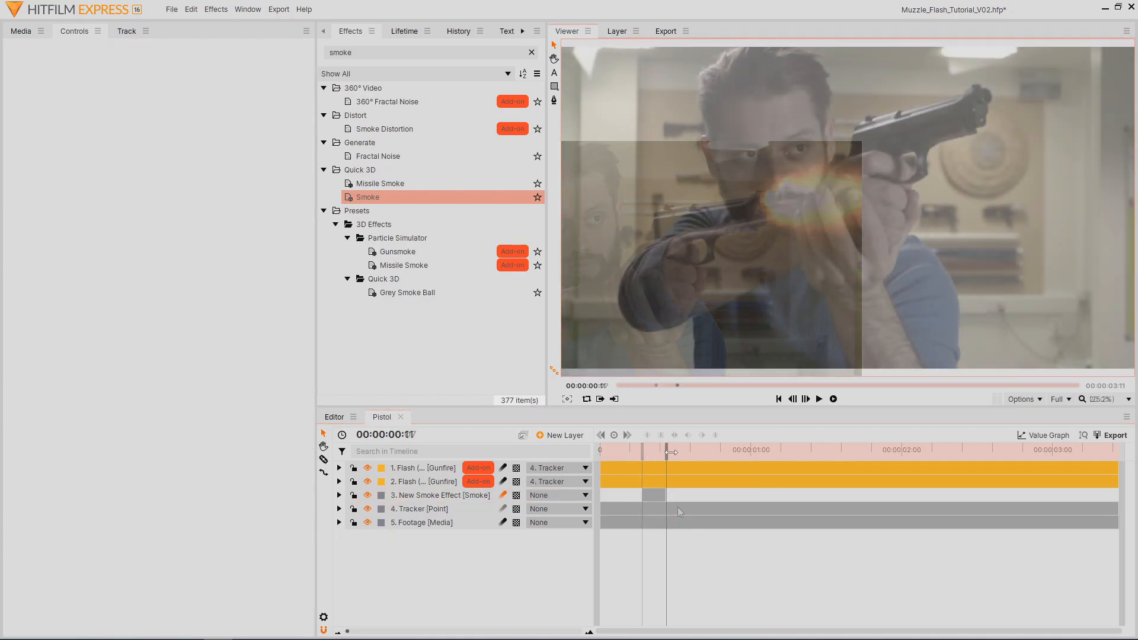
# - Duplicate the trimmed smoke layer and align the copy's start with the second flash at 00:00:00:22
pyautogui.moveTo(650, 450); pyautogui.dragTo(739, 451)
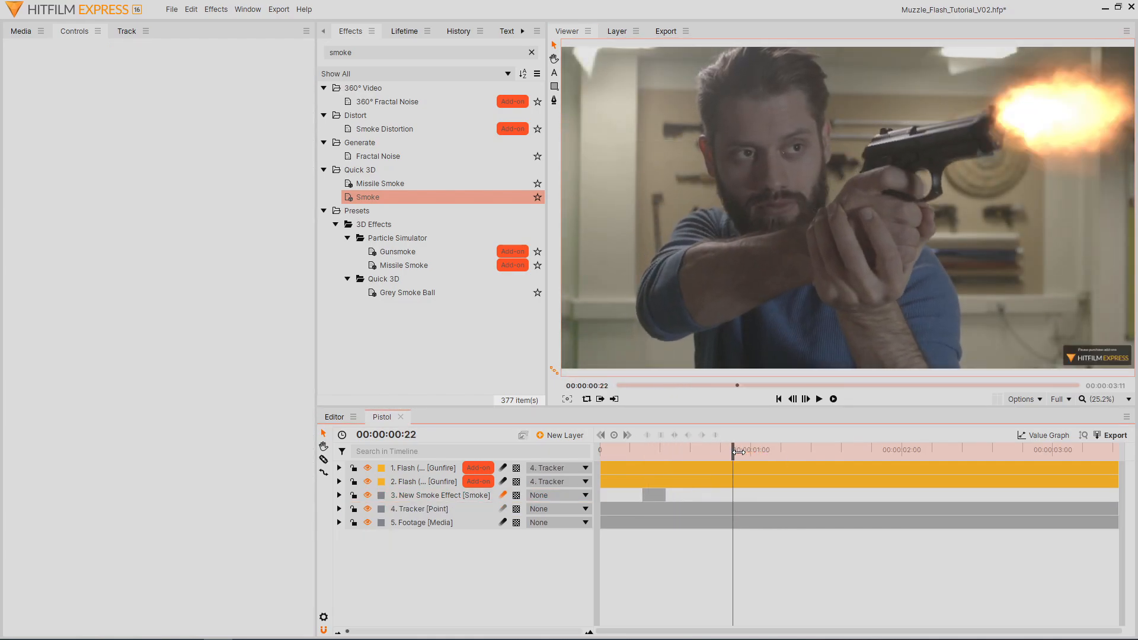
pyautogui.click(432, 494)
pyautogui.rightClick(433, 493)
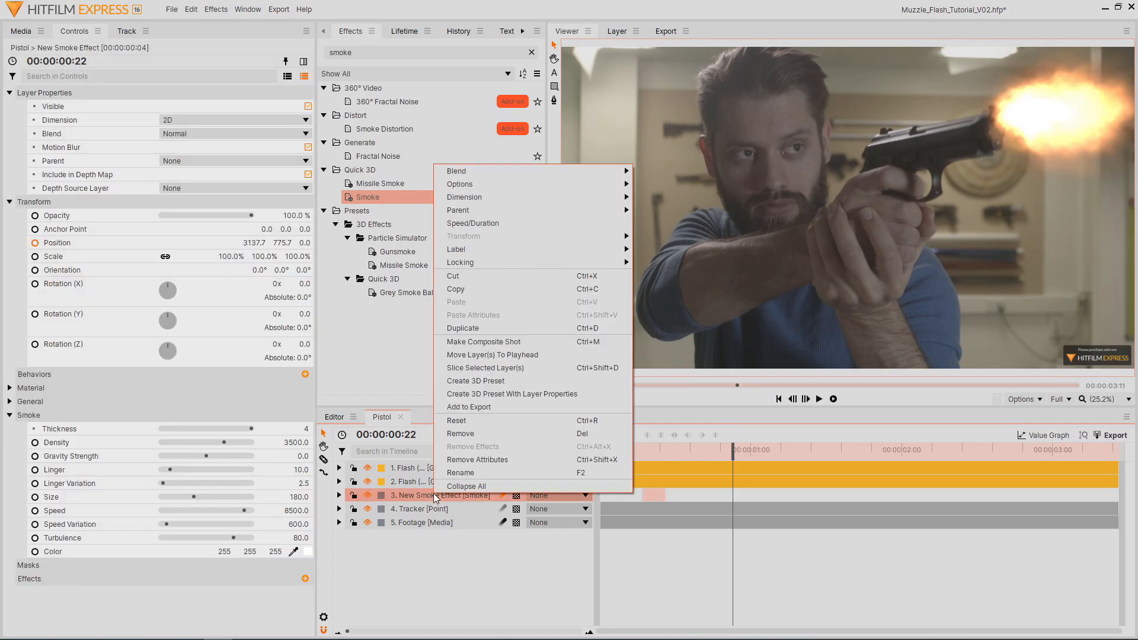
pyautogui.click(509, 328)
pyautogui.moveTo(728, 494); pyautogui.dragTo(739, 493)
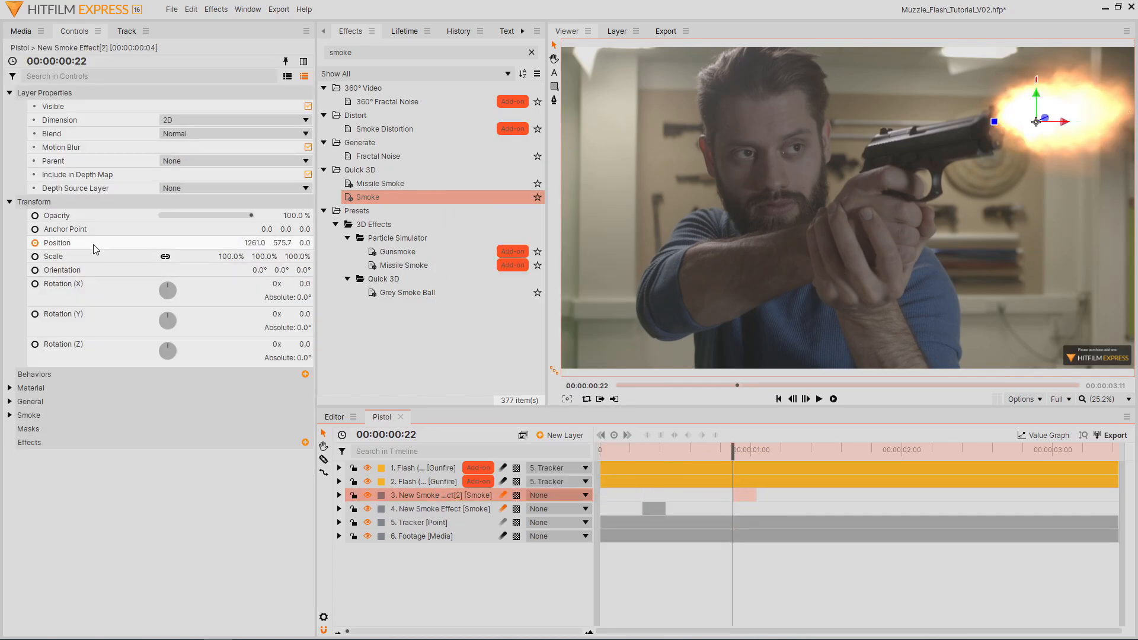
# - Adjust the second smoke's Position keyframes to match the muzzle at that shot, ending at about 3177.4, 807.5
pyautogui.click(57, 243)
pyautogui.moveTo(891, 290); pyautogui.dragTo(749, 302)
pyautogui.moveTo(989, 178); pyautogui.dragTo(995, 173)
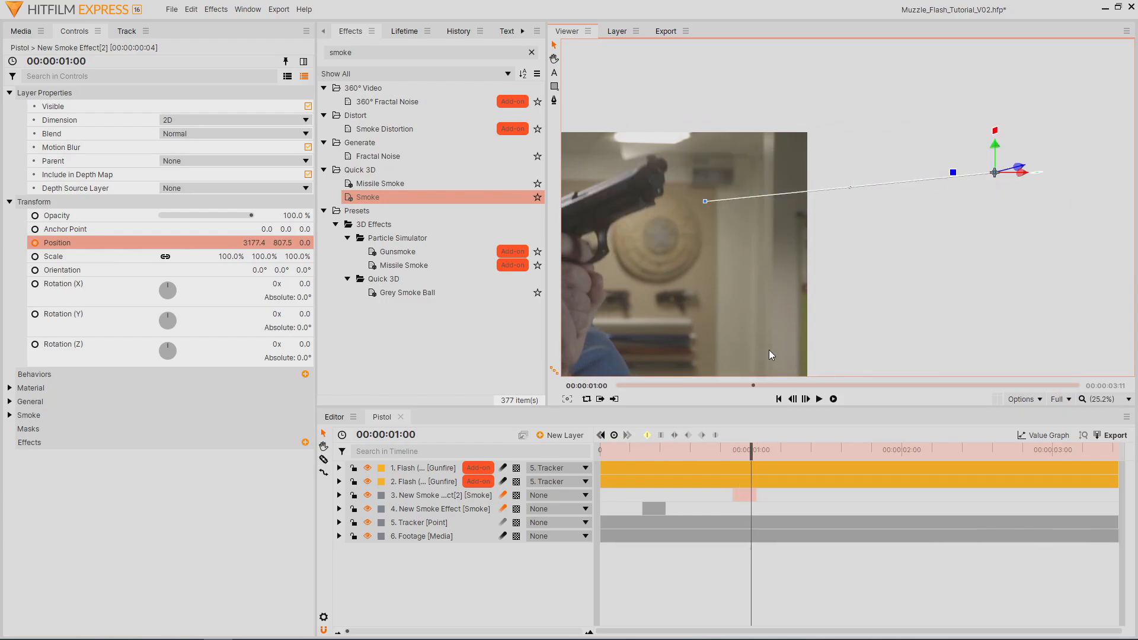
# - Duplicate the smoke for the three remaining shots, align each copy with its flash and muzzle, and play back the result
pyautogui.hotkey('ctrl', 'd')
pyautogui.moveTo(765, 450); pyautogui.dragTo(830, 450)
pyautogui.moveTo(751, 495); pyautogui.dragTo(866, 491)
pyautogui.moveTo(702, 201); pyautogui.dragTo(705, 207)
pyautogui.press('.')
pyautogui.press('.')
pyautogui.press('.')
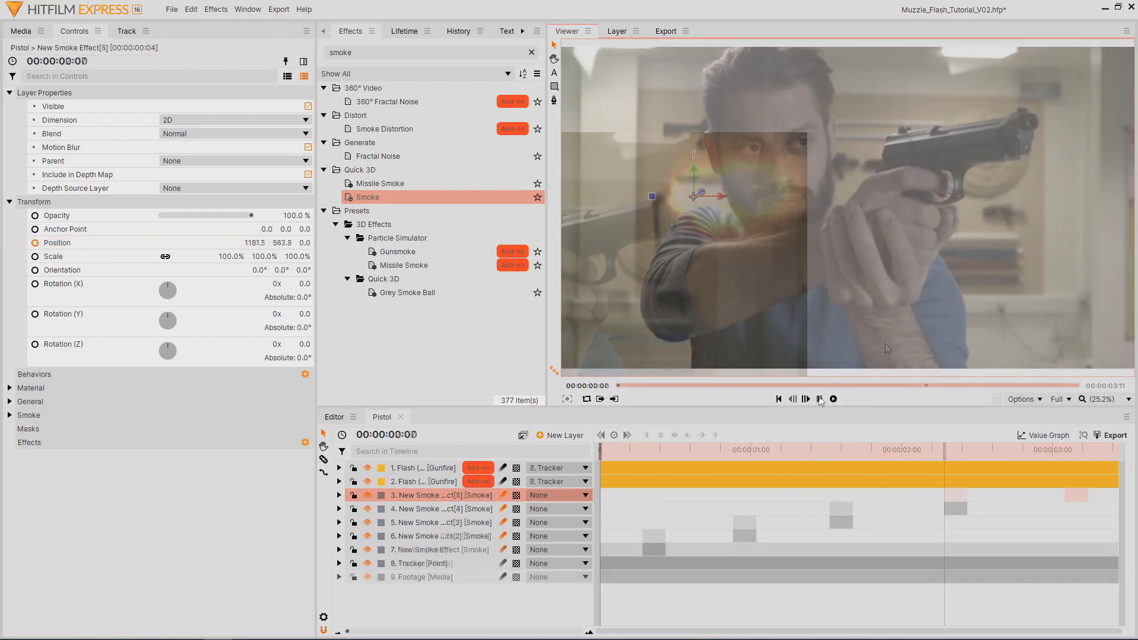
pyautogui.click(820, 399)
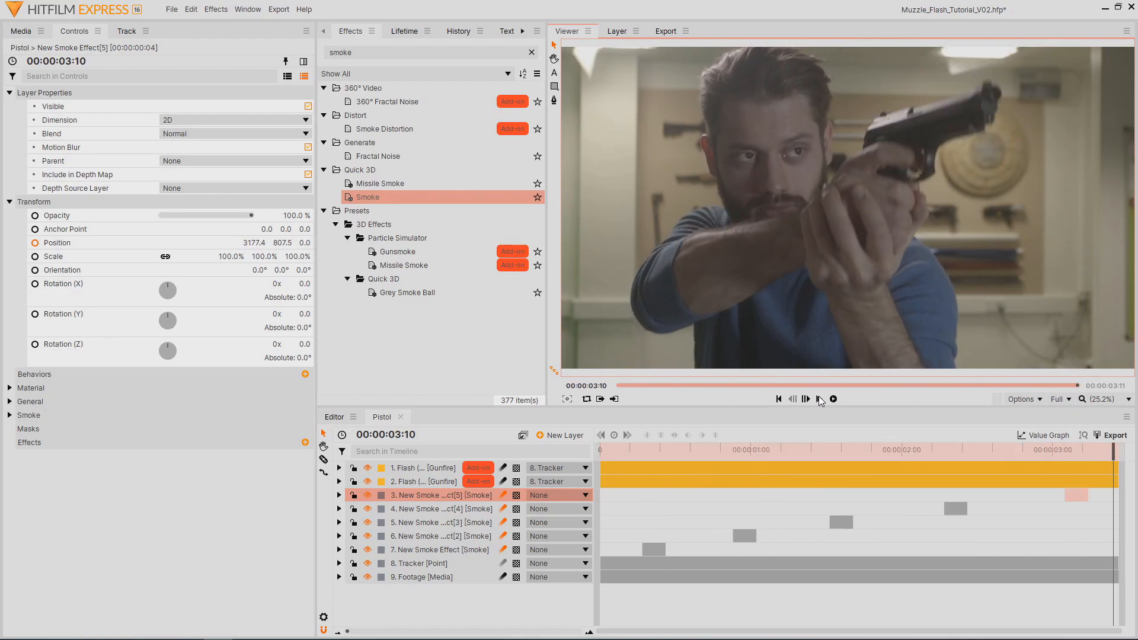
# - Hide every layer above the pistol footage at 00:00:00:07 and duplicate the footage layer
pyautogui.moveTo(638, 450); pyautogui.dragTo(642, 452)
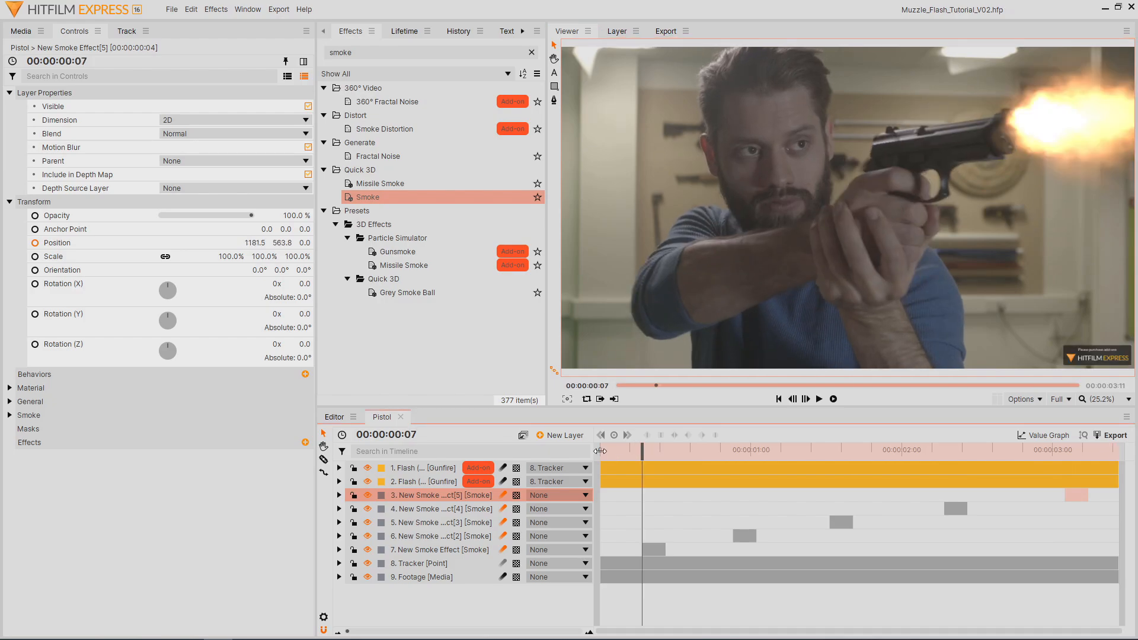
pyautogui.moveTo(370, 469); pyautogui.dragTo(368, 564)
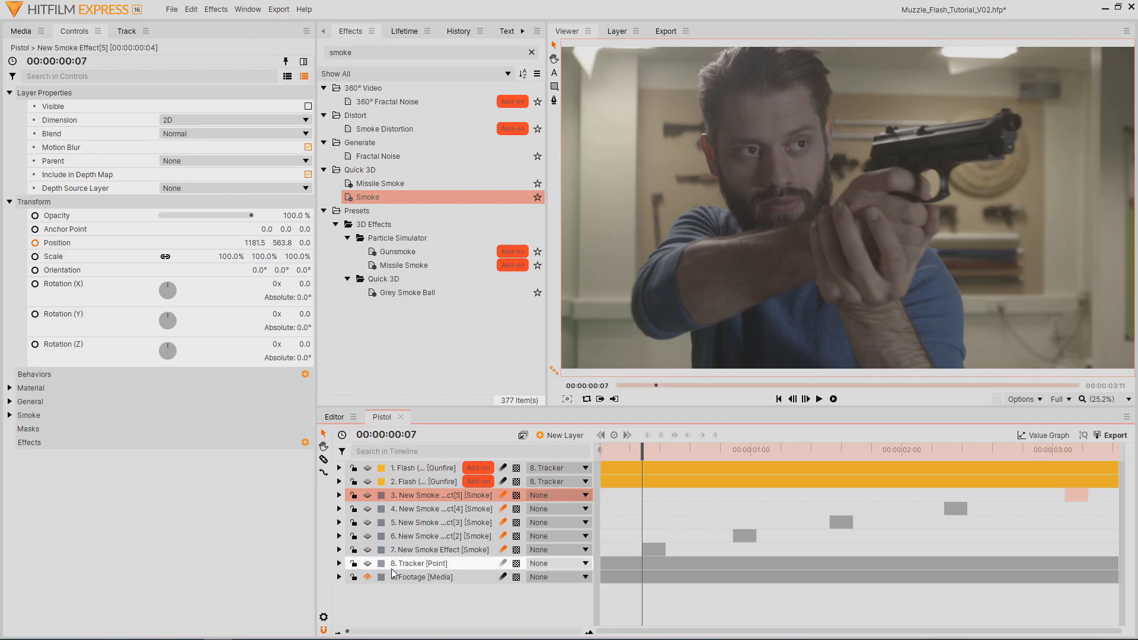
pyautogui.click(431, 578)
pyautogui.rightClick(461, 575)
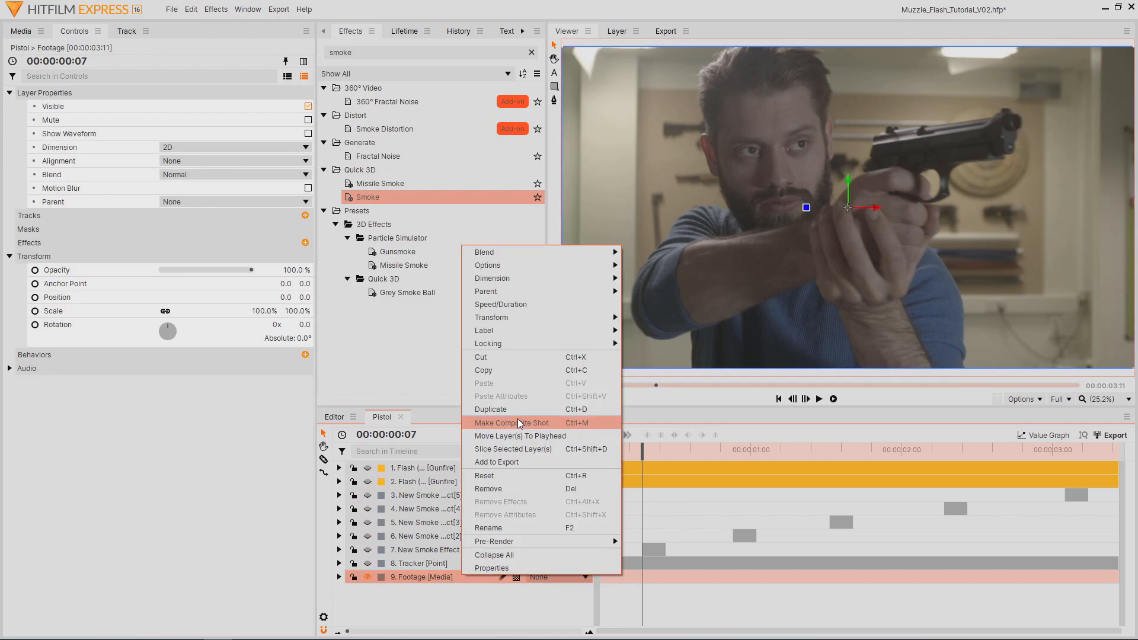
pyautogui.click(518, 410)
# - Set the duplicated footage layer's blend to Color Dodge and add the Hue Colorize effect to it
pyautogui.rightClick(466, 576)
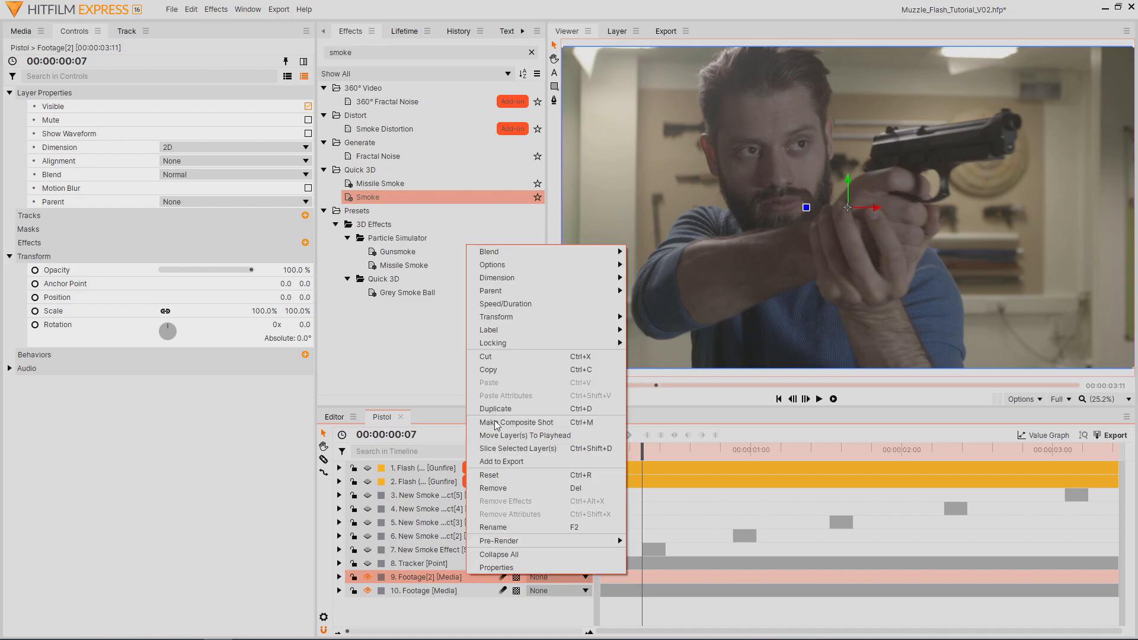
pyautogui.moveTo(558, 254)
pyautogui.click(683, 304)
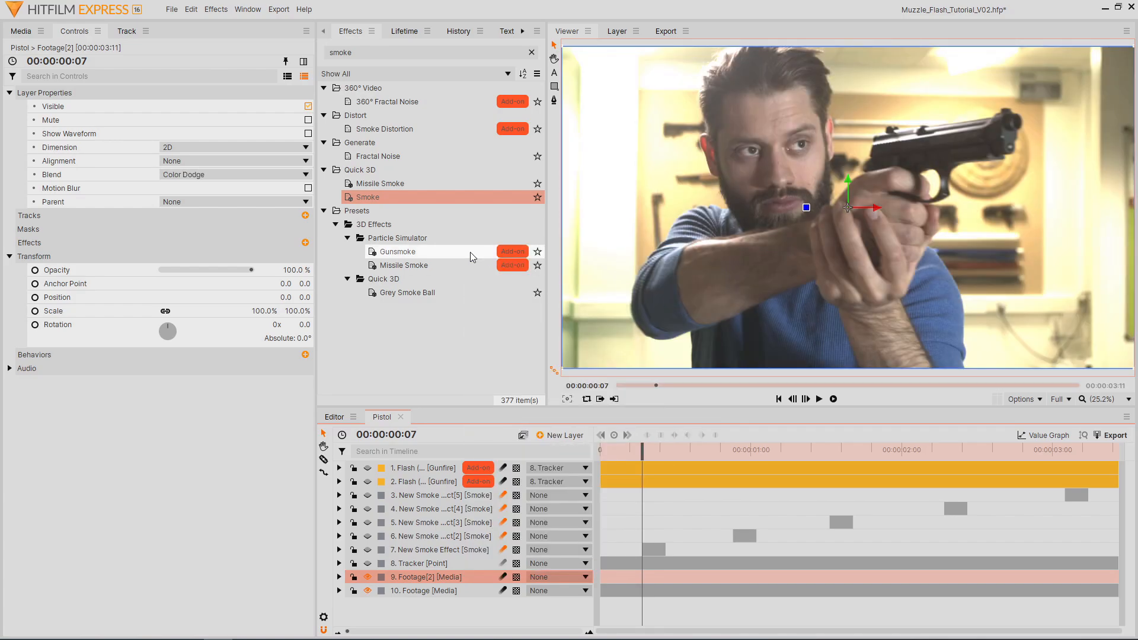
pyautogui.click(306, 243)
pyautogui.write('hue color')
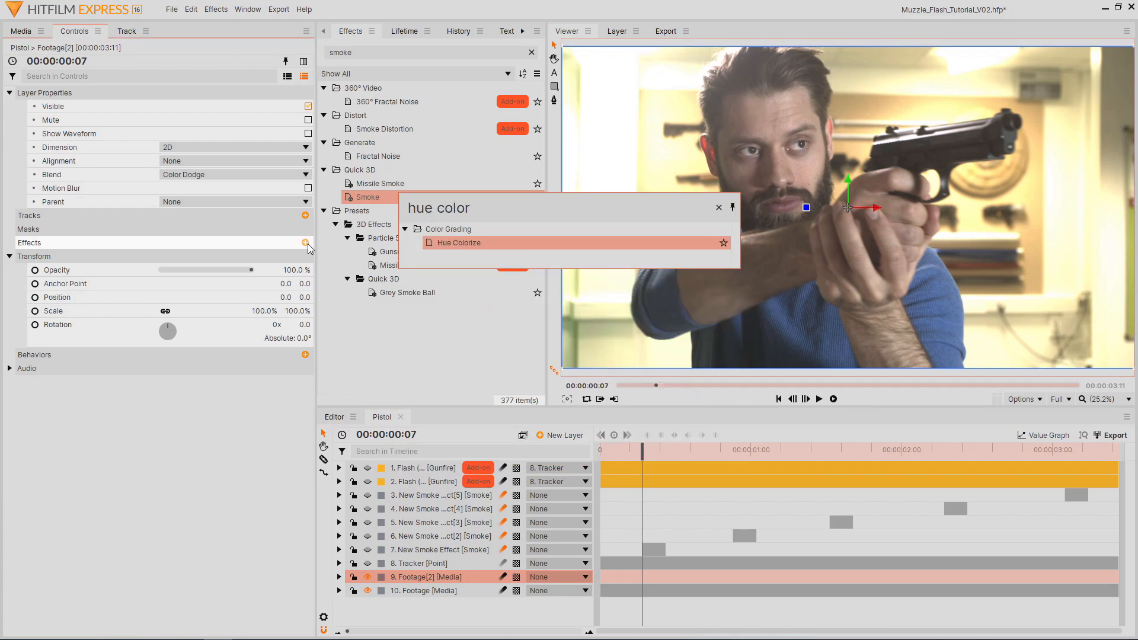
pyautogui.press('Return')
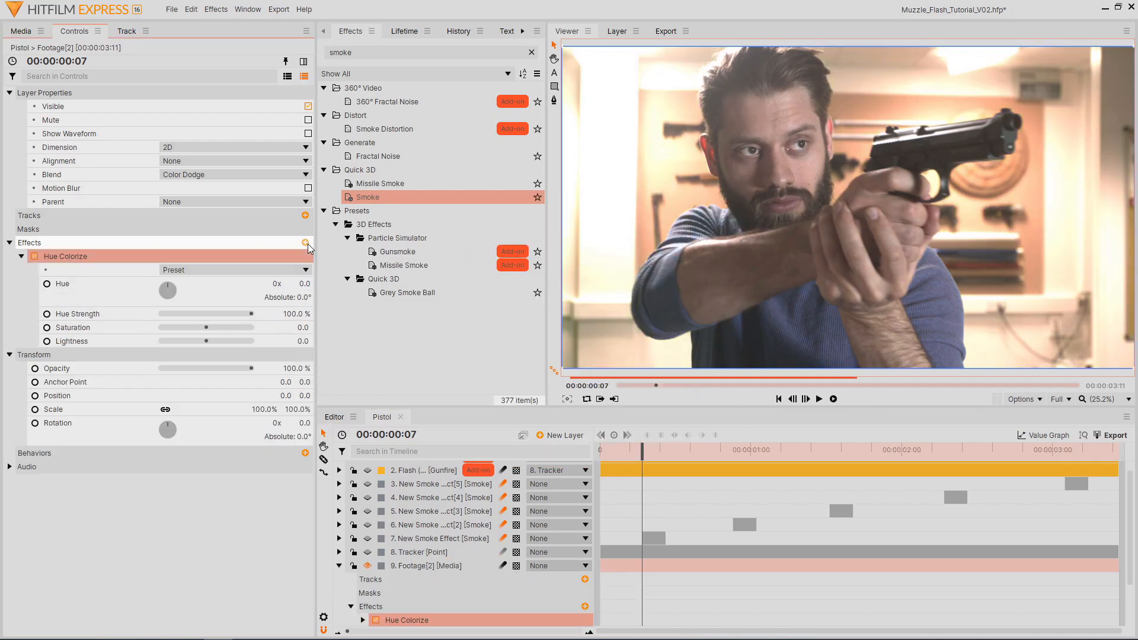
# - Set Hue Colorize to hue 30°, saturation 50 and lightness 10, and rename the layer Lighting
pyautogui.click(304, 284)
pyautogui.write('30')
pyautogui.press('Return')
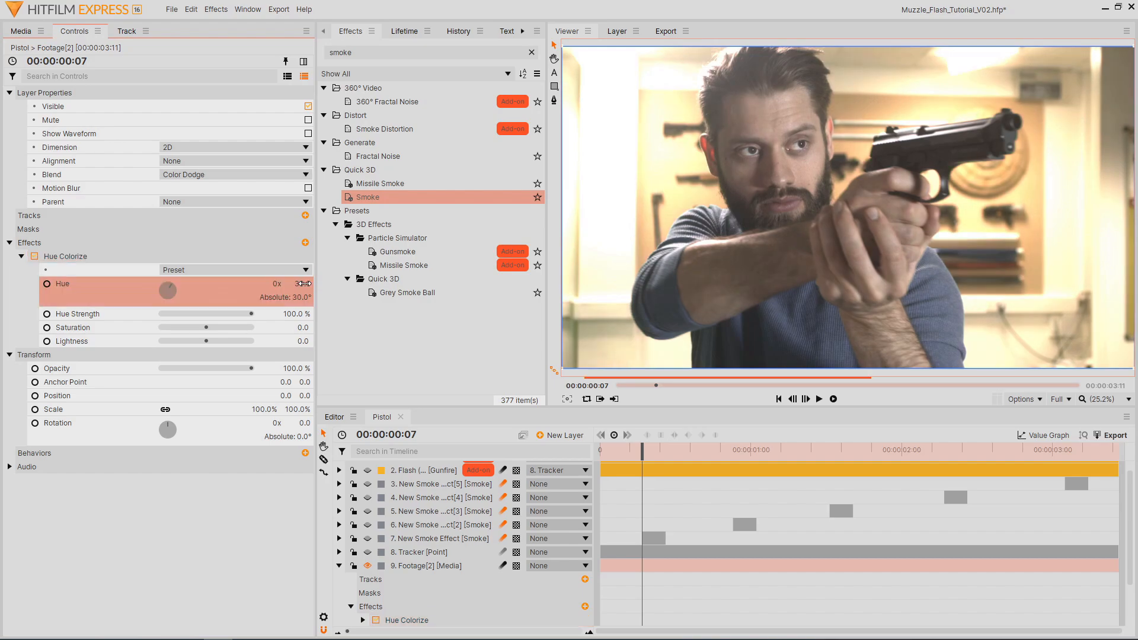
pyautogui.click(299, 328)
pyautogui.write('50')
pyautogui.press('Return')
pyautogui.click(295, 340)
pyautogui.write('10')
pyautogui.press('Return')
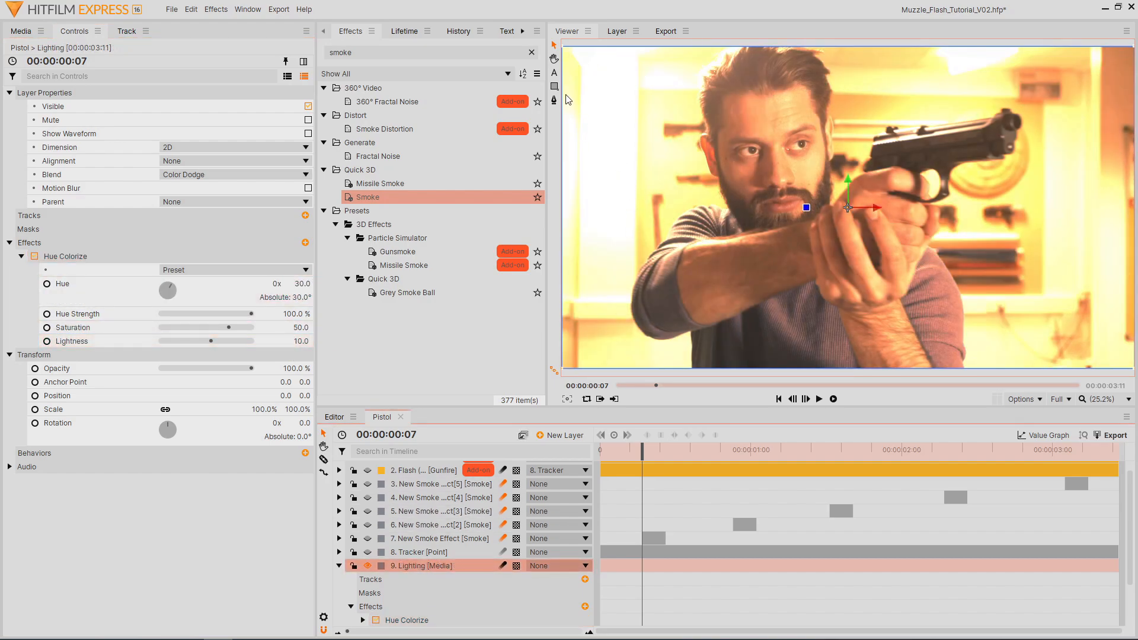
# - Draw a tall elliptical mask on the Lighting layer over the side of the face nearest the gun
pyautogui.click(554, 86)
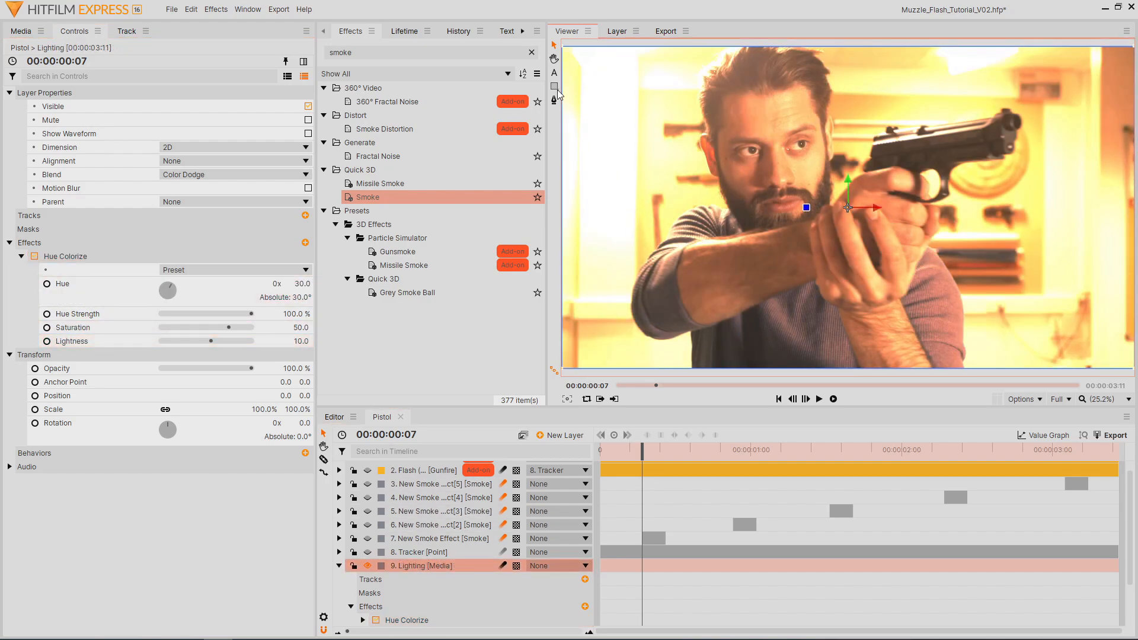
pyautogui.click(599, 126)
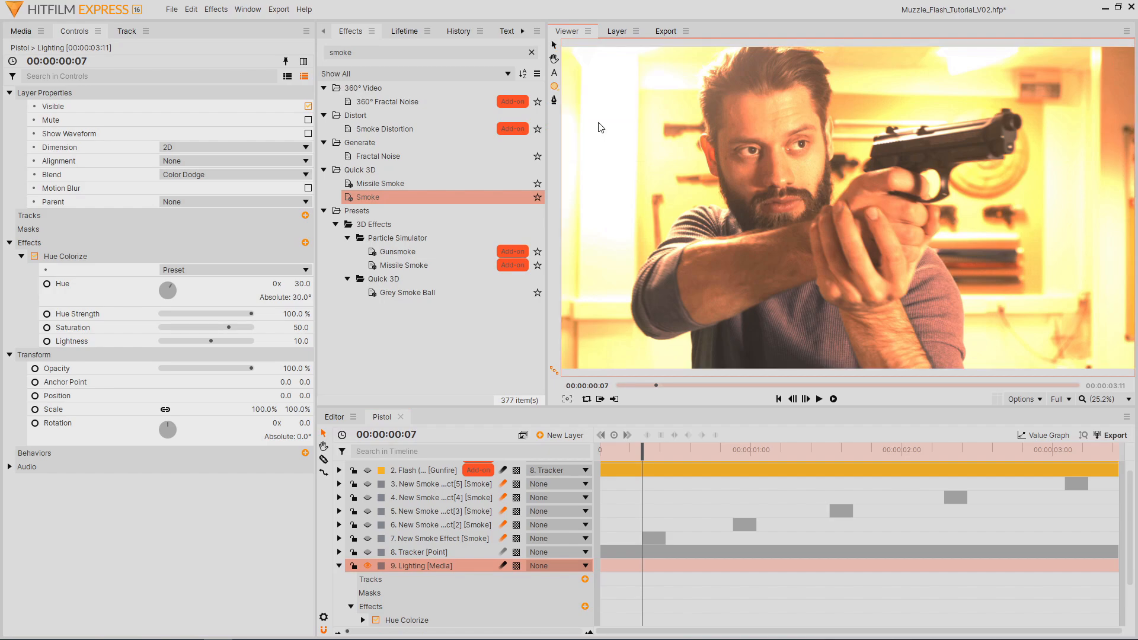
pyautogui.scroll(3, 810, 153)
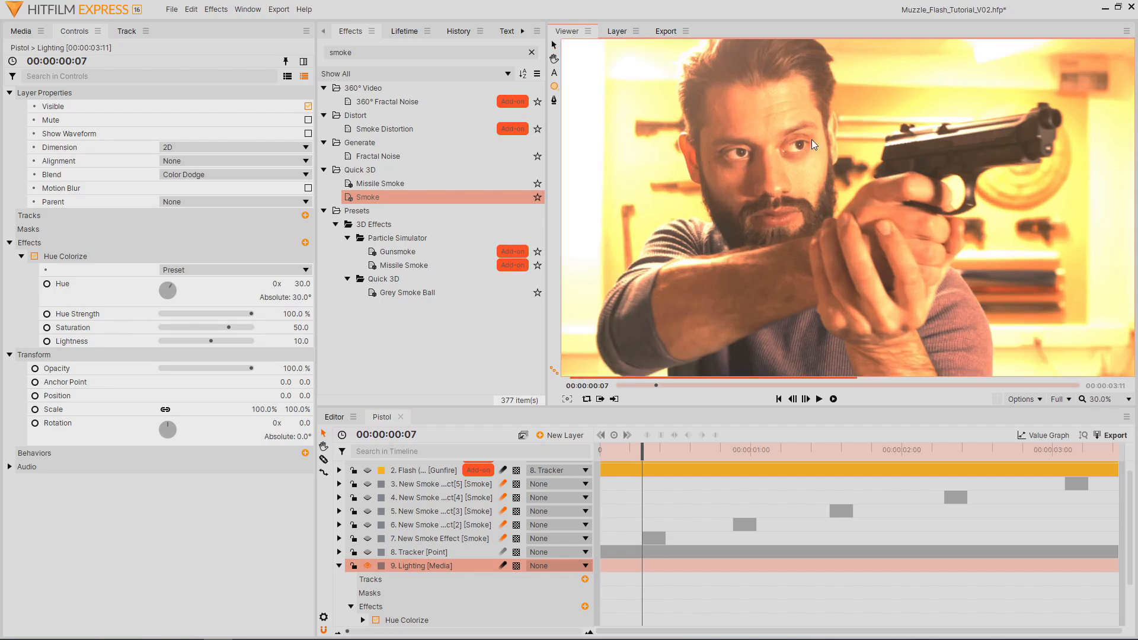
pyautogui.moveTo(741, 73); pyautogui.dragTo(812, 266)
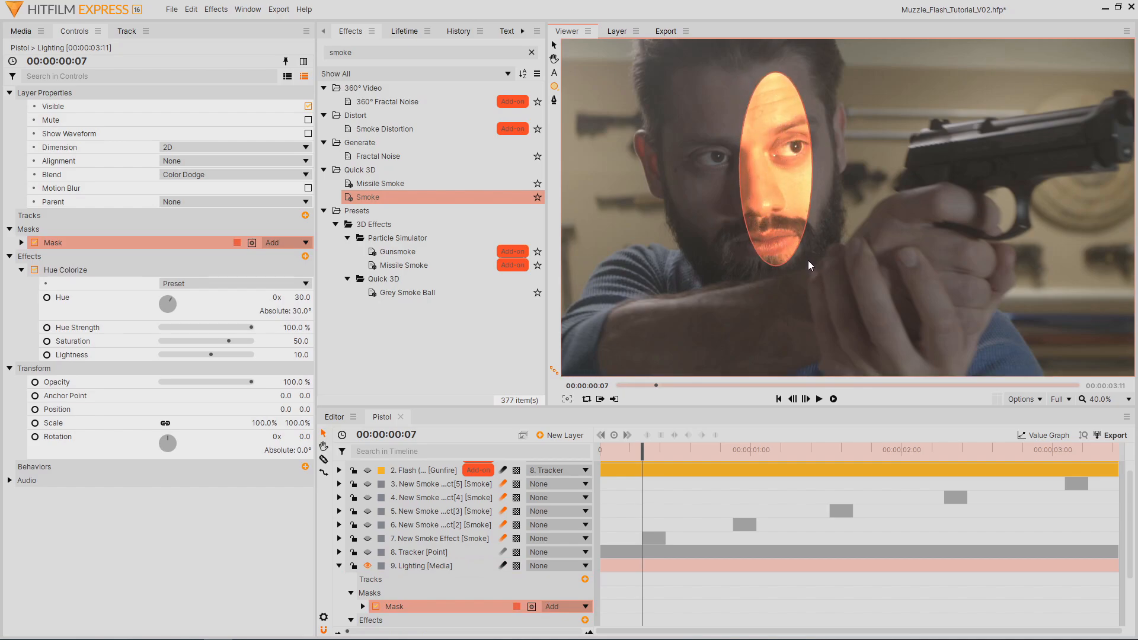
# - Feather the face mask with a strength of 300 px
pyautogui.click(22, 243)
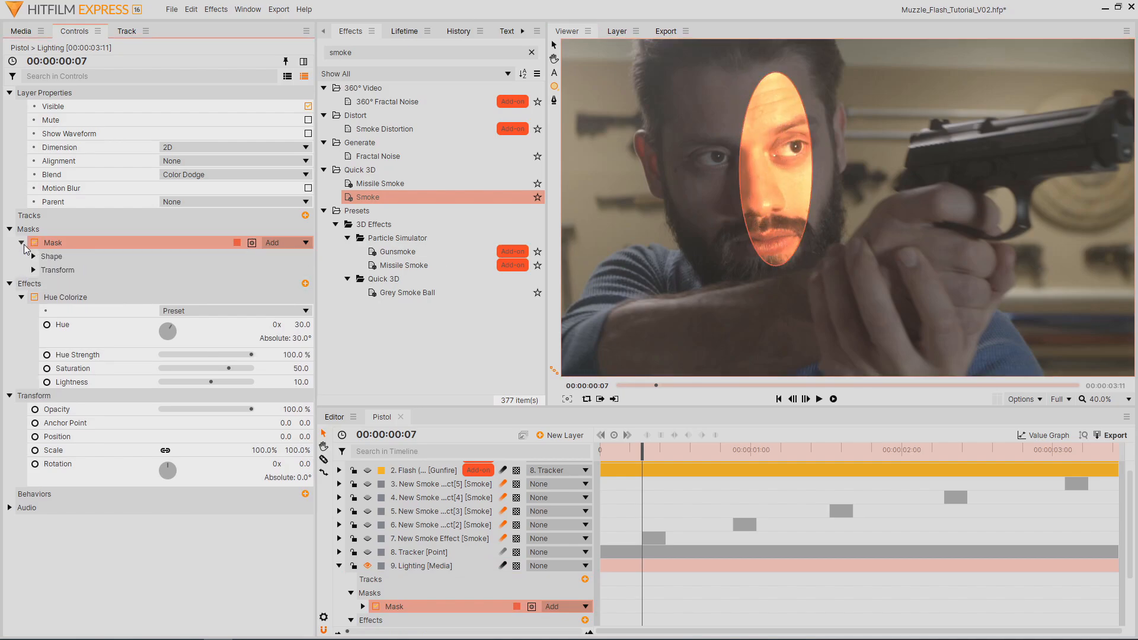
pyautogui.click(38, 257)
pyautogui.moveTo(288, 297); pyautogui.dragTo(309, 297)
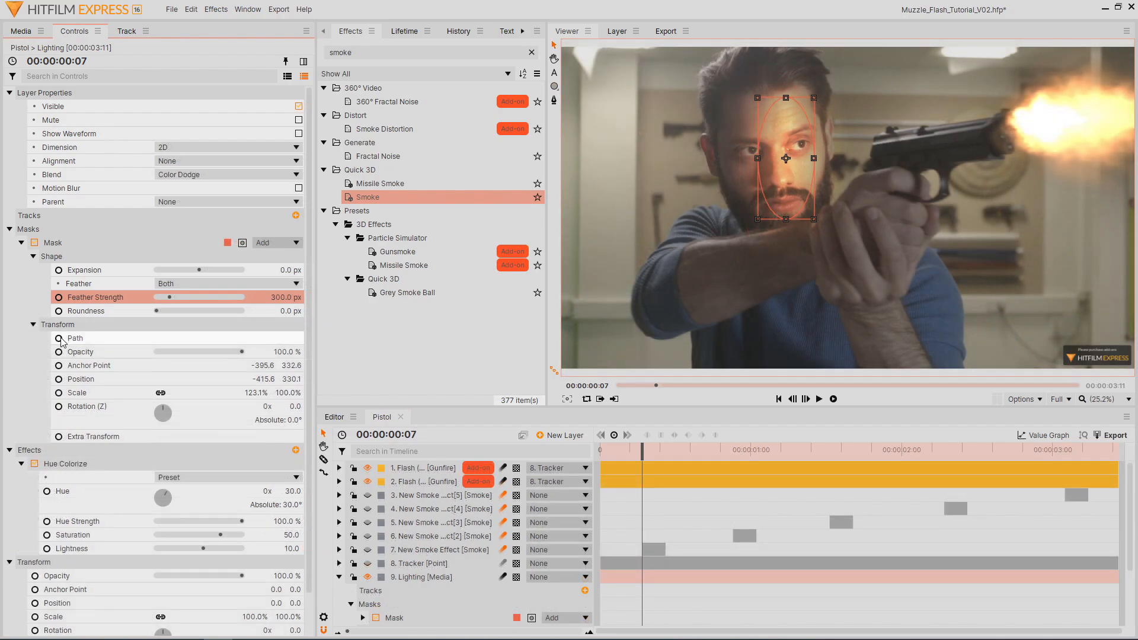
# - Enable keyframing for the face mask's path and adjust its points on the face further along the shot
pyautogui.click(61, 339)
pyautogui.click(555, 101)
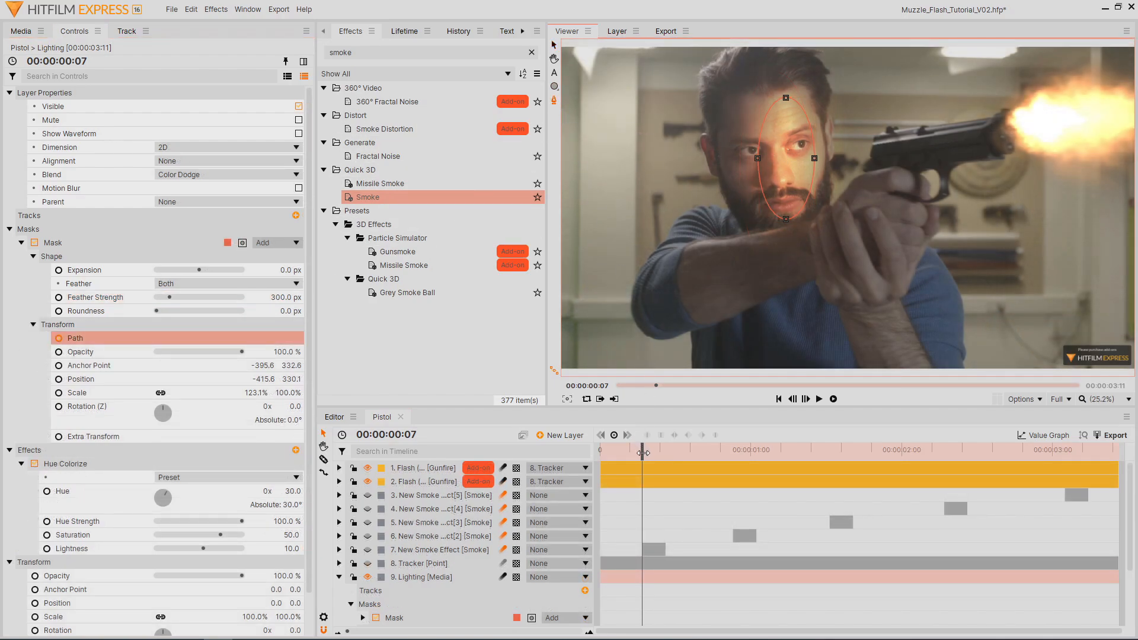
pyautogui.moveTo(643, 453); pyautogui.dragTo(834, 453)
pyautogui.click(764, 148)
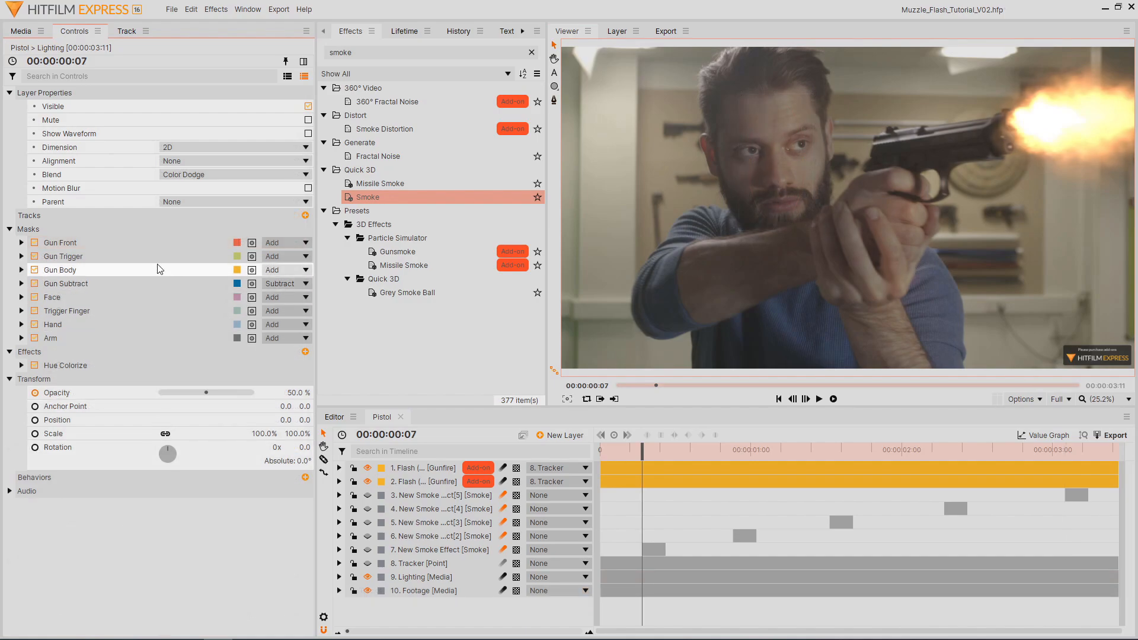
# - Examine the Gun Trigger, Gun Body and Gun Subtract masks, including the subtract mask's shape and feather settings
pyautogui.click(154, 256)
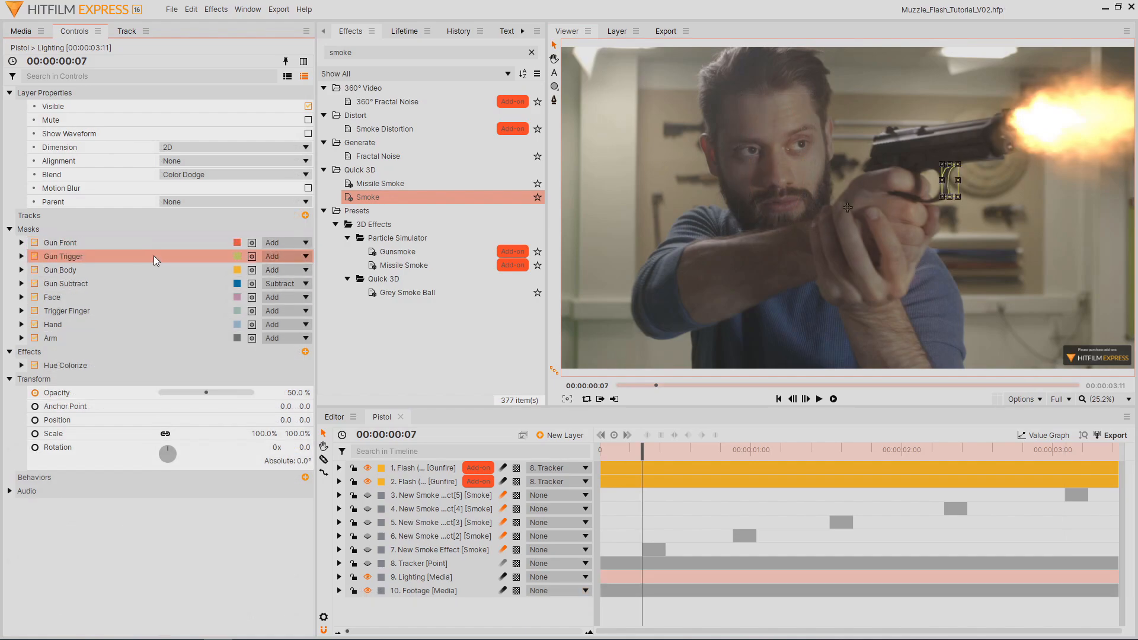
pyautogui.click(151, 266)
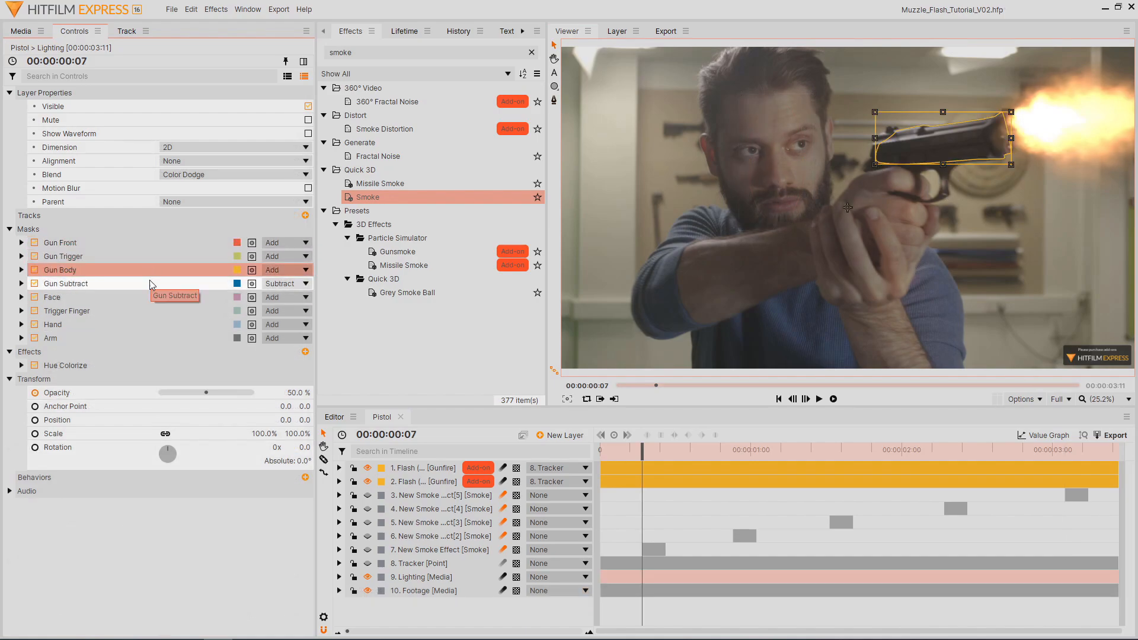
pyautogui.click(150, 284)
pyautogui.scroll(4, 999, 157)
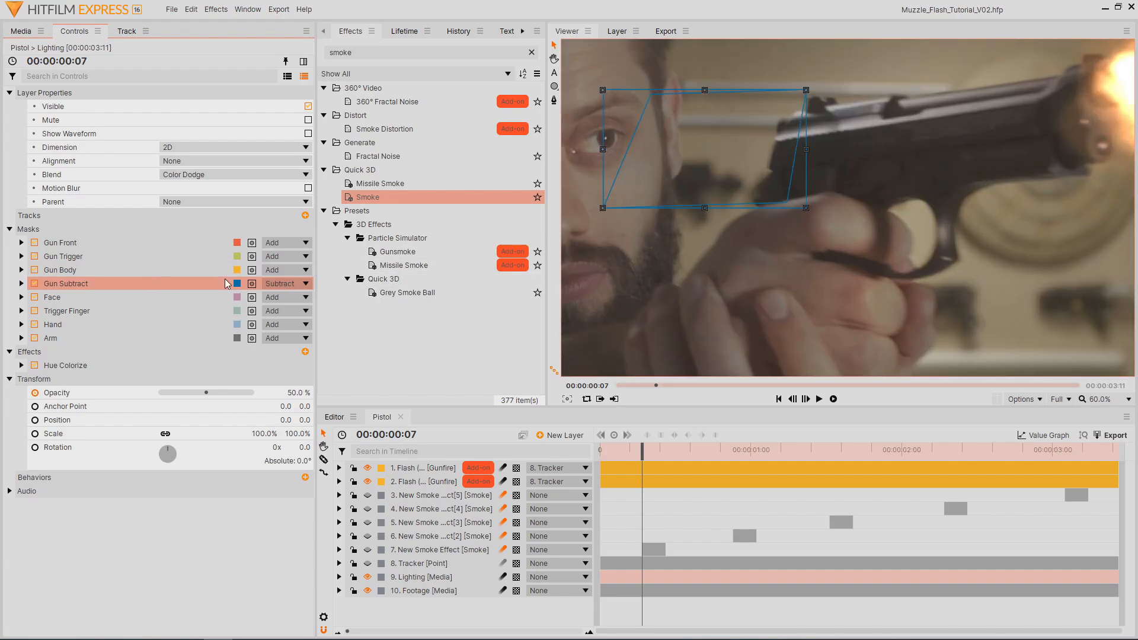
pyautogui.click(34, 284)
pyautogui.click(21, 283)
pyautogui.click(33, 297)
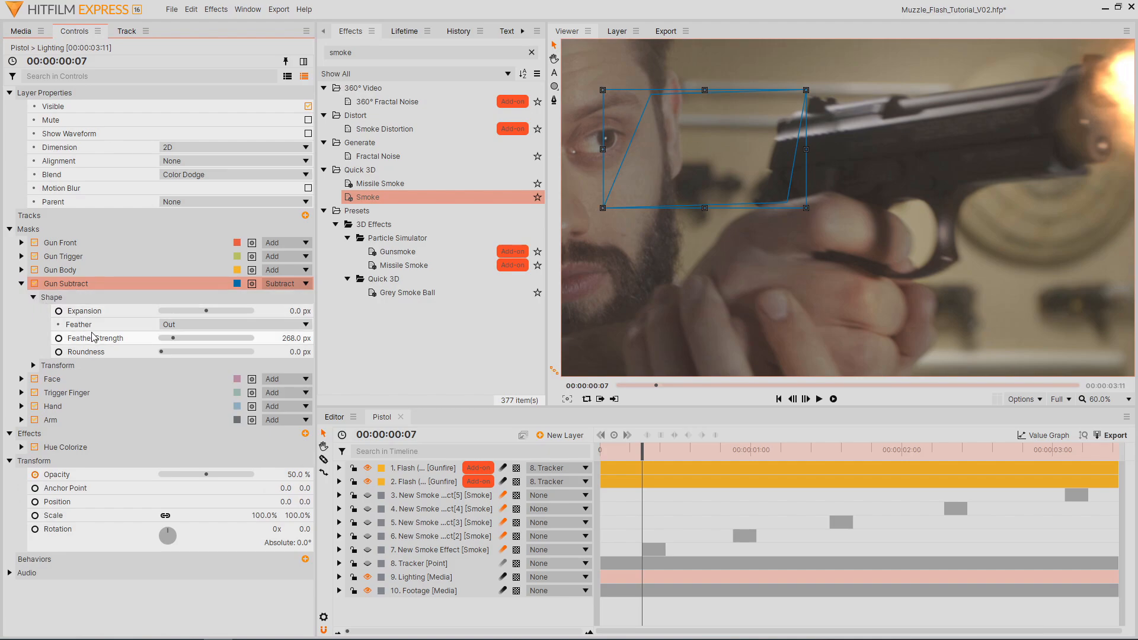
pyautogui.click(21, 283)
# - Examine the Face, Trigger Finger, Hand and Arm masks over the footage
pyautogui.click(64, 297)
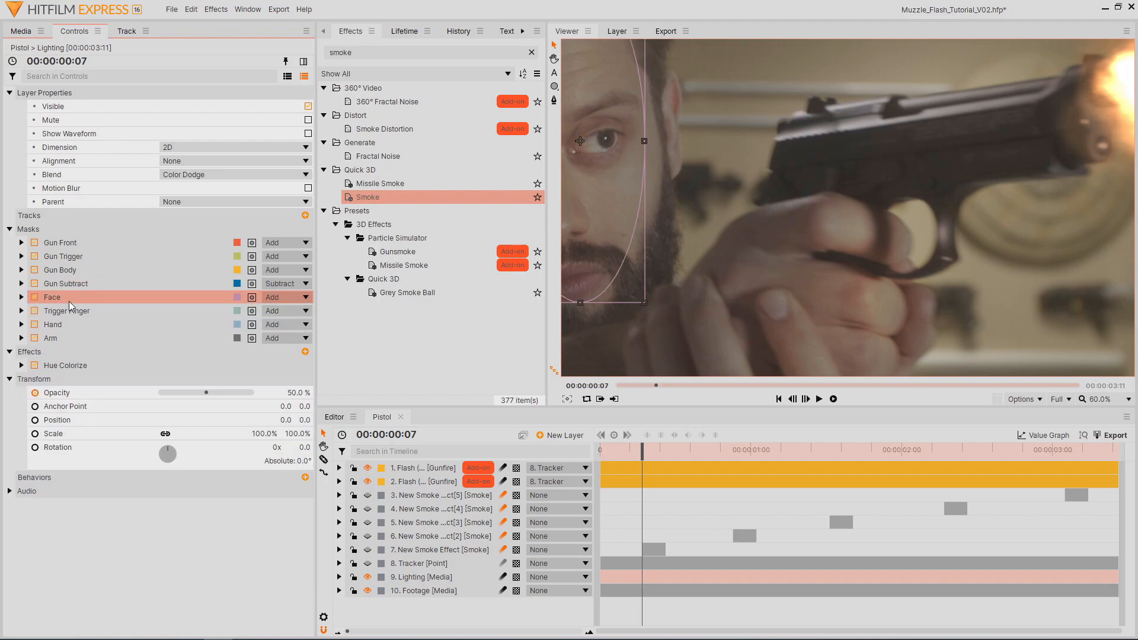
pyautogui.scroll(-2, 684, 211)
pyautogui.scroll(-2, 684, 206)
pyautogui.click(119, 310)
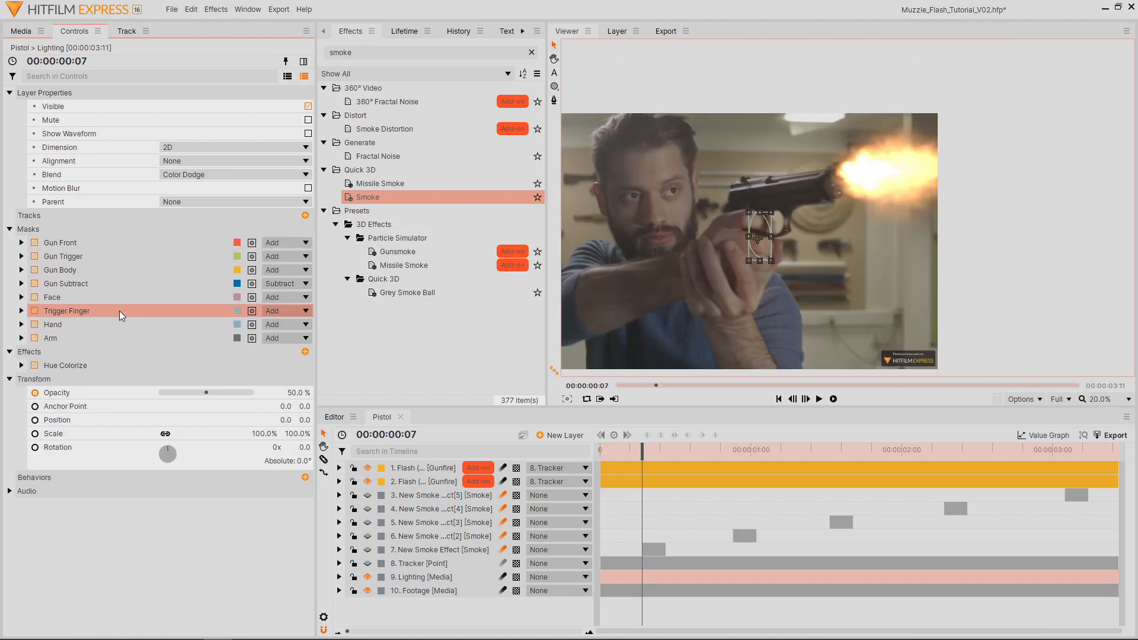
pyautogui.click(110, 323)
pyautogui.click(107, 336)
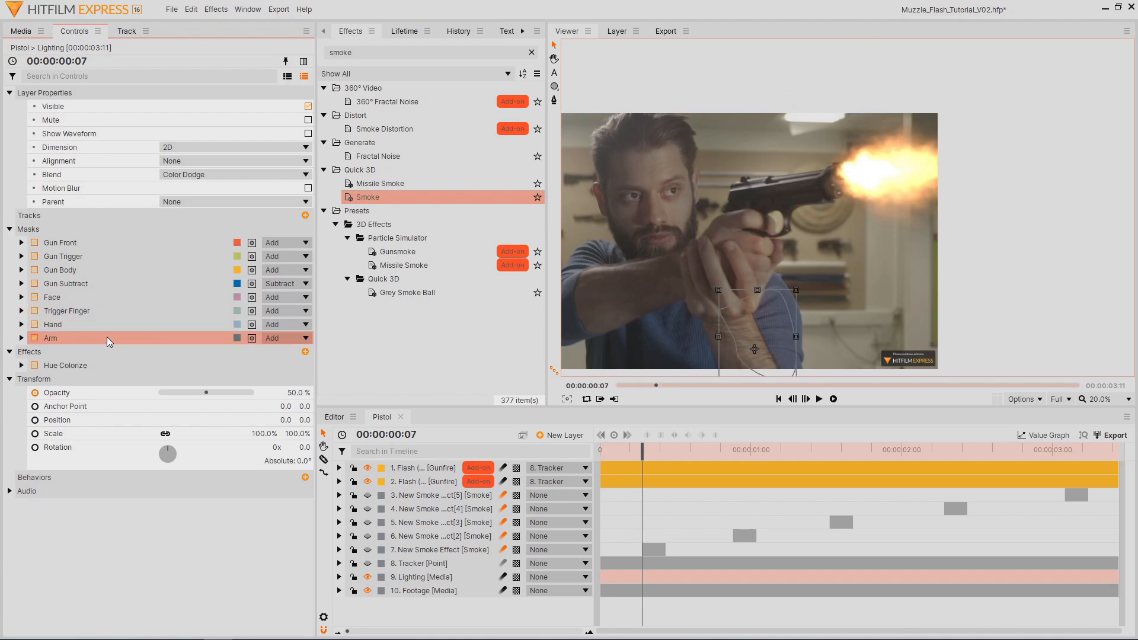
# - Play back the Lighting layer's keyframed opacity across the shot and return to the flash at 00:00:00:07
pyautogui.click(63, 393)
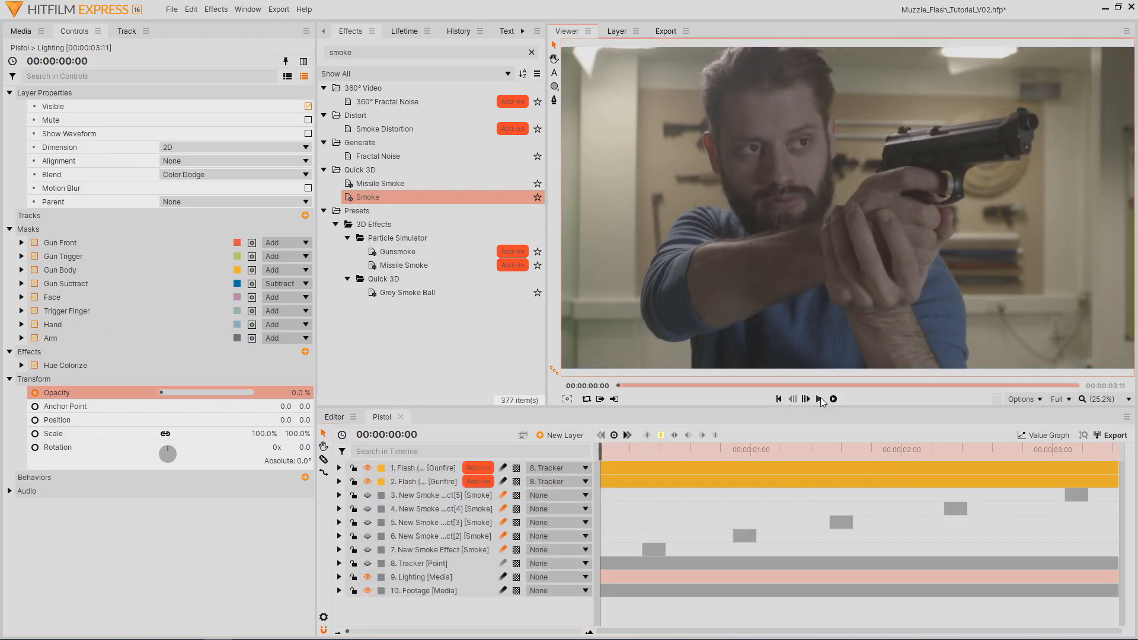
pyautogui.click(820, 398)
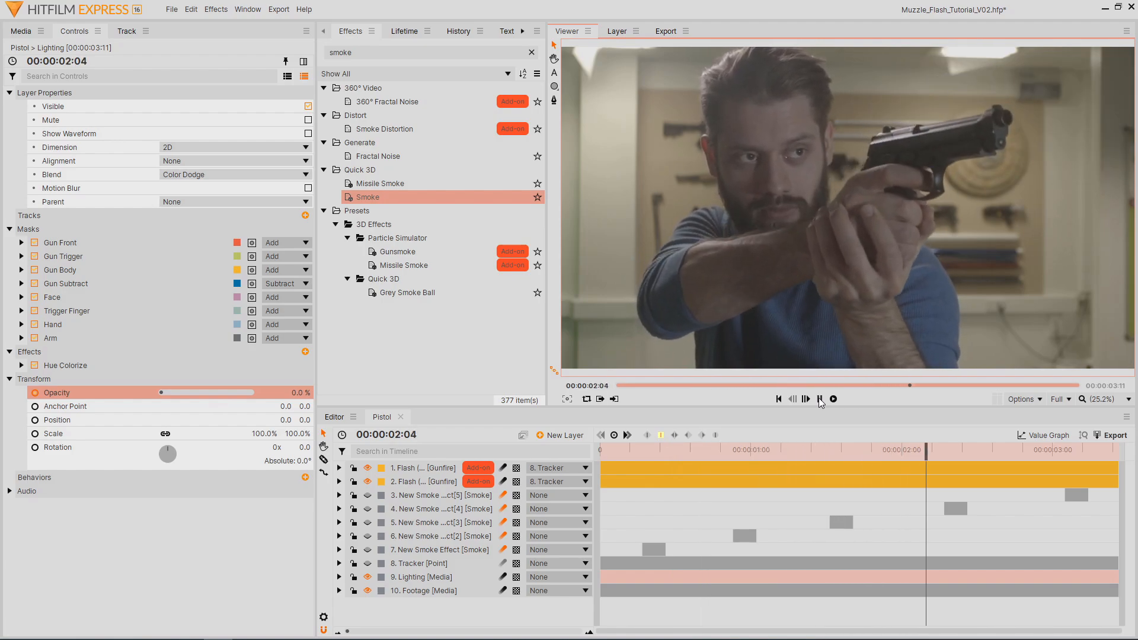
pyautogui.click(642, 454)
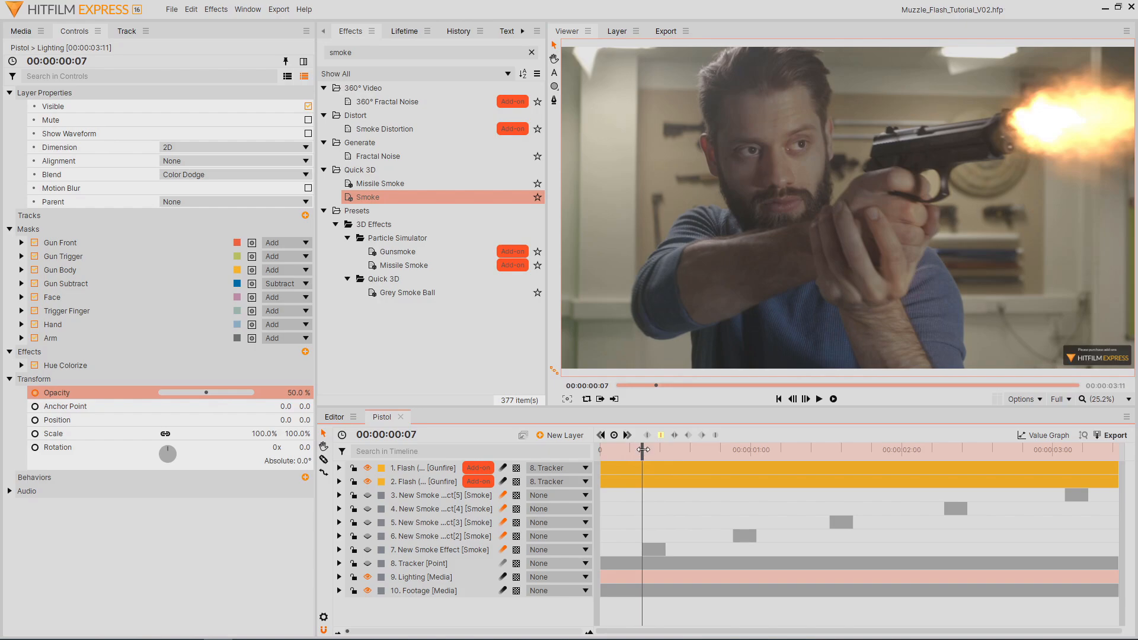
# - Create a black 3840 x 2160 plane named New Plane 1 and apply the Fractal Noise effect to it
pyautogui.click(568, 439)
pyautogui.click(567, 448)
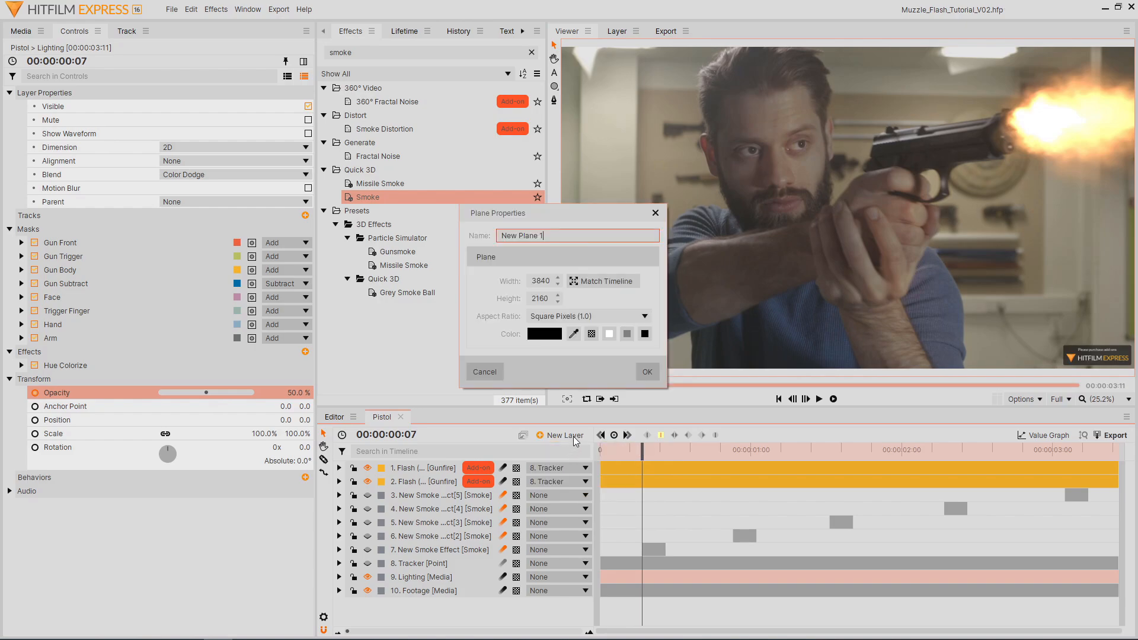
pyautogui.click(646, 371)
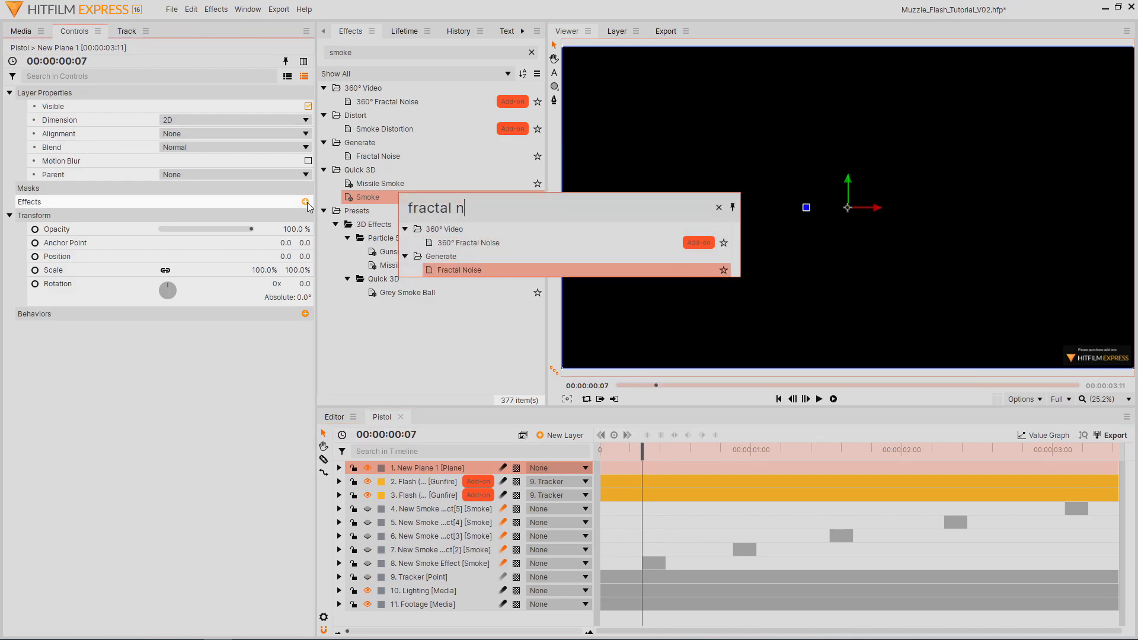
pyautogui.press('Return')
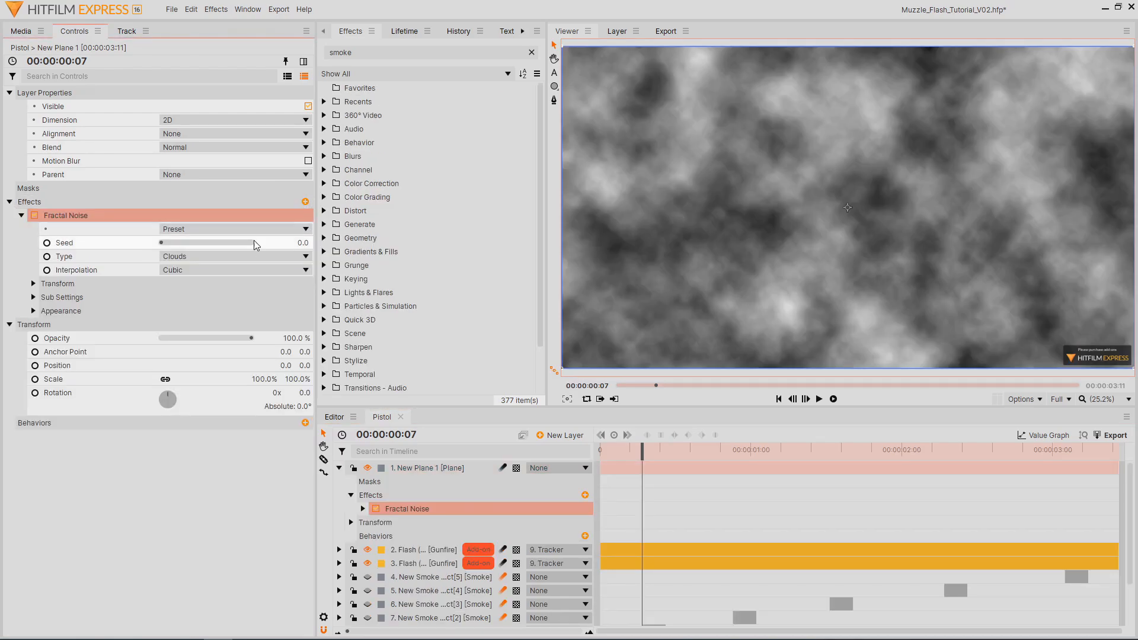
# - Set the fractal noise type to Smoke and its scale to 60 px
pyautogui.click(246, 256)
pyautogui.click(197, 430)
pyautogui.click(33, 284)
pyautogui.click(278, 341)
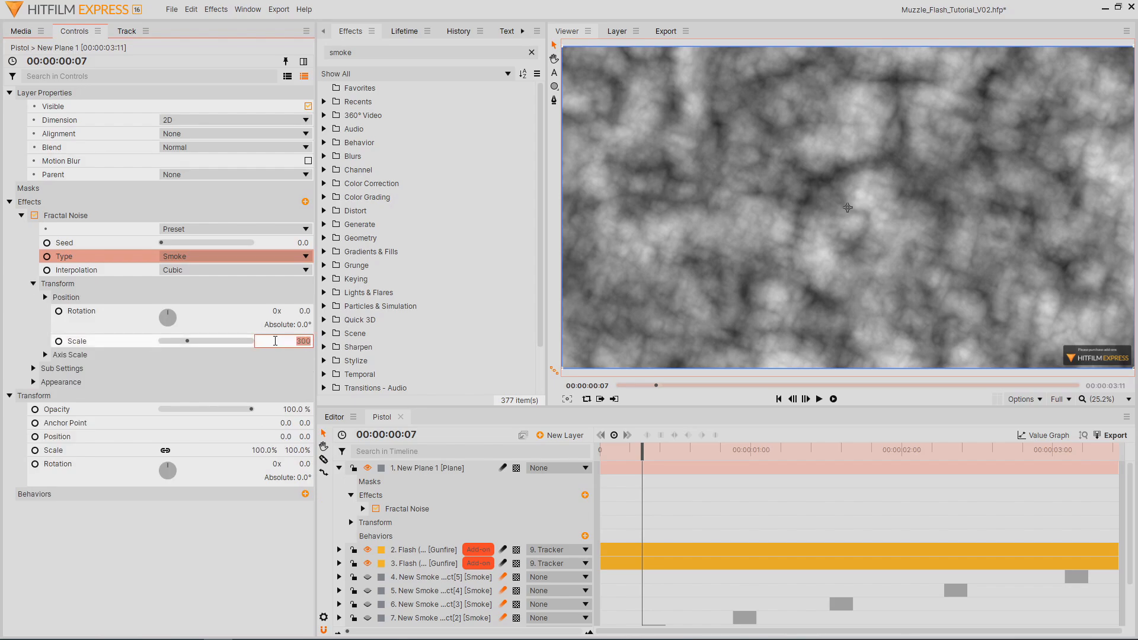
pyautogui.write('60')
pyautogui.press('Return')
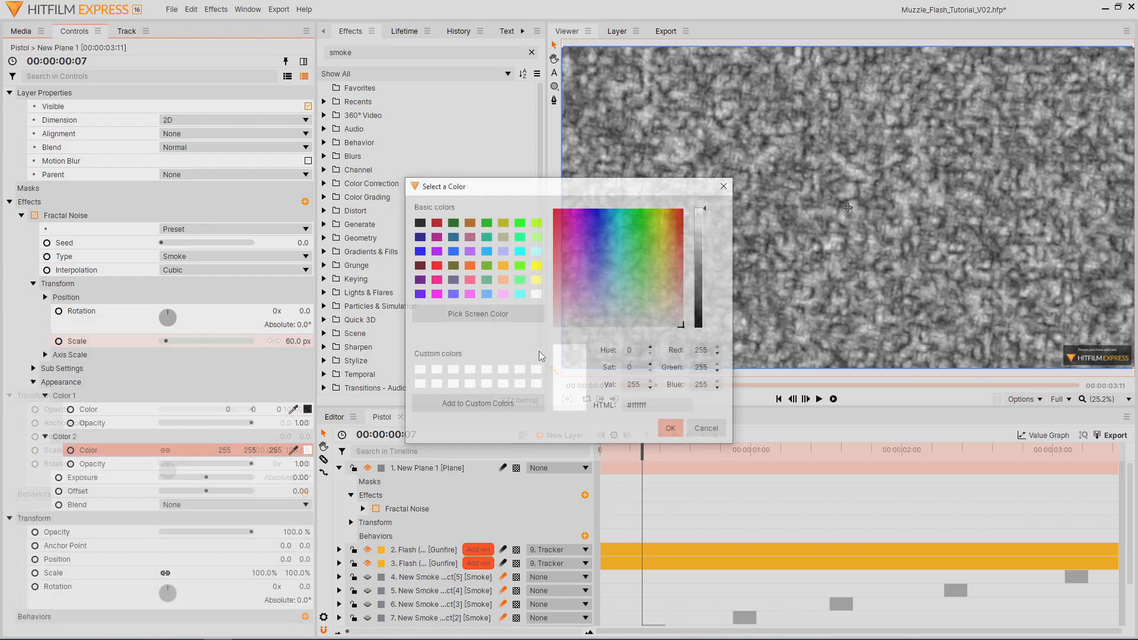
# - Set the fractal noise's Color 2 to black and Color 1 to orange with RGB 255, 183, 57
pyautogui.click(421, 222)
pyautogui.click(670, 429)
pyautogui.click(308, 410)
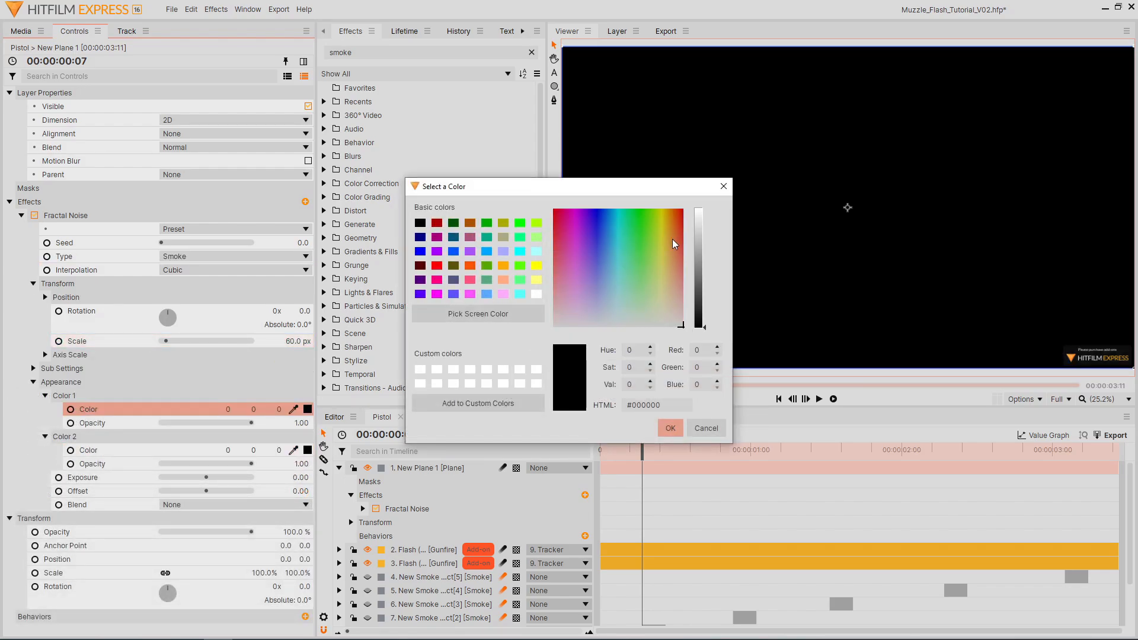
pyautogui.click(700, 210)
pyautogui.click(668, 234)
pyautogui.click(670, 428)
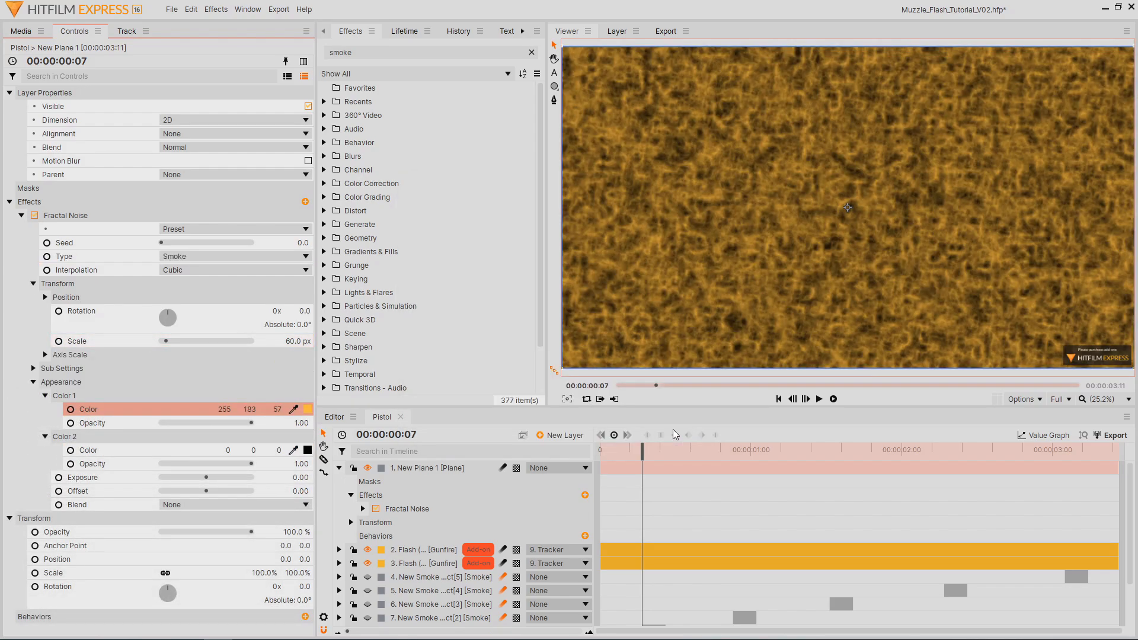
# - Set the fractal noise plane's blend mode to Add
pyautogui.rightClick(453, 468)
pyautogui.moveTo(586, 154)
pyautogui.click(661, 171)
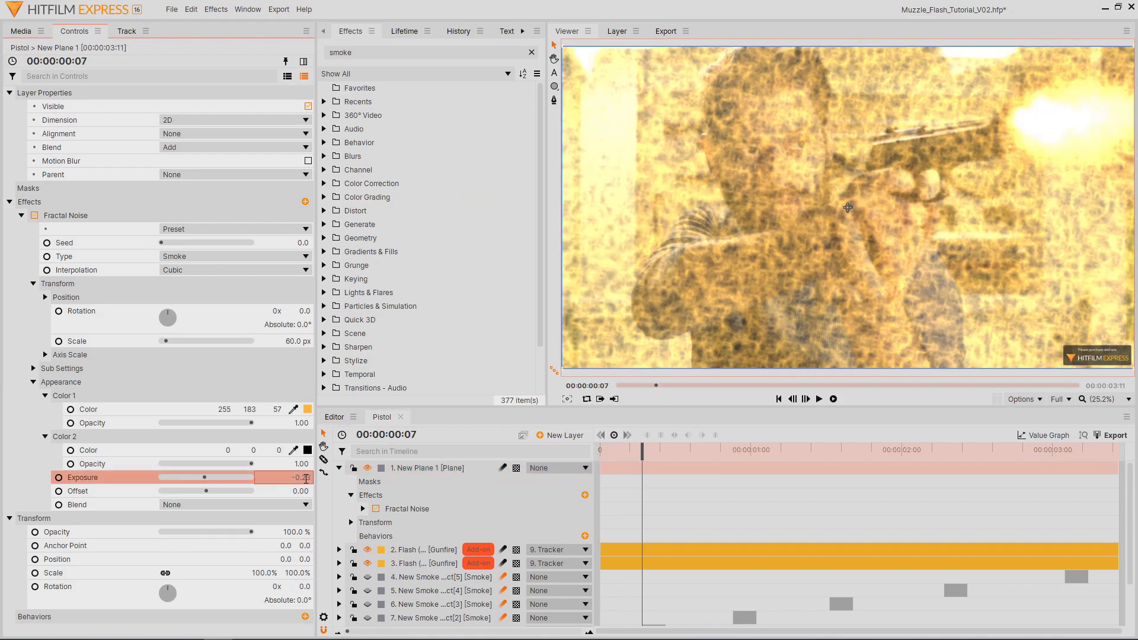
# - Set the fractal noise's exposure to -1.00 and offset to 0.74, then move the noise plane over the actor's gun-side eye
pyautogui.moveTo(306, 478); pyautogui.dragTo(304, 491)
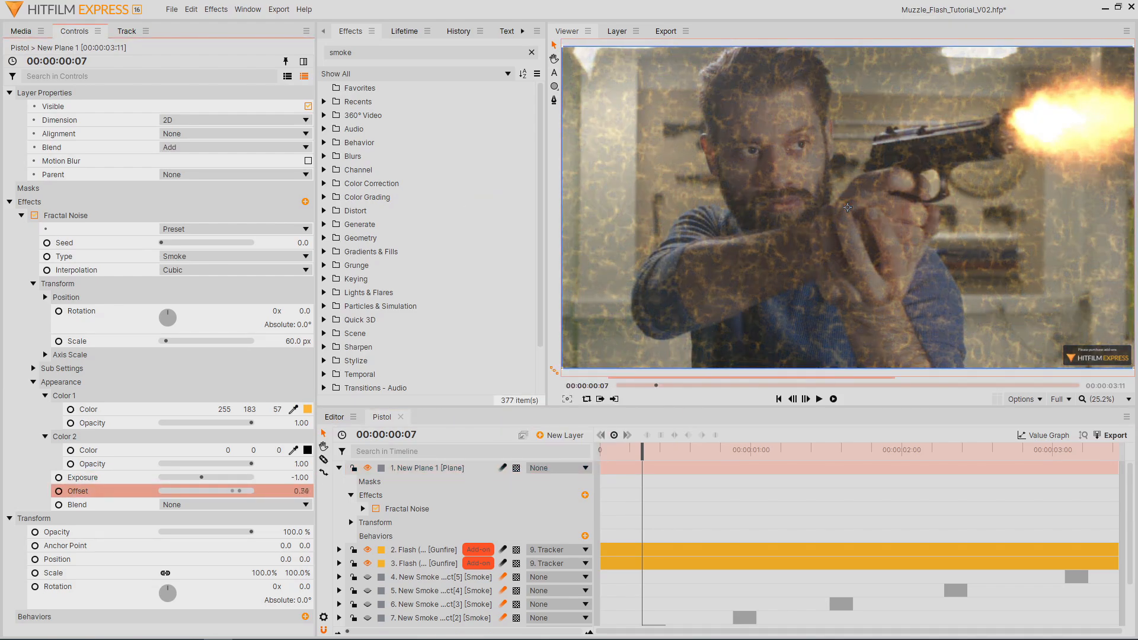
pyautogui.click(424, 472)
pyautogui.scroll(2, 838, 173)
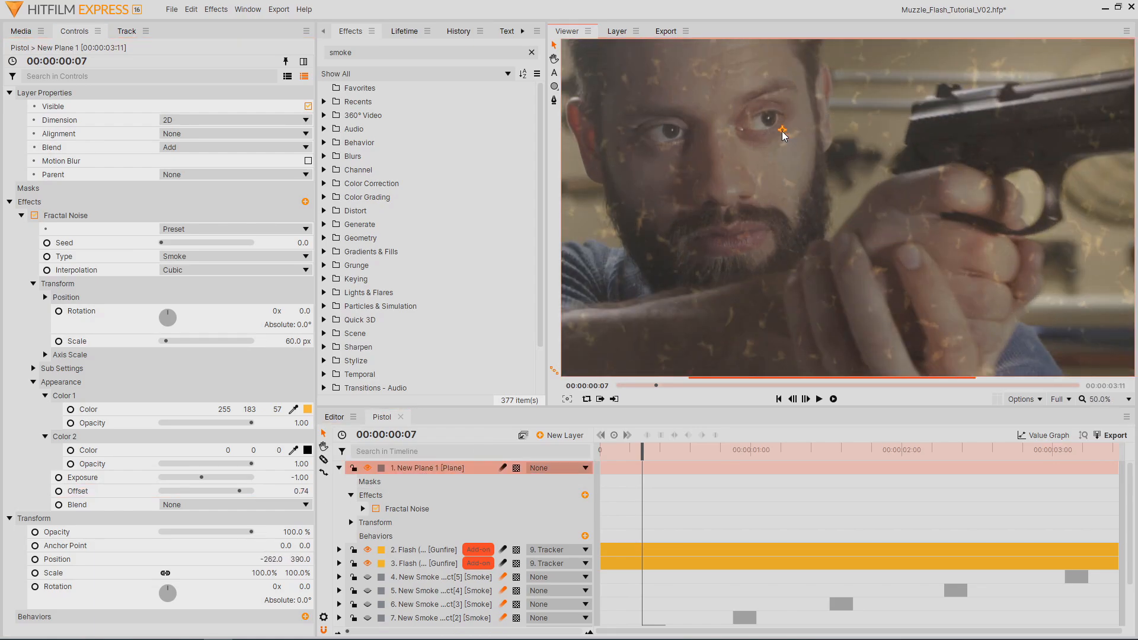
# - Draw a small mask around the iris of the gun-side eye on the noise plane, with 5 px feather strength
pyautogui.scroll(1, 773, 120)
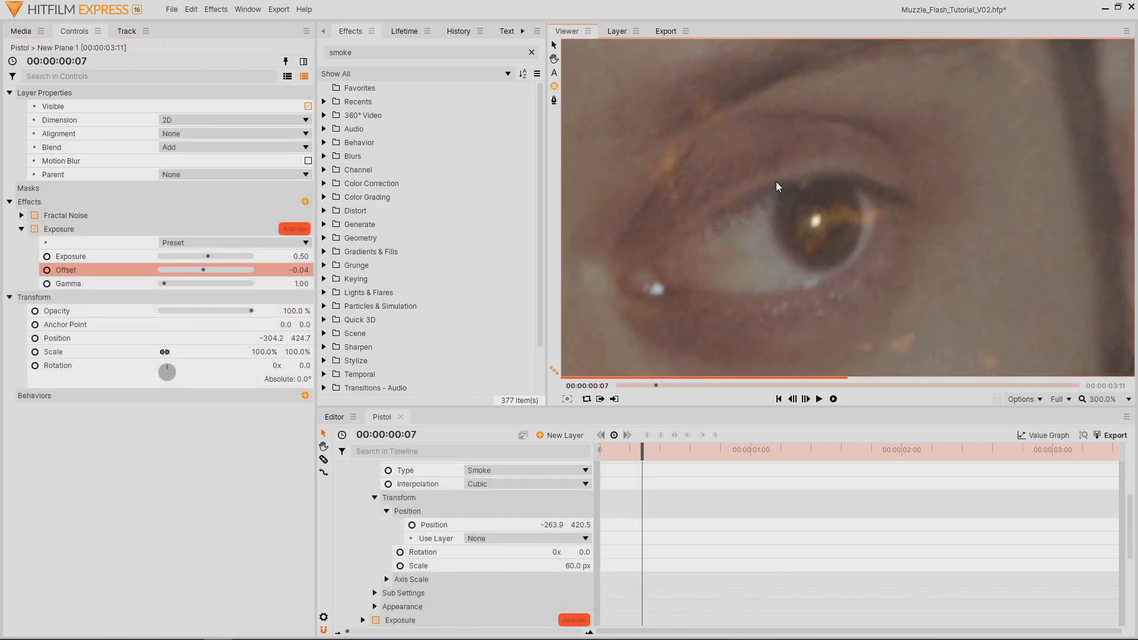
pyautogui.moveTo(777, 181); pyautogui.dragTo(861, 269)
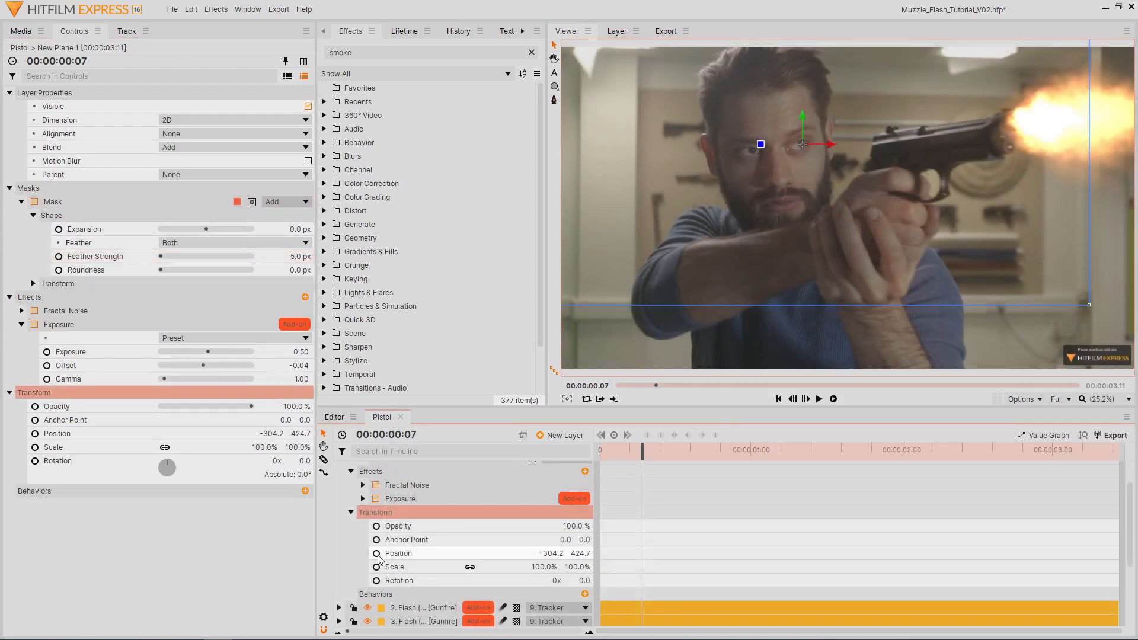
# - Keyframe the noise plane's position so the masked light follows the eye at each gunshot, starting at 00:00:00:07
pyautogui.click(377, 553)
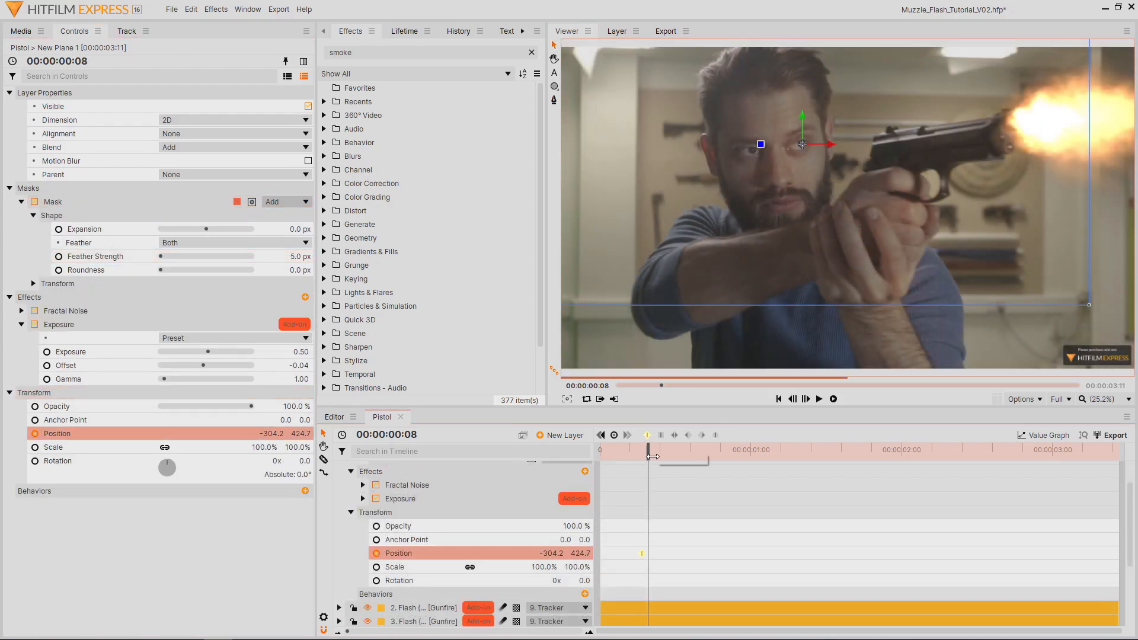
pyautogui.moveTo(652, 457); pyautogui.dragTo(733, 457)
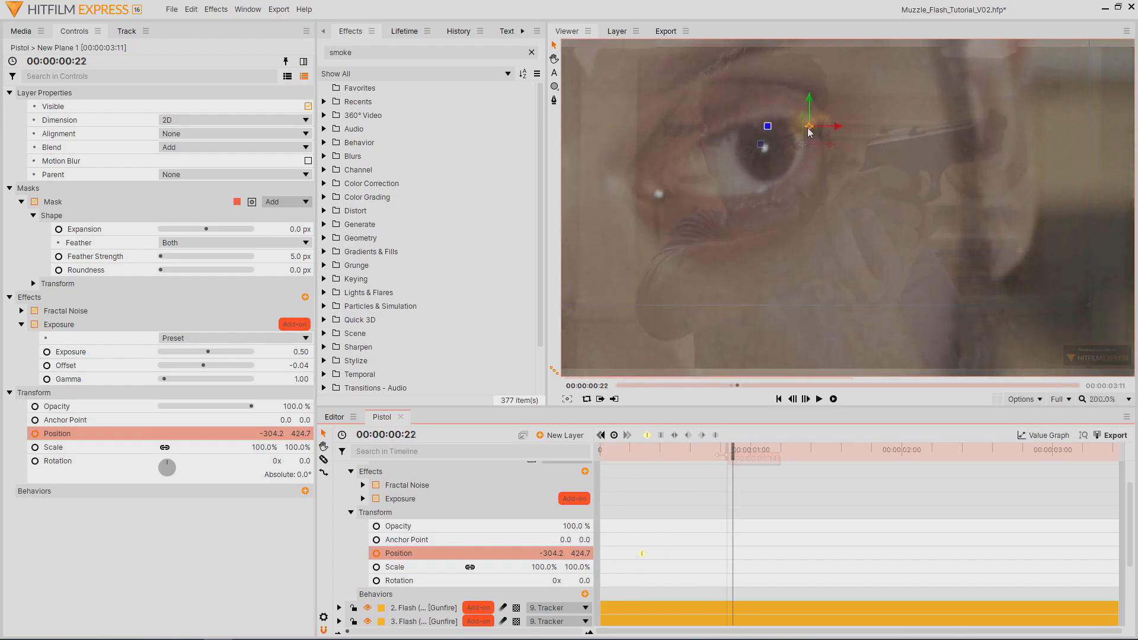
pyautogui.moveTo(809, 121); pyautogui.dragTo(772, 155)
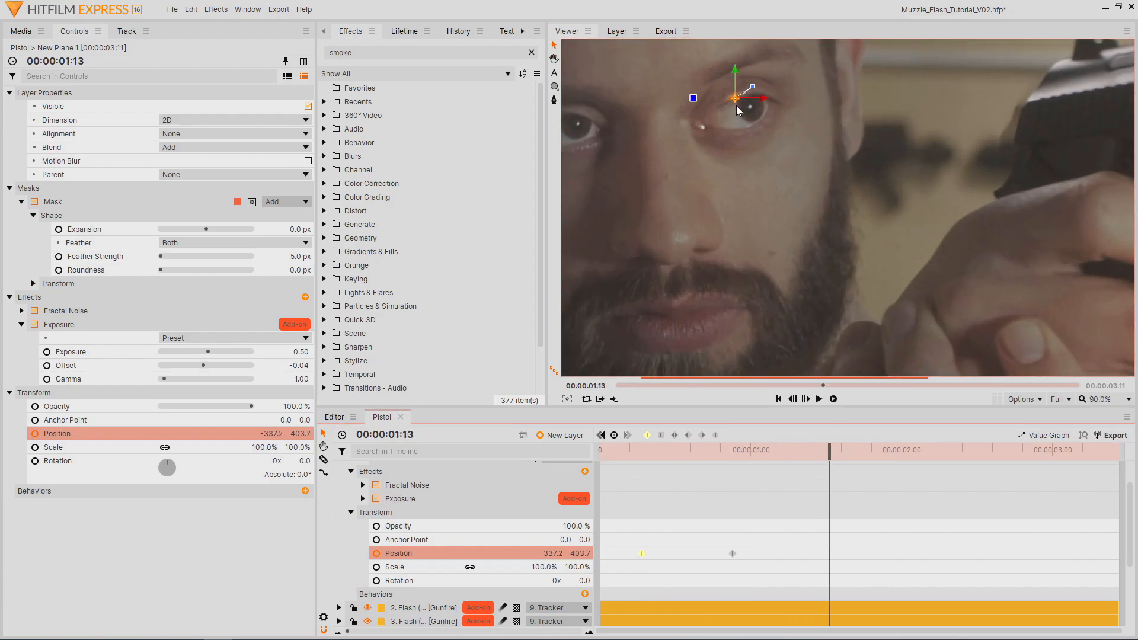
pyautogui.moveTo(736, 106); pyautogui.dragTo(793, 115)
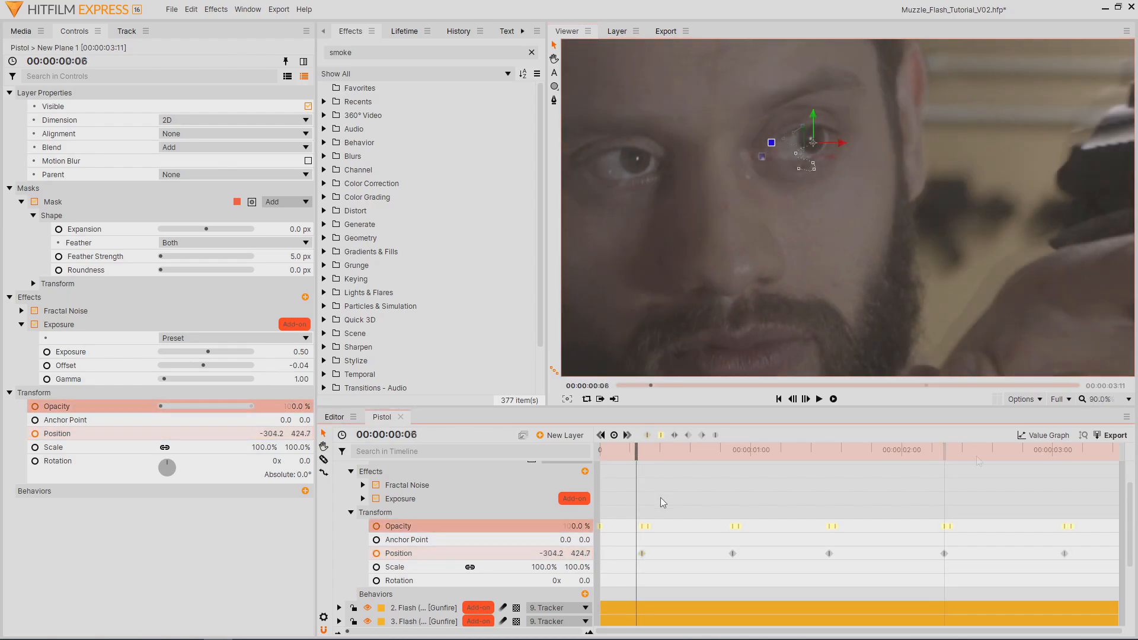
pyautogui.moveTo(637, 453); pyautogui.dragTo(889, 466)
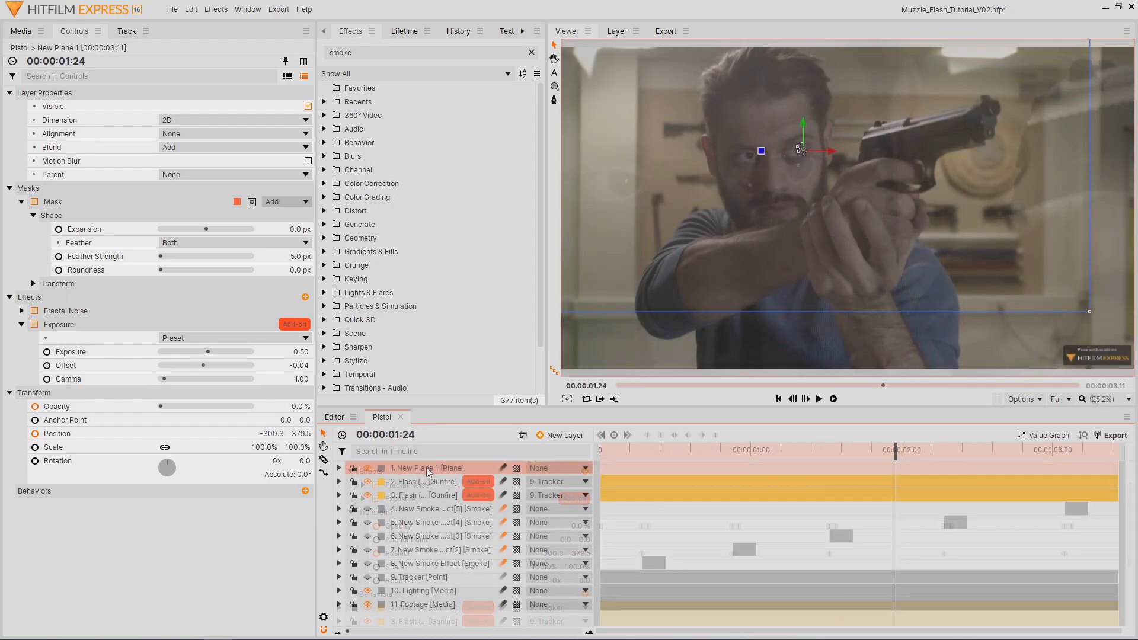
# - Duplicate New Plane 1, reposition the copy over the actor's other eye at its position keyframes, and play back the result
pyautogui.rightClick(426, 467)
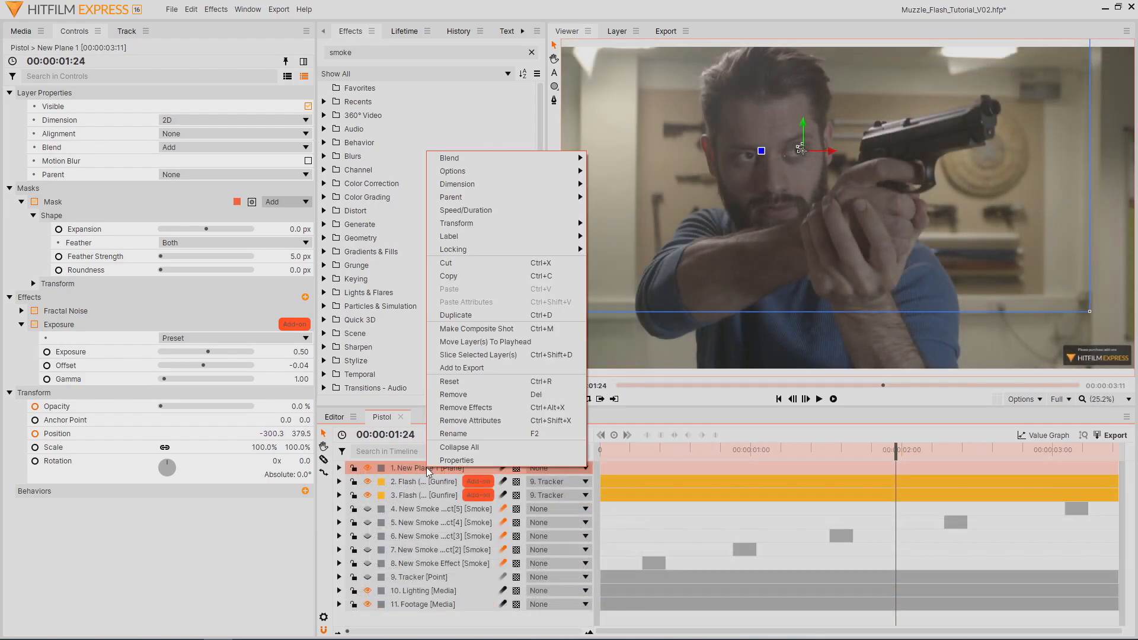
pyautogui.click(473, 314)
pyautogui.click(339, 468)
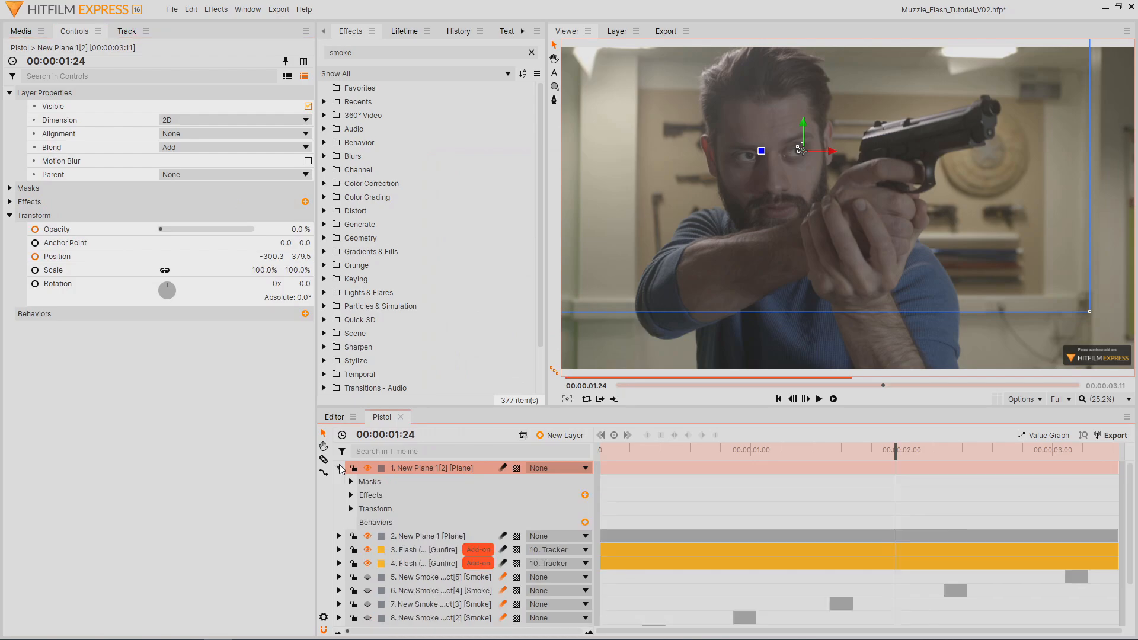
pyautogui.click(353, 509)
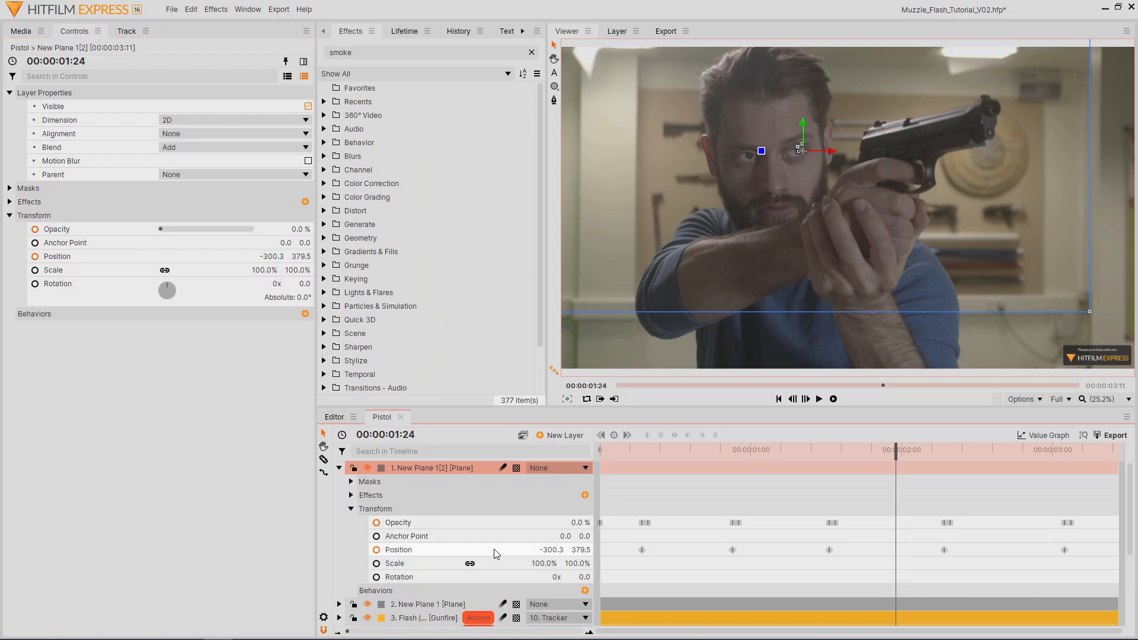
pyautogui.click(494, 550)
pyautogui.doubleClick(642, 550)
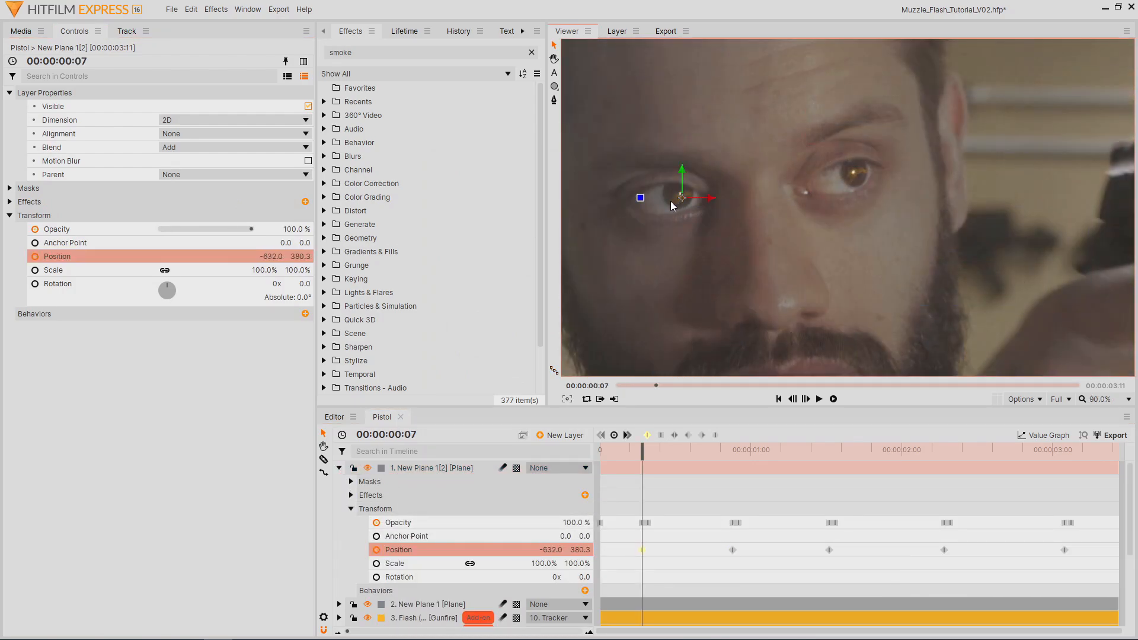
pyautogui.scroll(4, 672, 206)
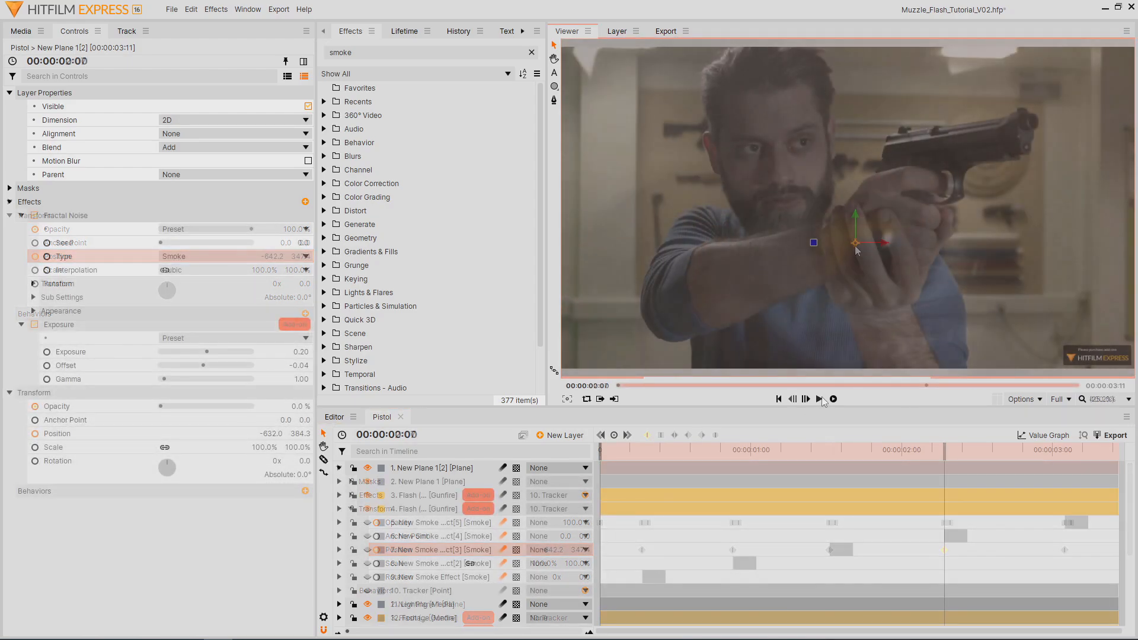
pyautogui.click(819, 399)
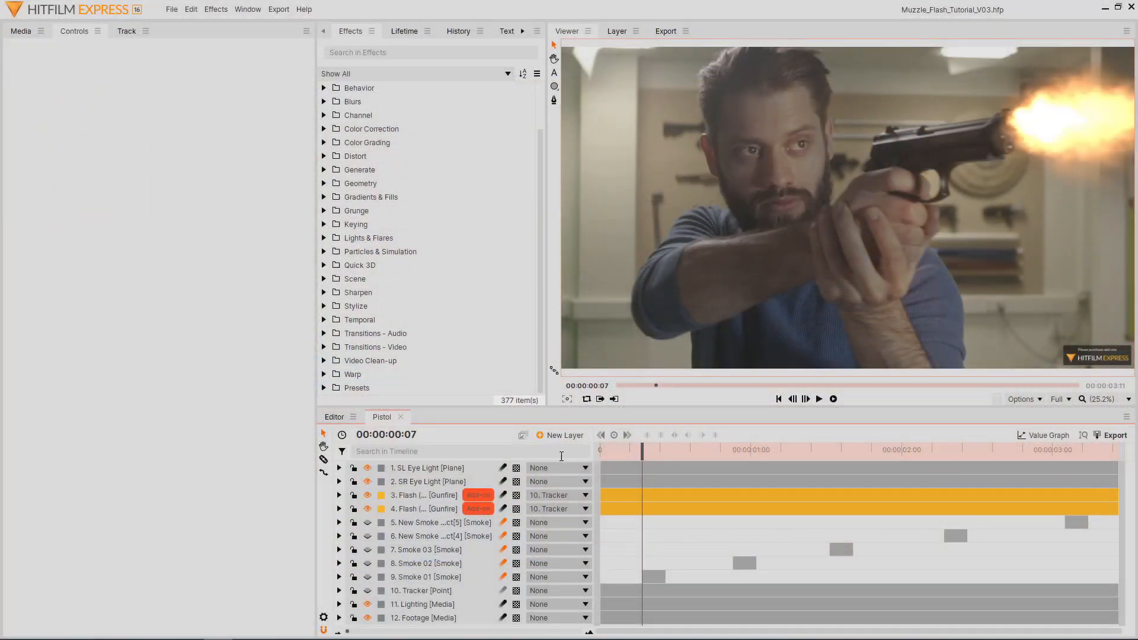
# - Hide the eye light, Flash and Lighting layers so that only the Footage layer stays visible
pyautogui.moveTo(367, 496); pyautogui.dragTo(368, 509)
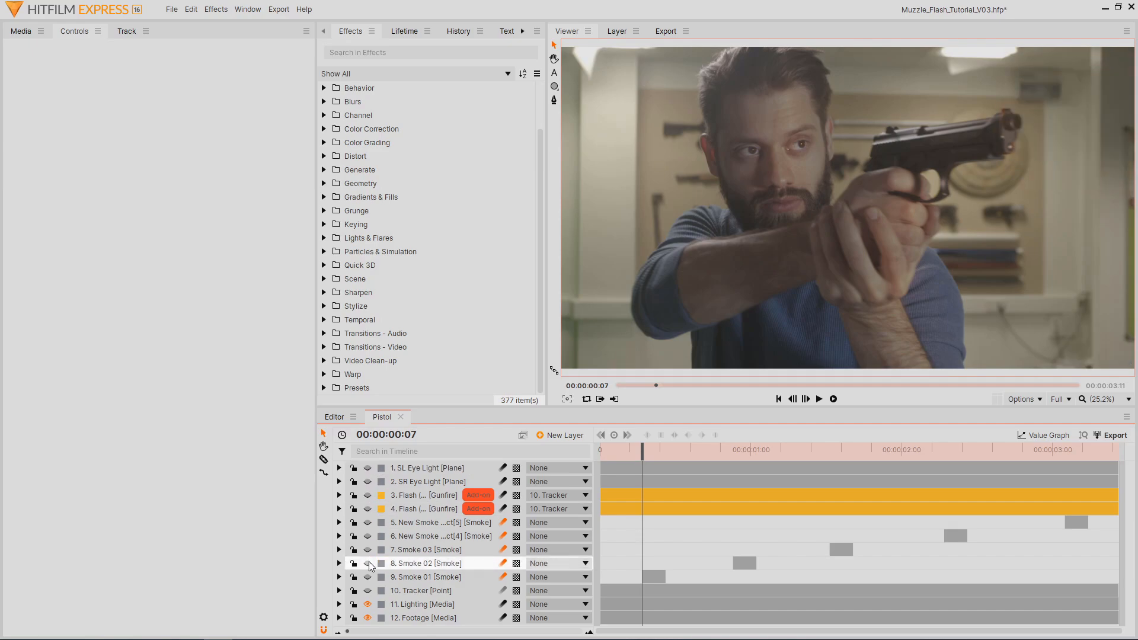
pyautogui.click(368, 604)
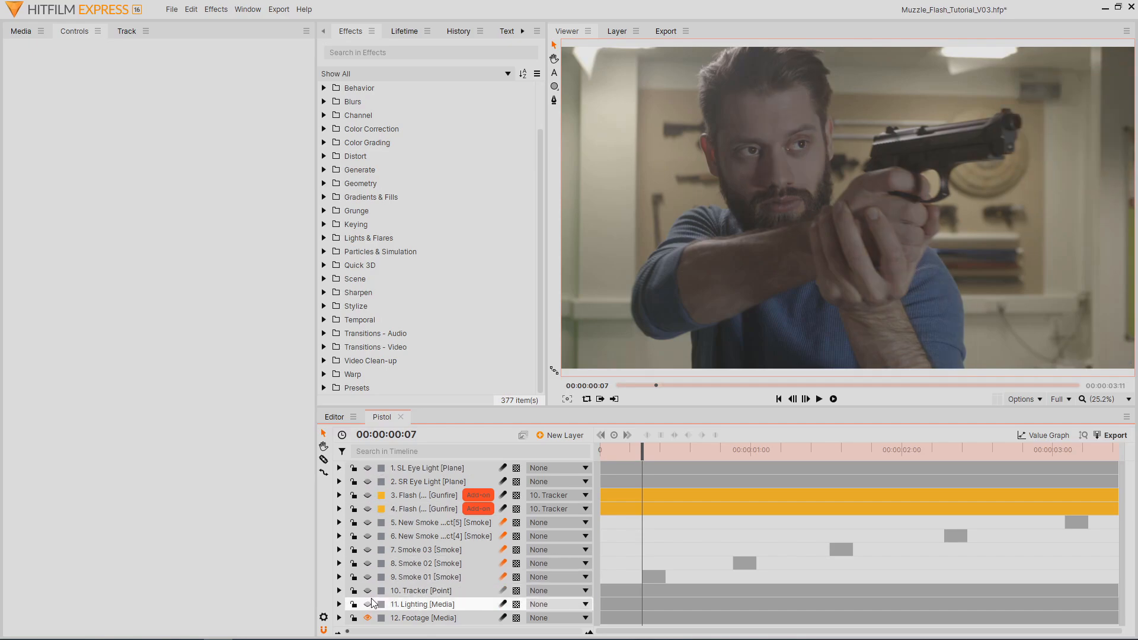
# - Export the frame at 00:00:00:07 as an RGB PNG reimported to the timeline and place the still directly above the Footage layer
pyautogui.click(569, 403)
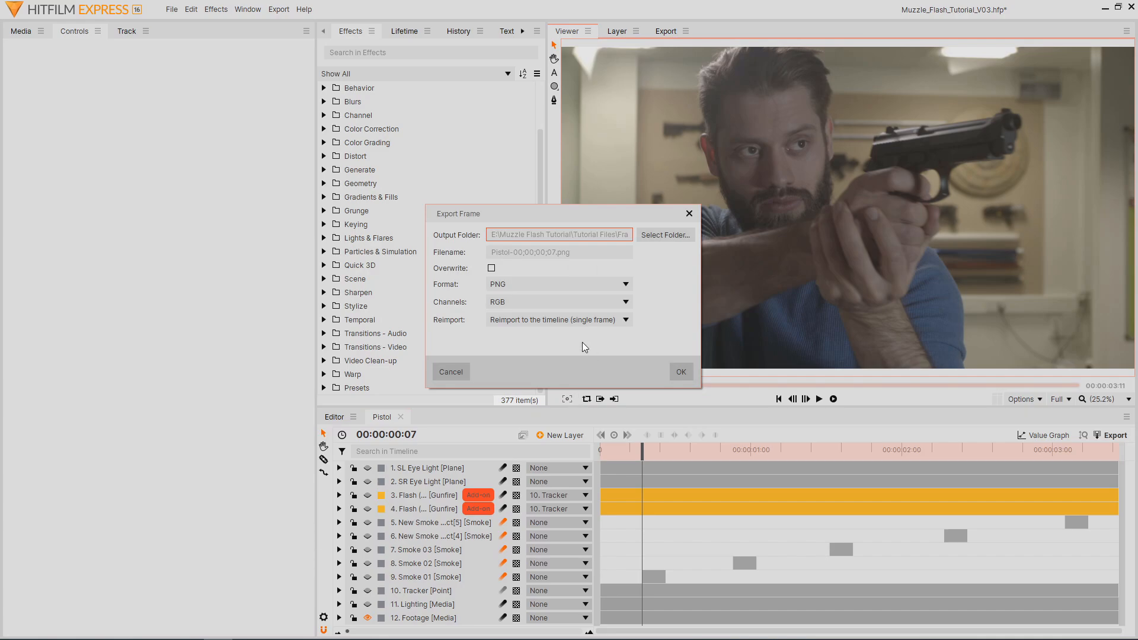
pyautogui.click(681, 371)
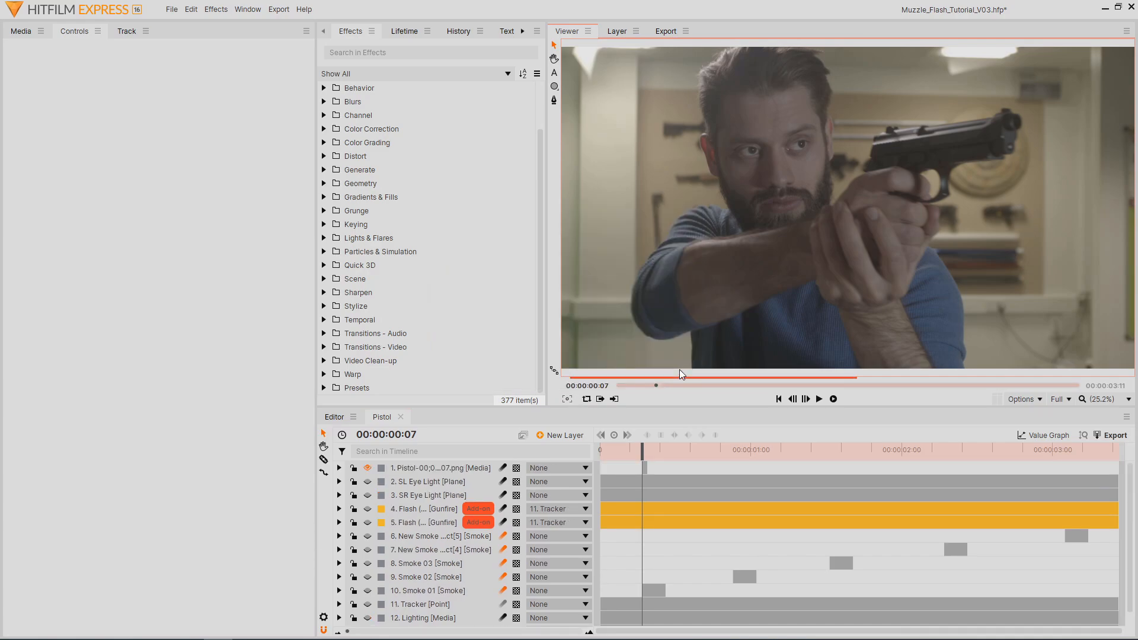
pyautogui.click(439, 467)
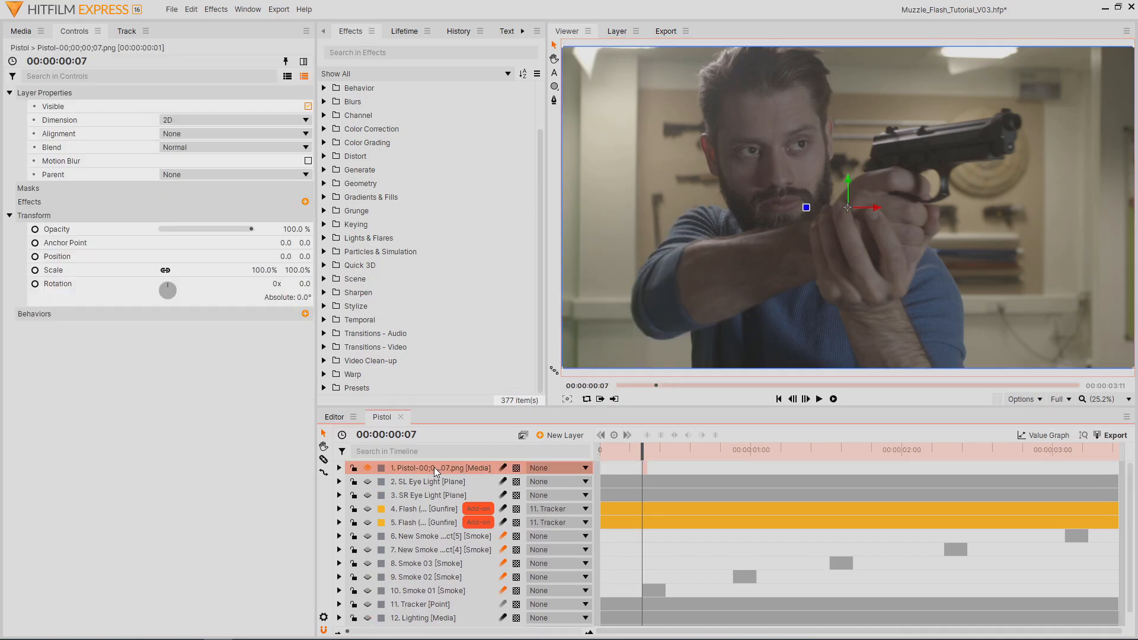
pyautogui.moveTo(434, 467); pyautogui.dragTo(436, 613)
# - Mask the pistol's slide on the still with 7 px feather strength and shift it backward to position -132, -6
pyautogui.scroll(6, 615, 188)
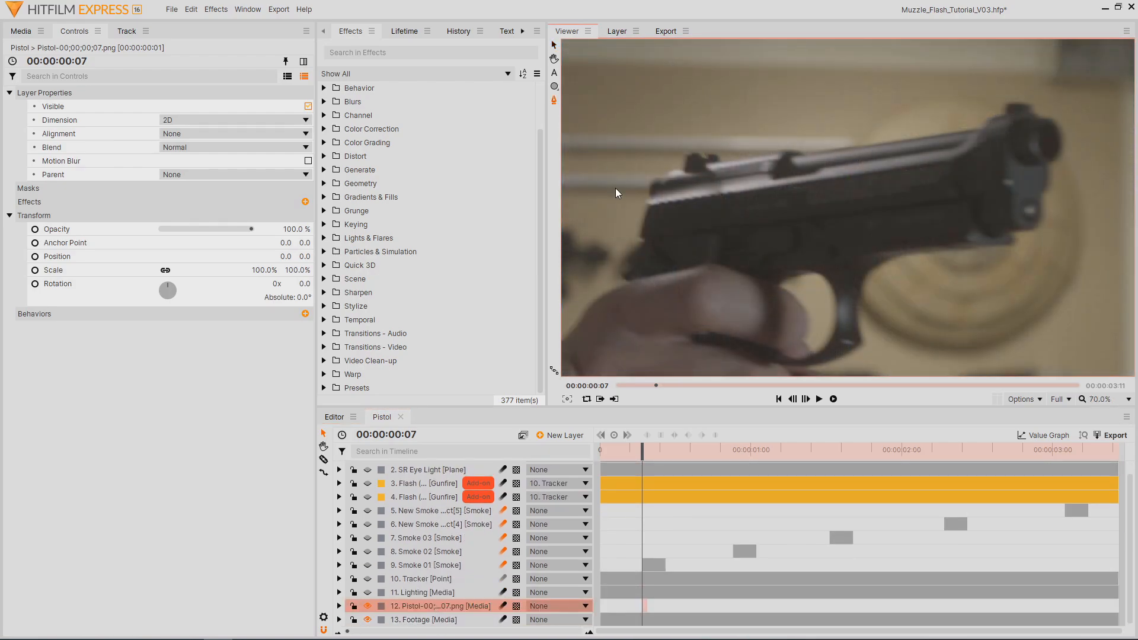
pyautogui.moveTo(646, 243); pyautogui.dragTo(635, 235)
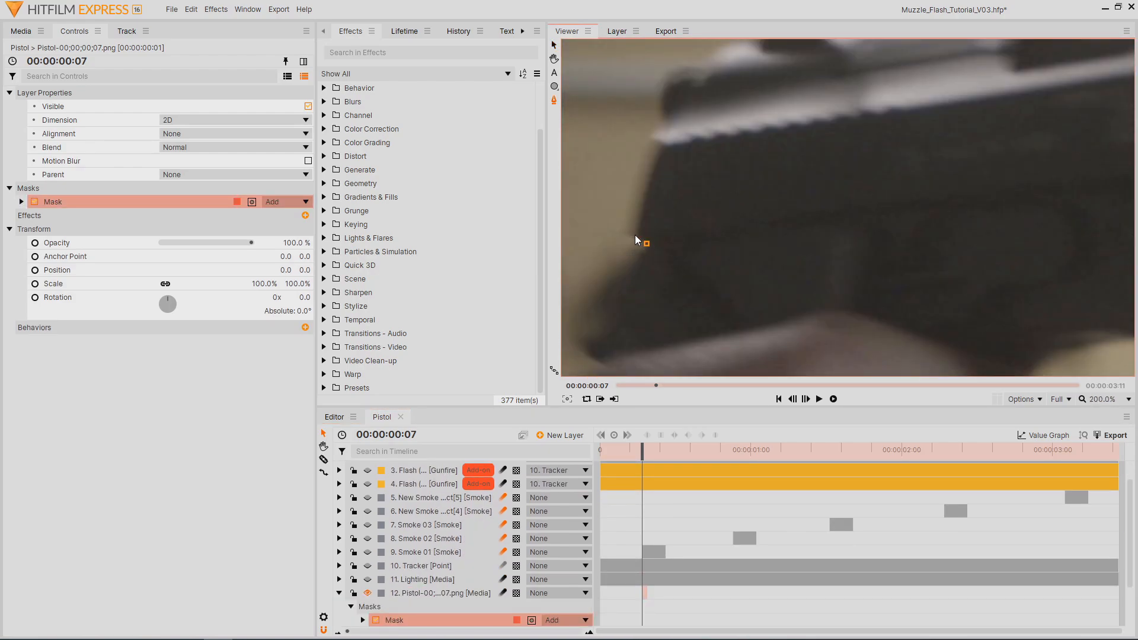
pyautogui.click(664, 144)
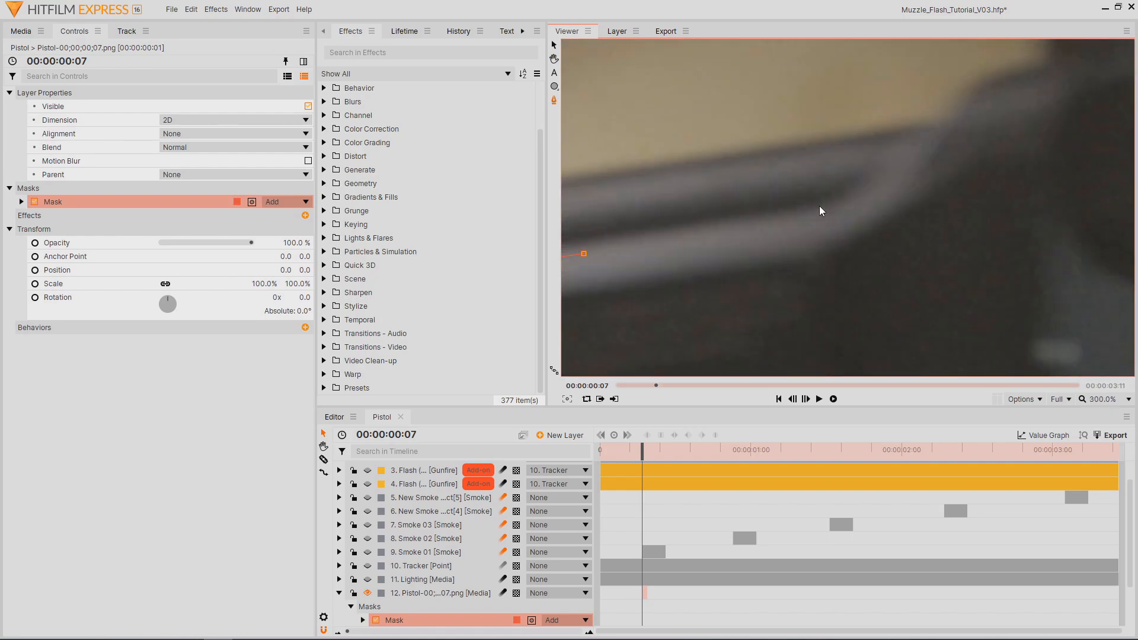
pyautogui.click(888, 165)
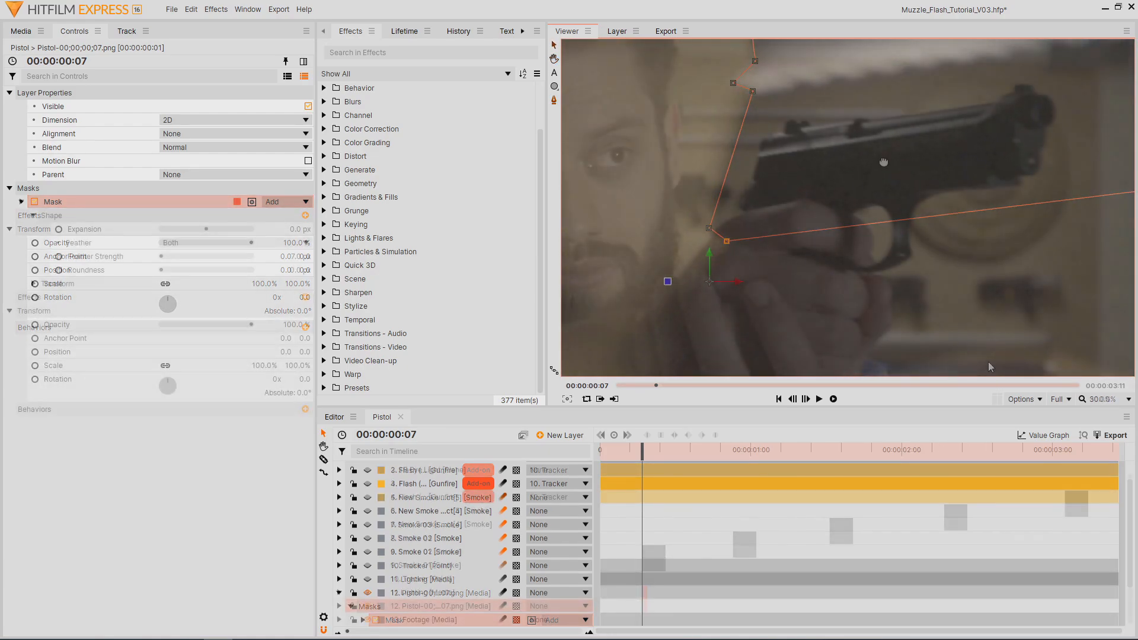
pyautogui.moveTo(702, 284); pyautogui.dragTo(680, 283)
pyautogui.moveTo(679, 281); pyautogui.dragTo(670, 281)
# - Add the Angle Blur effect to the masked slide still with a length of 150 px and an angle of 82°
pyautogui.click(305, 297)
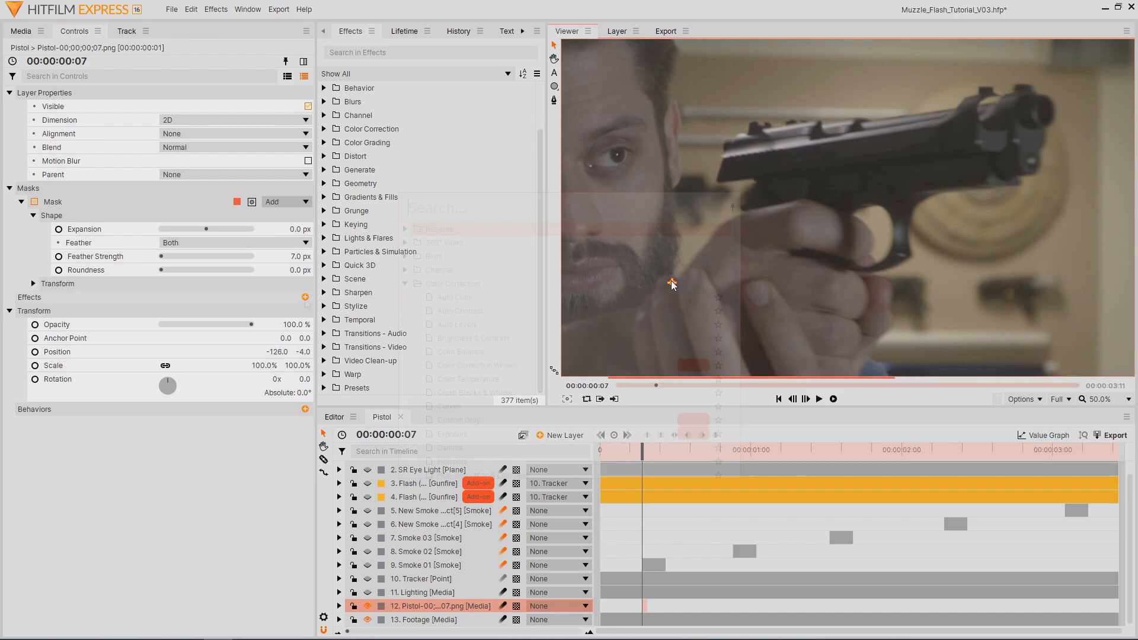
pyautogui.write('angle')
pyautogui.press('Return')
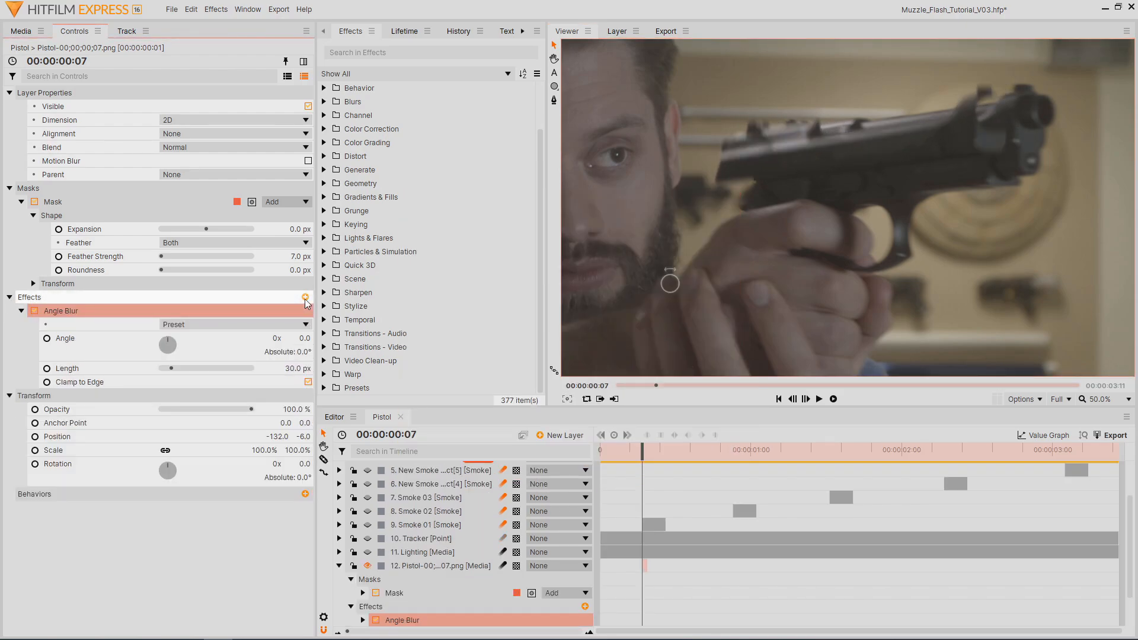
pyautogui.write('150')
pyautogui.press('Return')
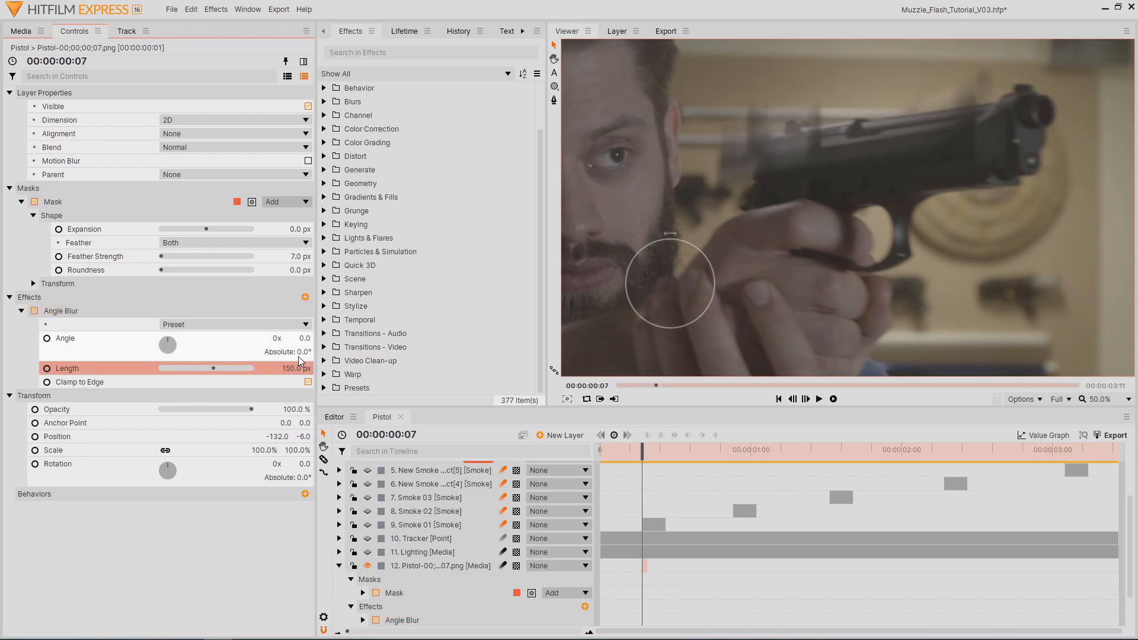
pyautogui.moveTo(304, 338); pyautogui.dragTo(346, 338)
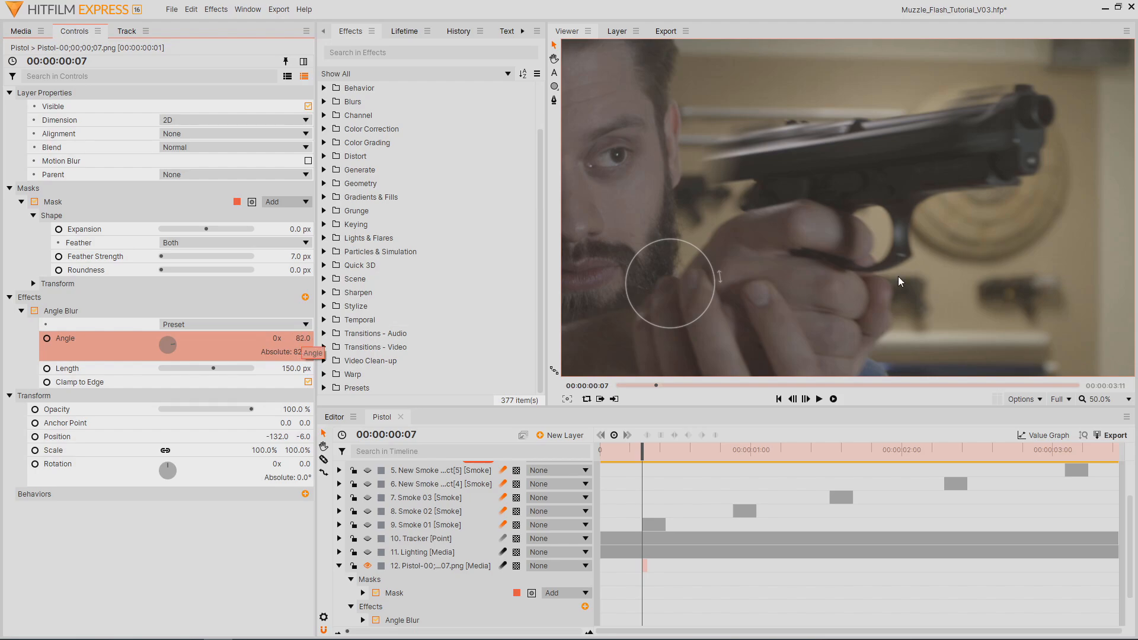
# - Adjust the masked slide still's position to -110, -8 and play back the footage to check the slide's movement
pyautogui.press('h')
pyautogui.moveTo(1016, 251); pyautogui.dragTo(980, 281)
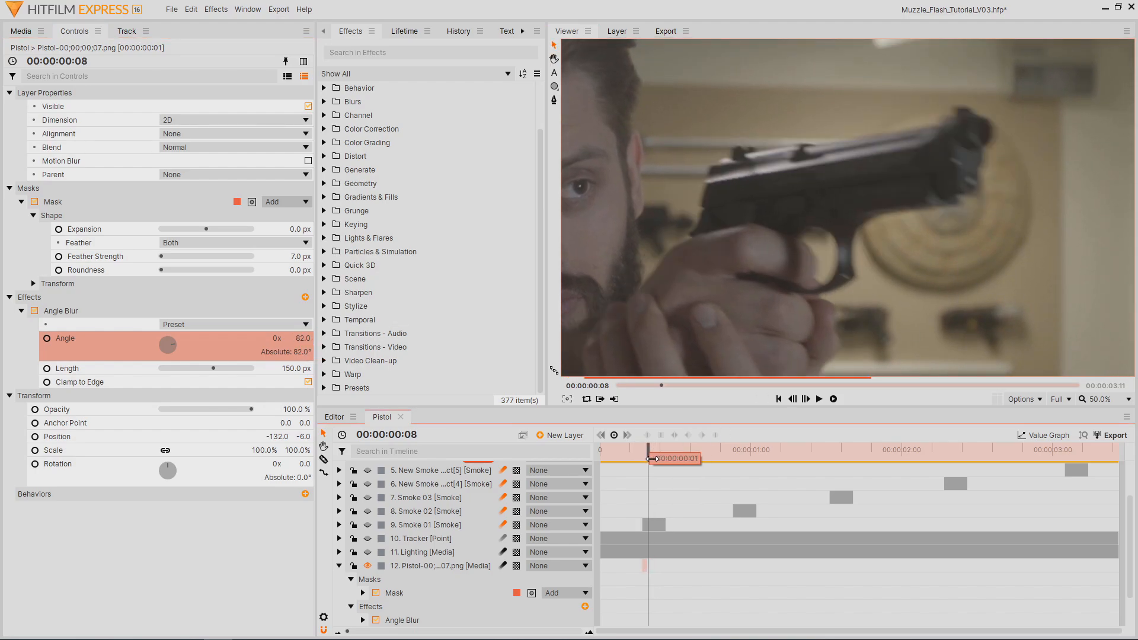
pyautogui.click(633, 314)
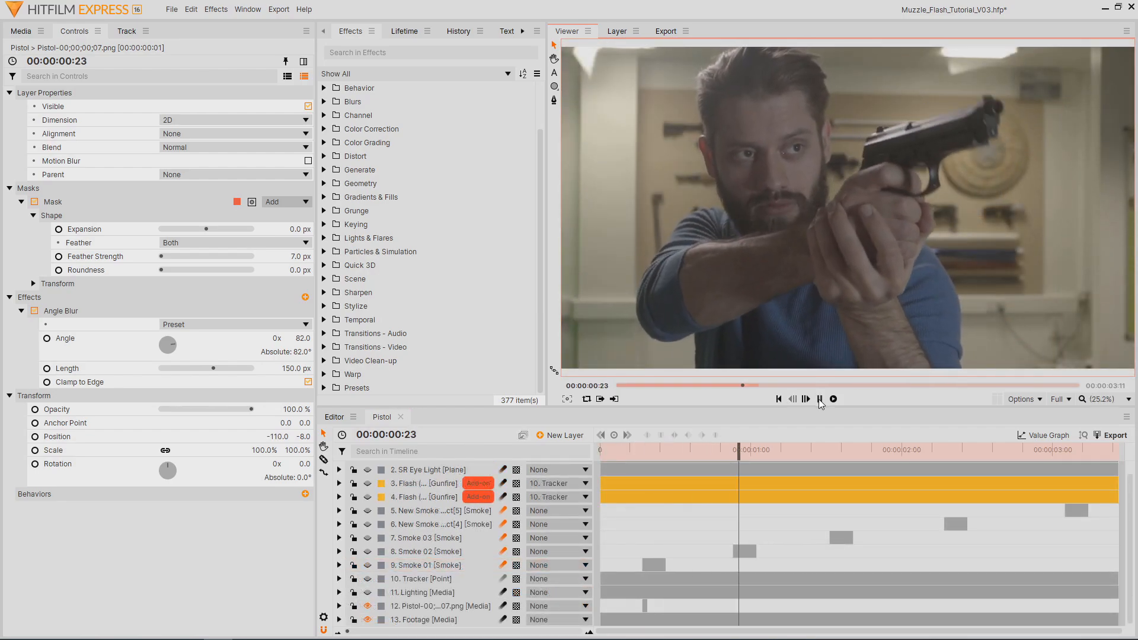
pyautogui.click(820, 399)
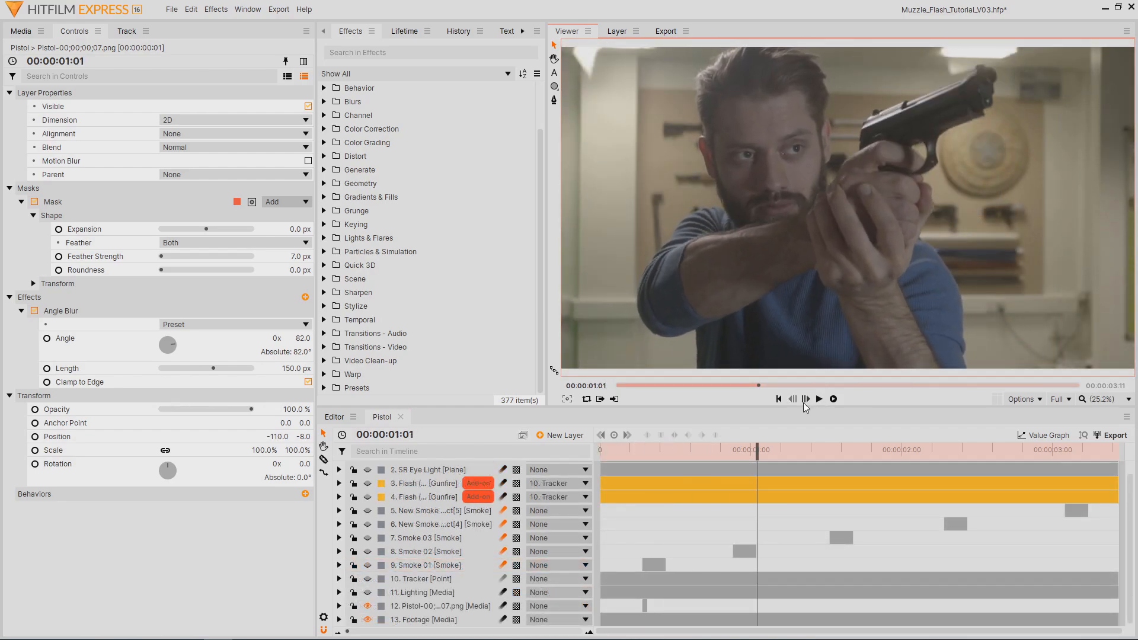
pyautogui.click(779, 399)
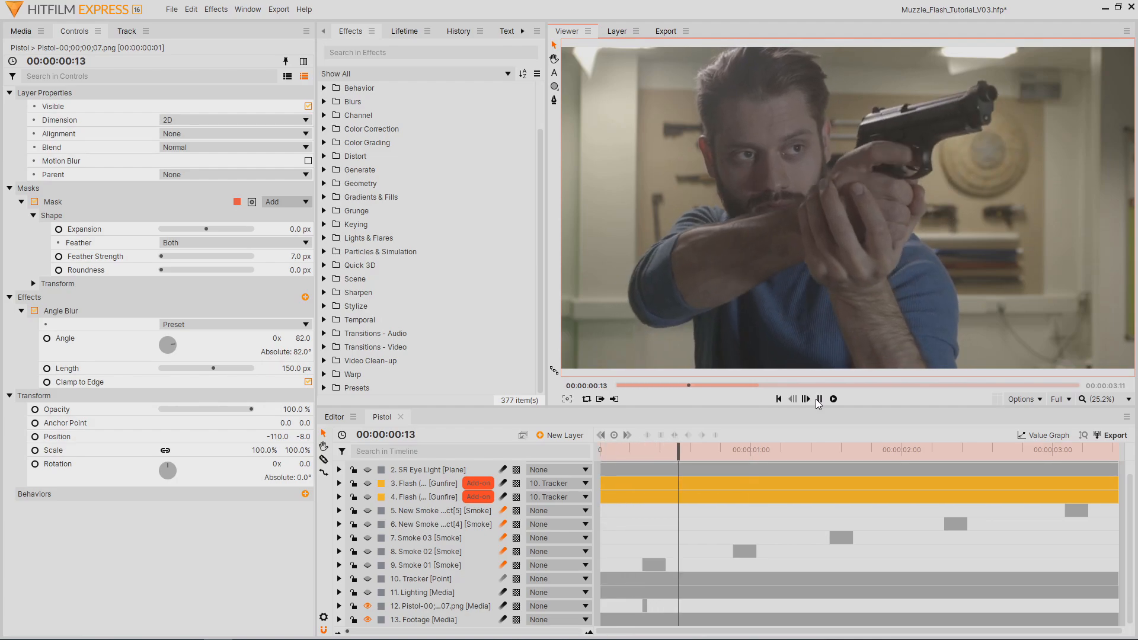
pyautogui.click(818, 401)
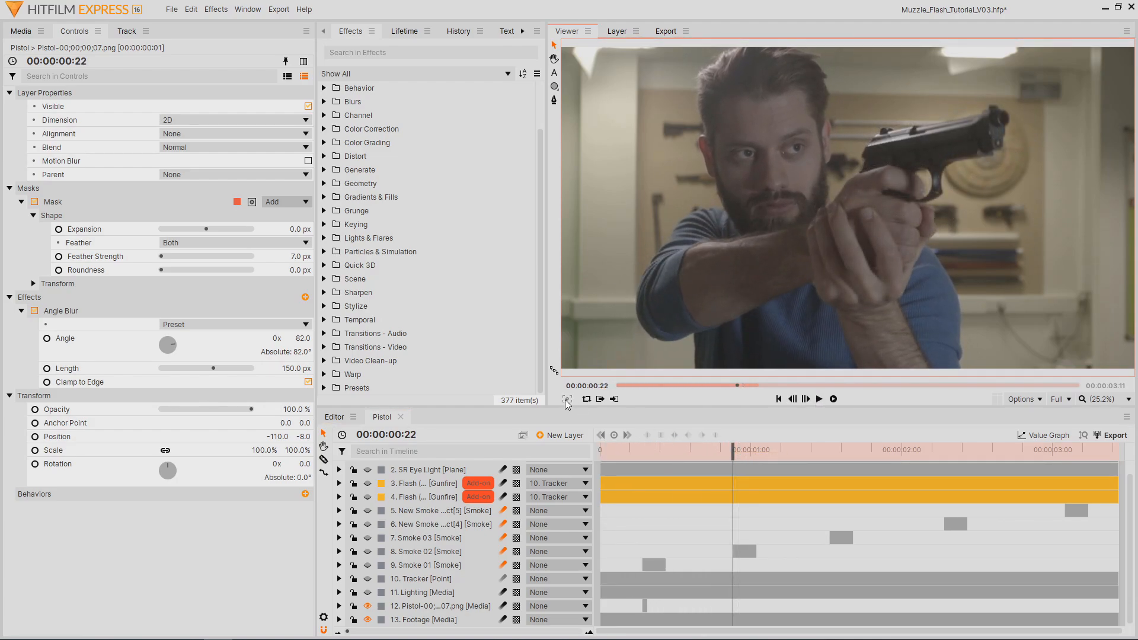
# - Export the frame at 00:00:00:22 as a still reimported to the timeline and place it just above the 00:00:00:07 still
pyautogui.click(567, 400)
pyautogui.click(683, 373)
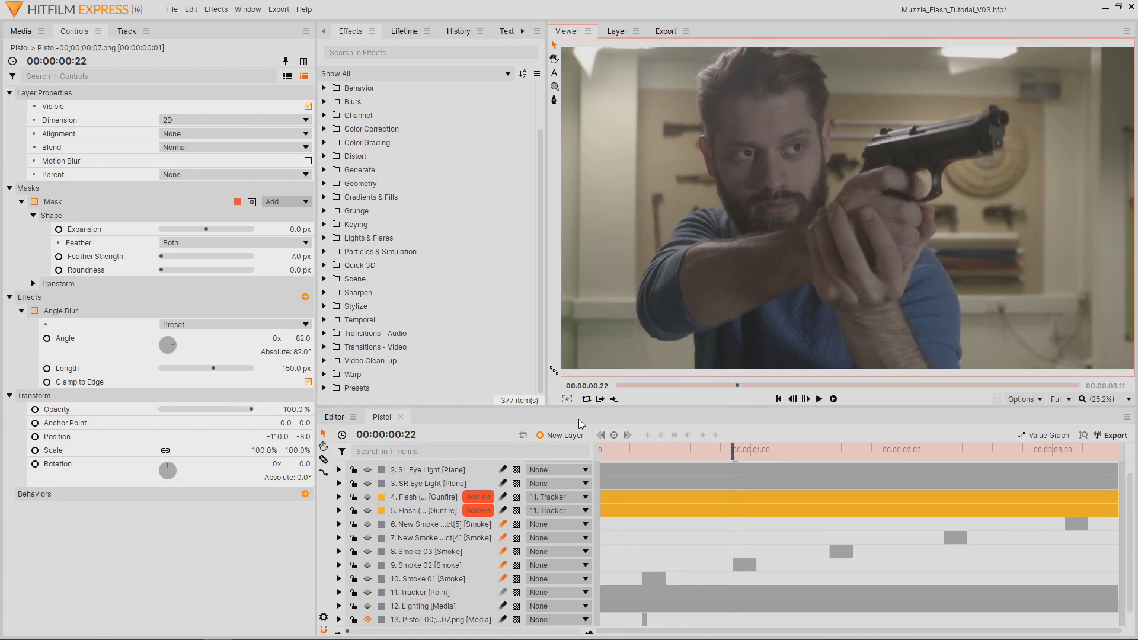
pyautogui.moveTo(446, 467); pyautogui.dragTo(453, 607)
# - Mask the pistol's slide on the 00:00:00:22 still and play back the footage
pyautogui.click(553, 100)
pyautogui.scroll(7, 880, 165)
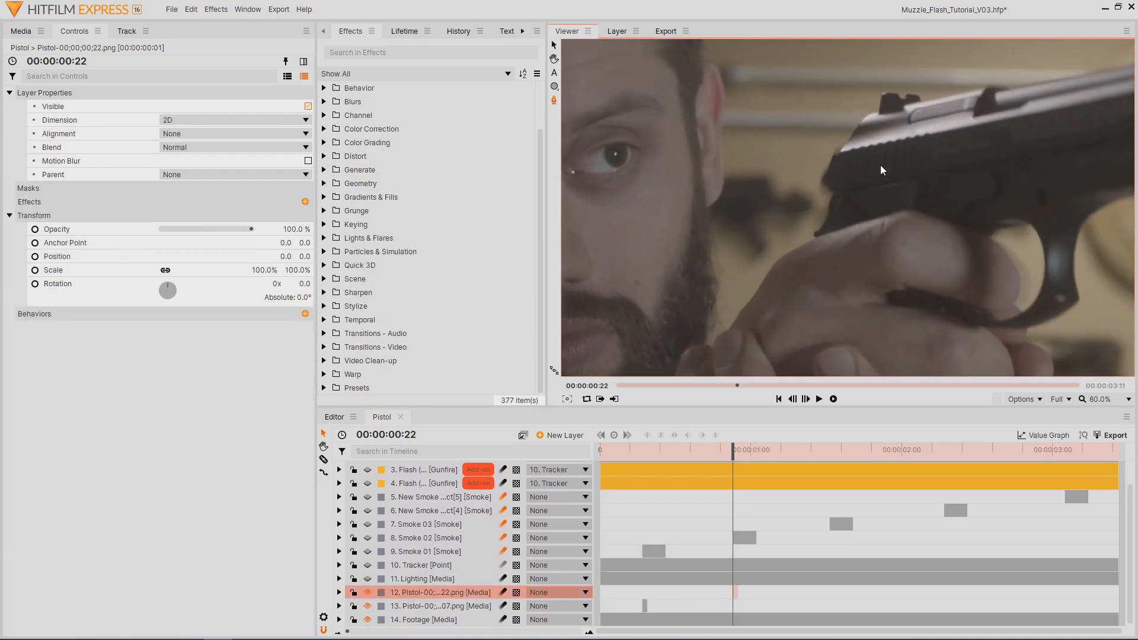
pyautogui.click(717, 246)
pyautogui.click(696, 240)
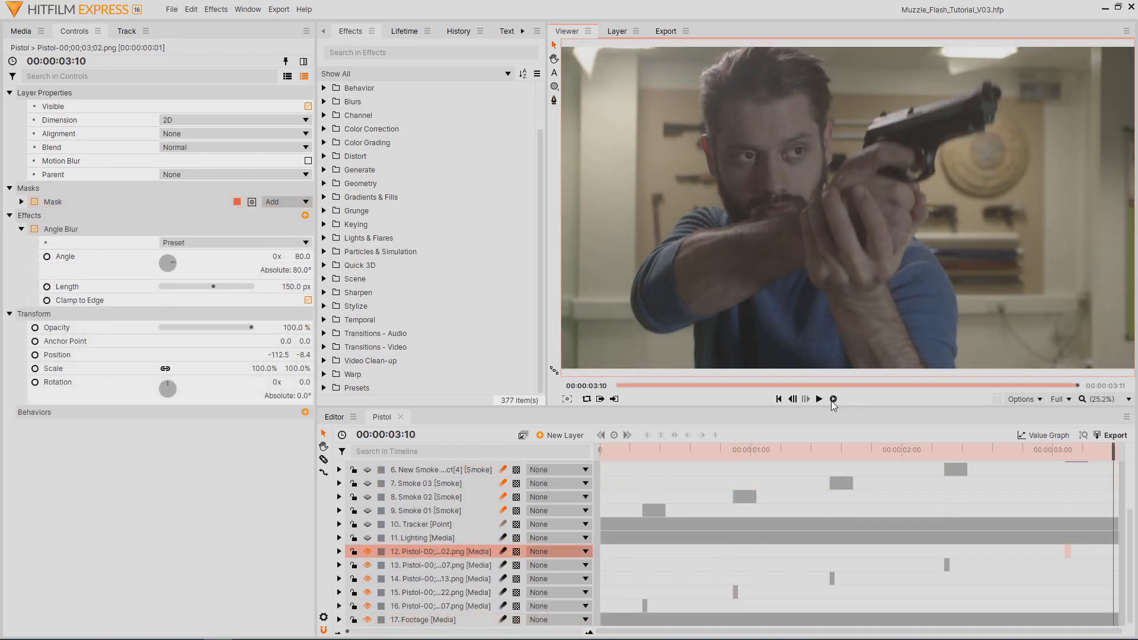
pyautogui.click(821, 400)
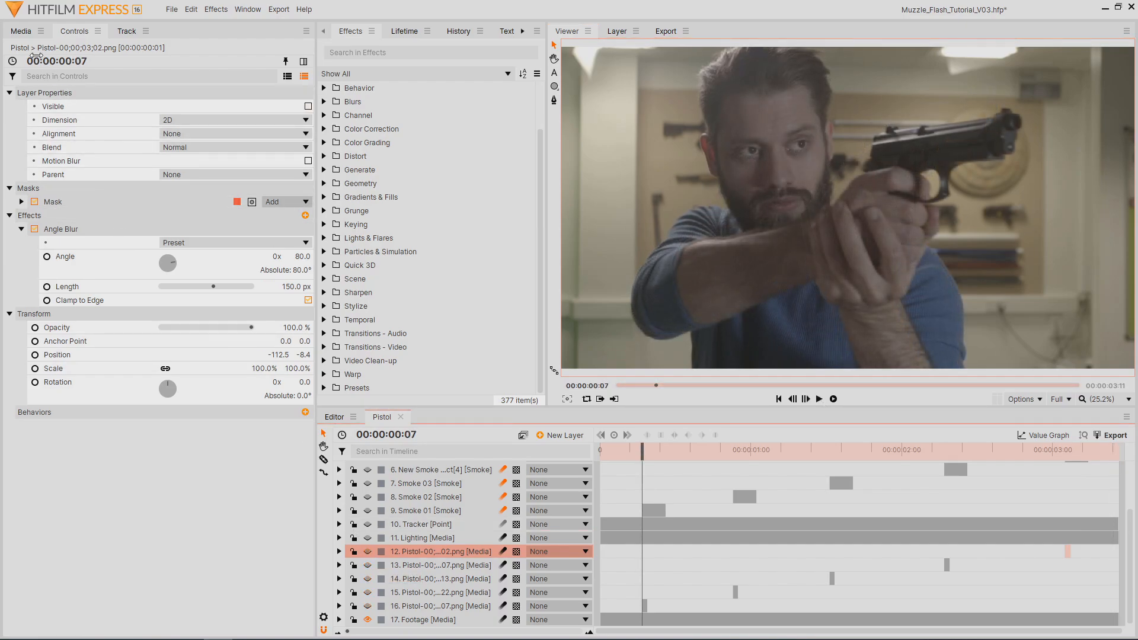
# - Switch to the ActionVFX website and browse its Free VFX collections for bullet shell footage
pyautogui.click(22, 32)
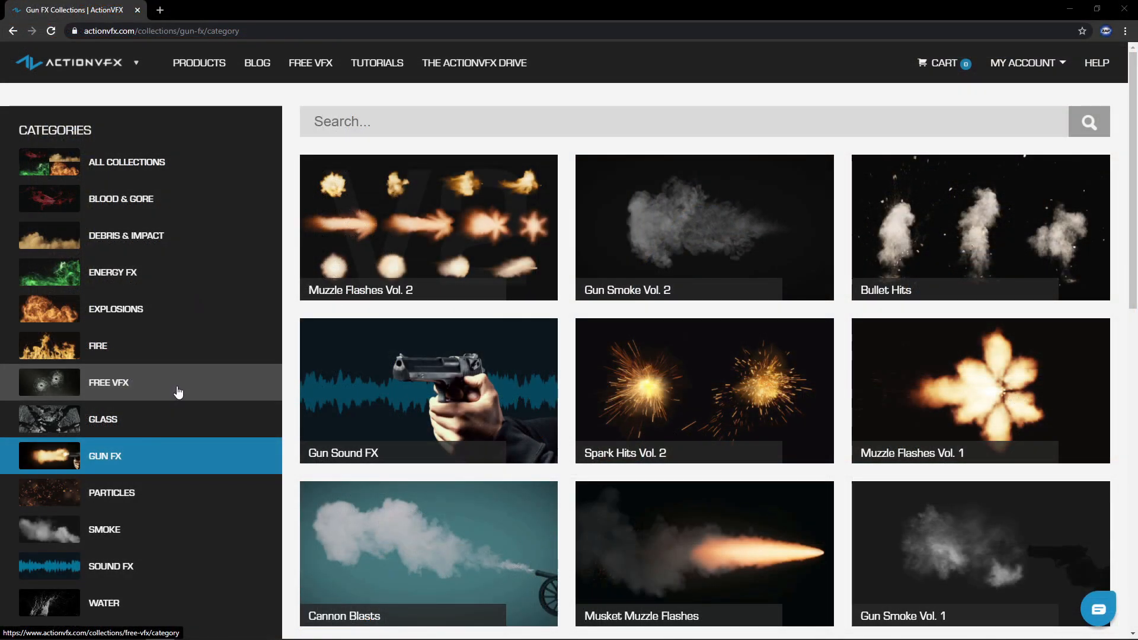
pyautogui.click(179, 392)
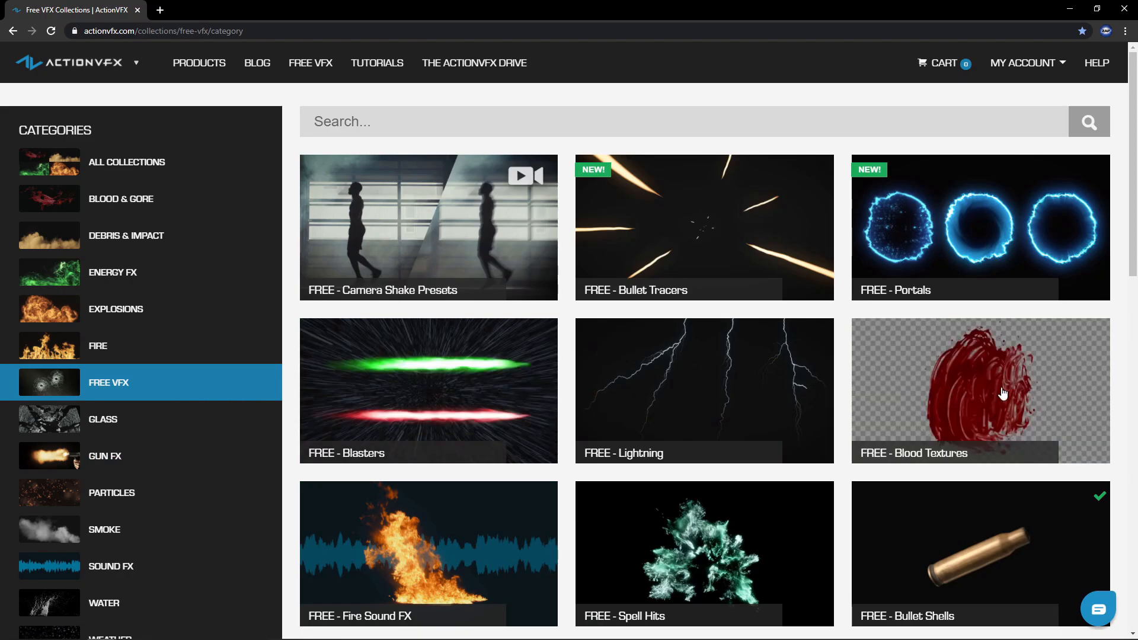
pyautogui.scroll(-4, 1107, 396)
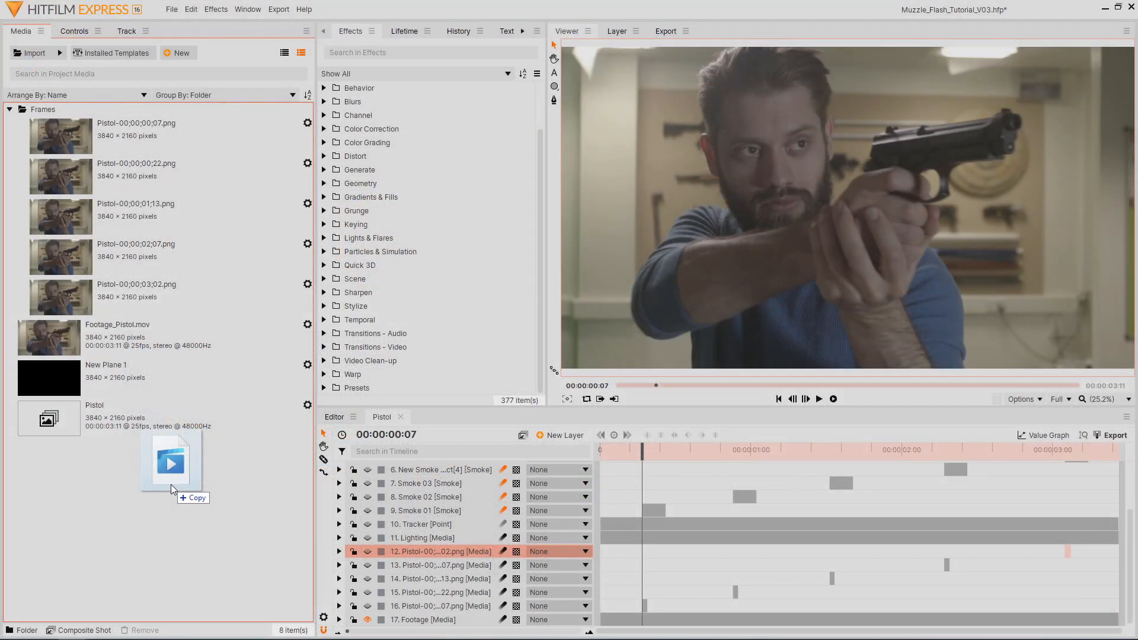
# - Import 9mm Brass Shell 1_0315.mov above the 00:00:00:07 still and fit it over the ejection port at 56% scale, rotated 46°
pyautogui.moveTo(171, 489); pyautogui.dragTo(174, 490)
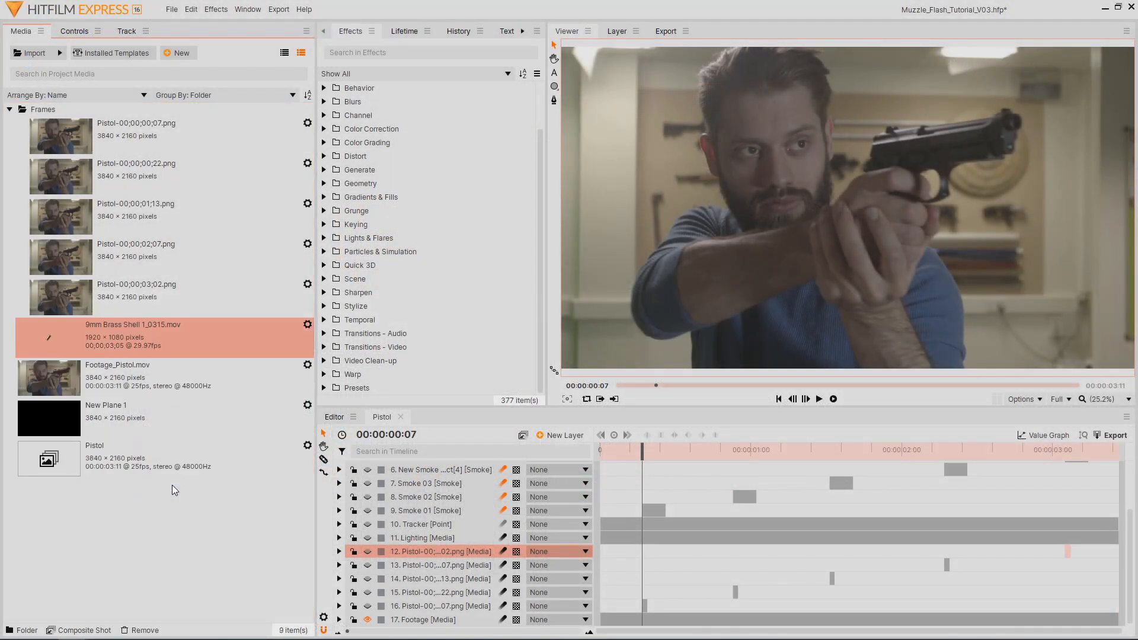
pyautogui.moveTo(144, 349); pyautogui.dragTo(448, 607)
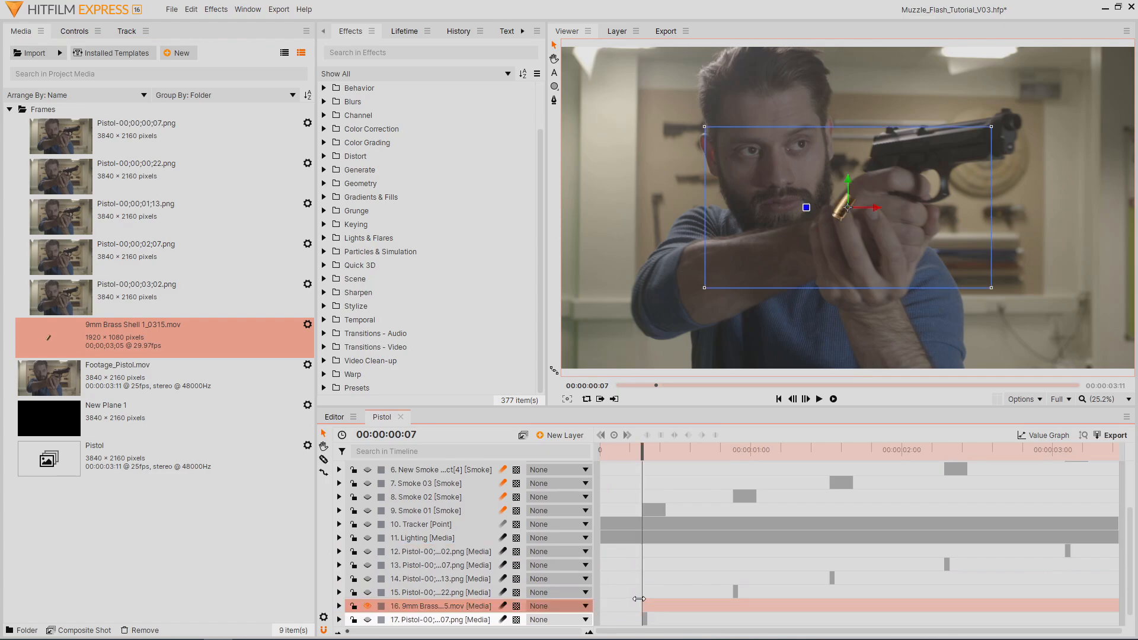
pyautogui.moveTo(850, 213); pyautogui.dragTo(876, 121)
pyautogui.scroll(3, 912, 132)
pyautogui.click(79, 31)
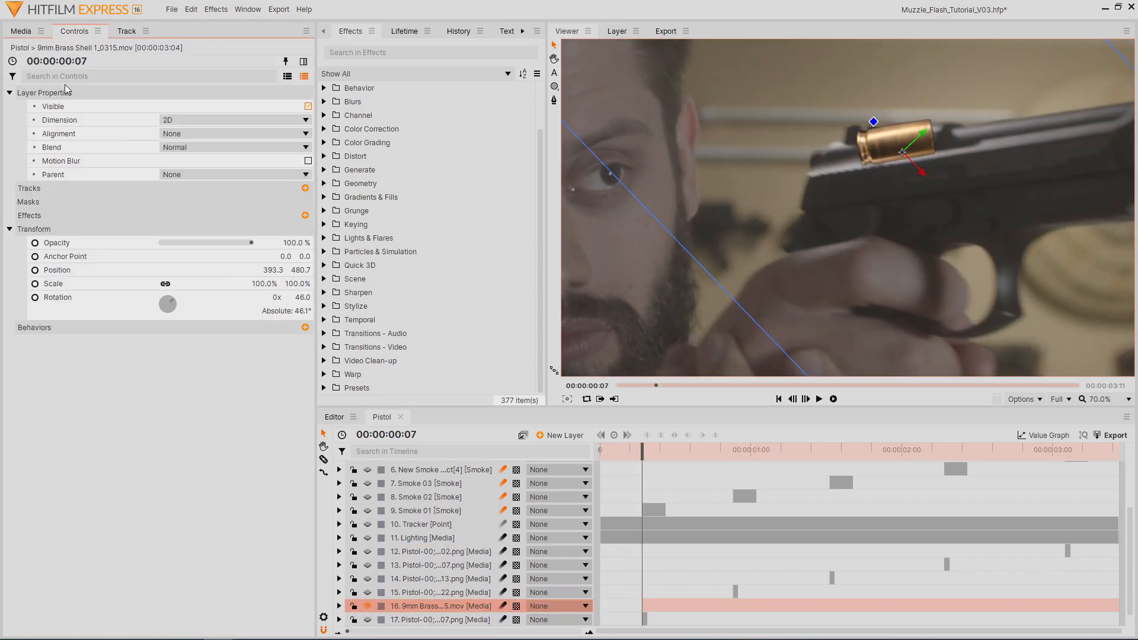
pyautogui.moveTo(296, 284); pyautogui.dragTo(260, 284)
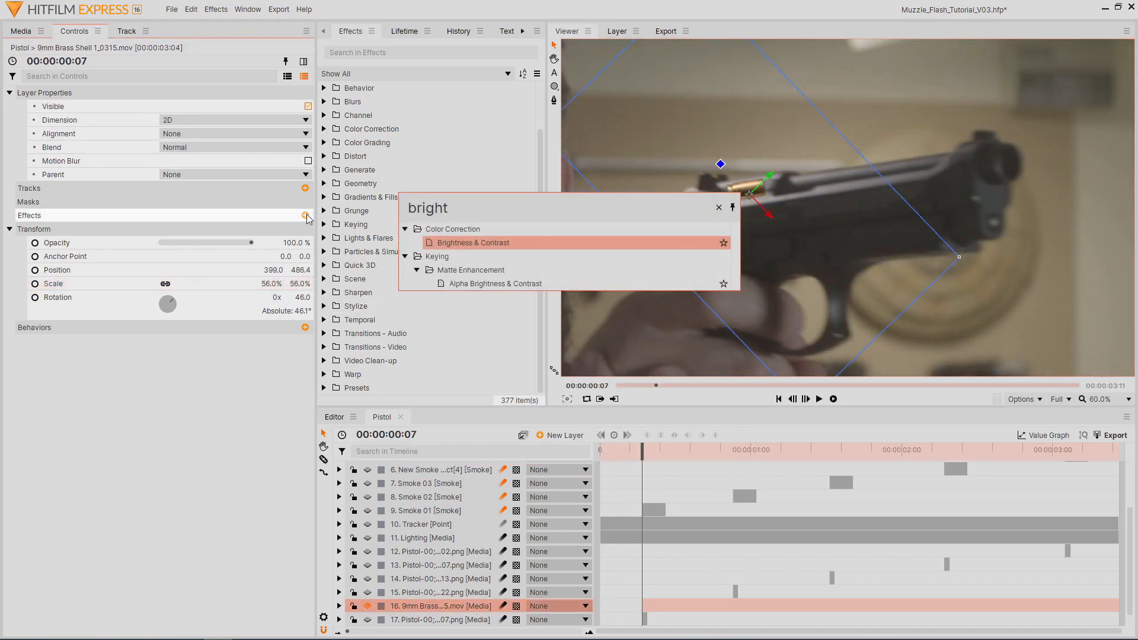
# - Add the Brightness & Contrast effect to the shell layer with brightness -10 and contrast -30
pyautogui.press('Return')
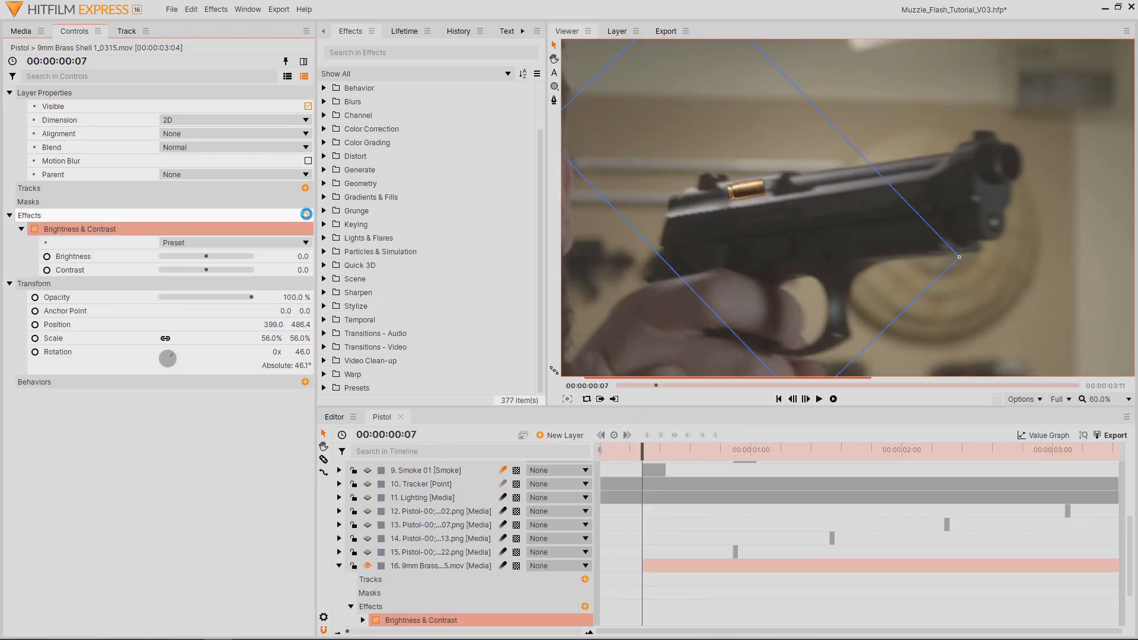
pyautogui.click(308, 255)
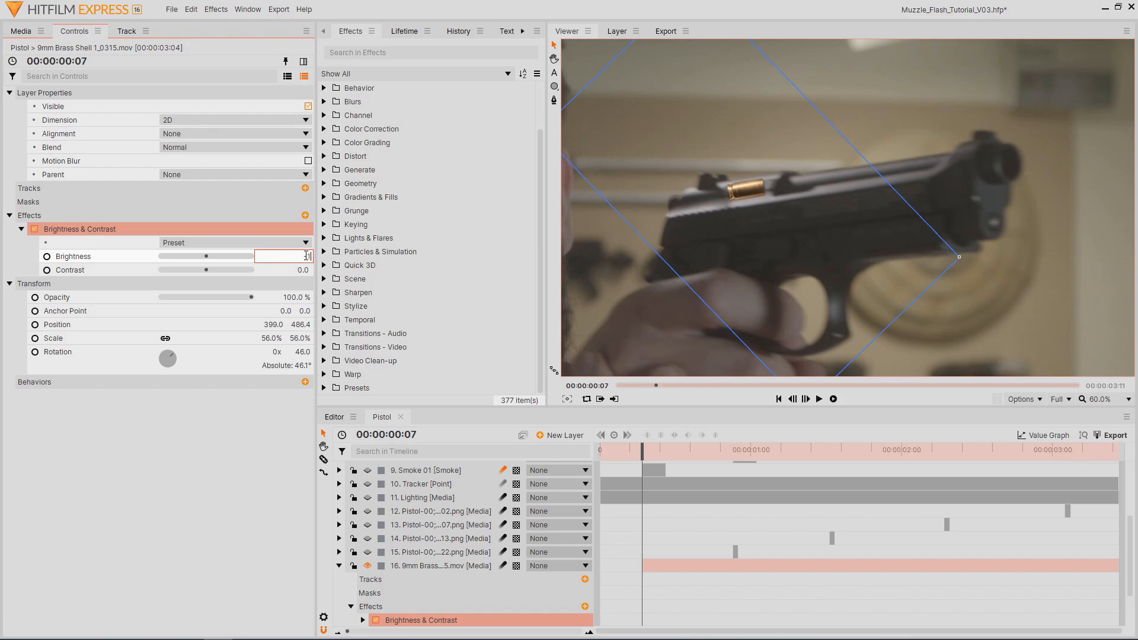
pyautogui.write('-10')
pyautogui.press('Return')
pyautogui.write('-30')
pyautogui.press('Return')
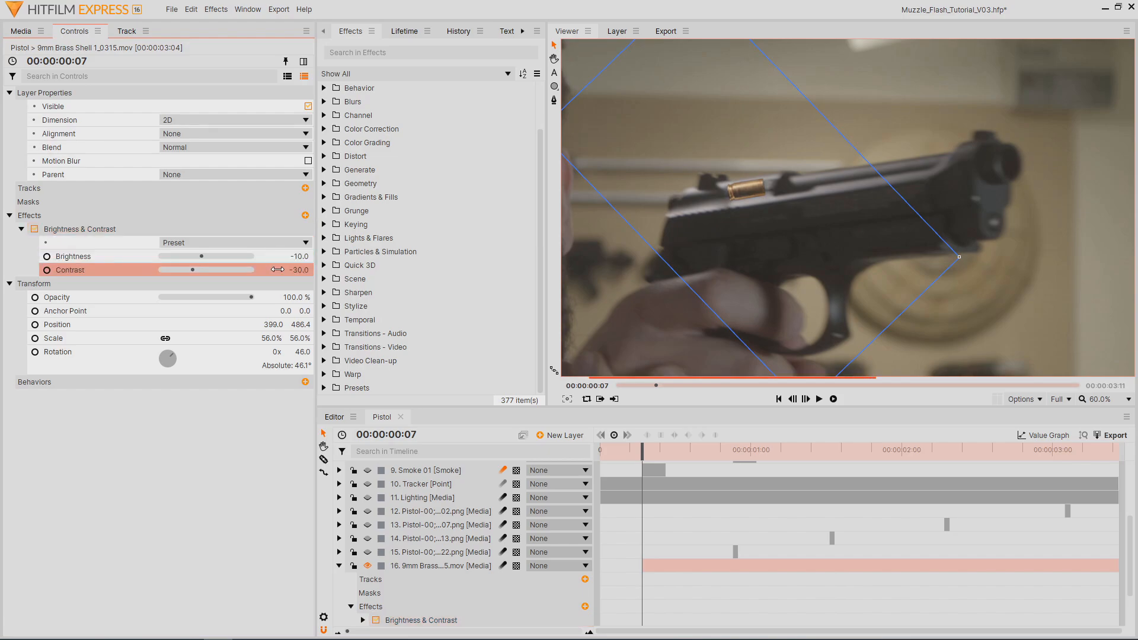
# - Keyframe the shell's position at 00:00:00:07 and move it outside the frame to about -2048, 332 at 00:00:00:11
pyautogui.click(37, 328)
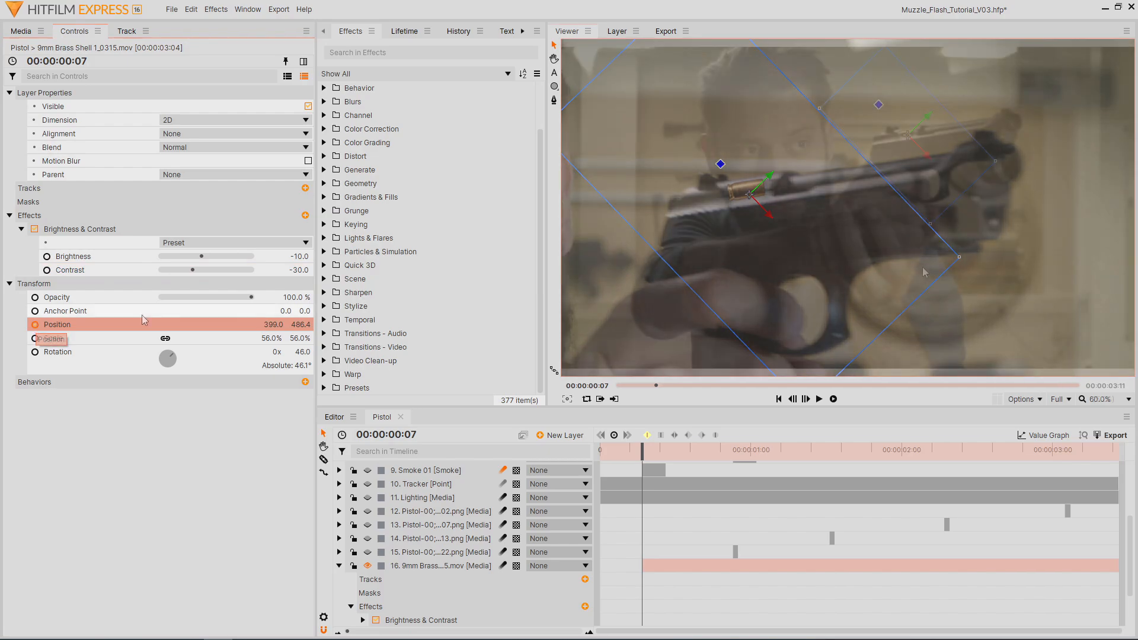
pyautogui.press('Right')
pyautogui.press('Right')
pyautogui.press('Right')
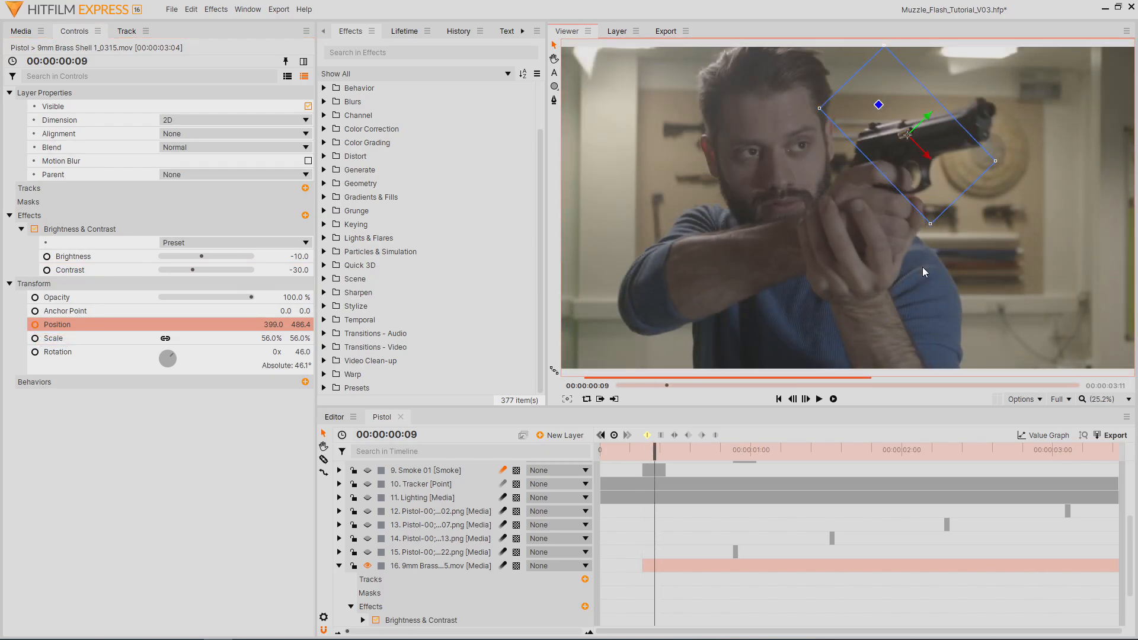
pyautogui.moveTo(899, 138); pyautogui.dragTo(895, 137)
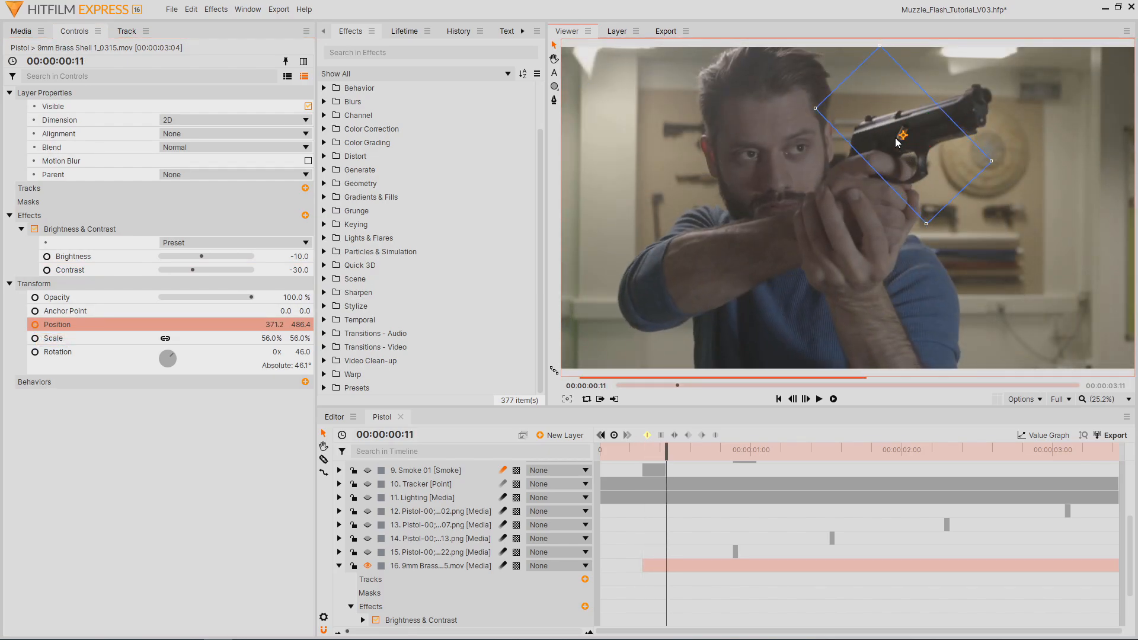
pyautogui.moveTo(575, 163); pyautogui.dragTo(568, 164)
pyautogui.moveTo(724, 297); pyautogui.dragTo(765, 299)
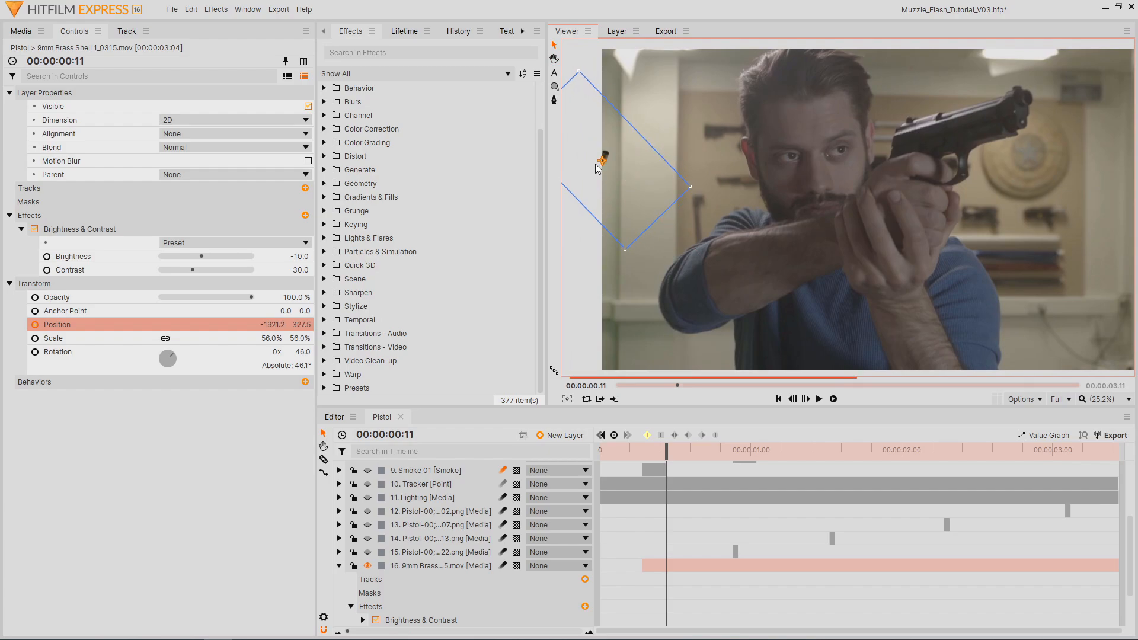
pyautogui.moveTo(596, 164); pyautogui.dragTo(578, 165)
# - Raise the shell's flight path at 00:00:00:09 with a position keyframe at about -821, 528
pyautogui.press('Left')
pyautogui.press('Left')
pyautogui.press('Left')
pyautogui.press('Left')
pyautogui.press('Right')
pyautogui.press('Right')
pyautogui.press('Right')
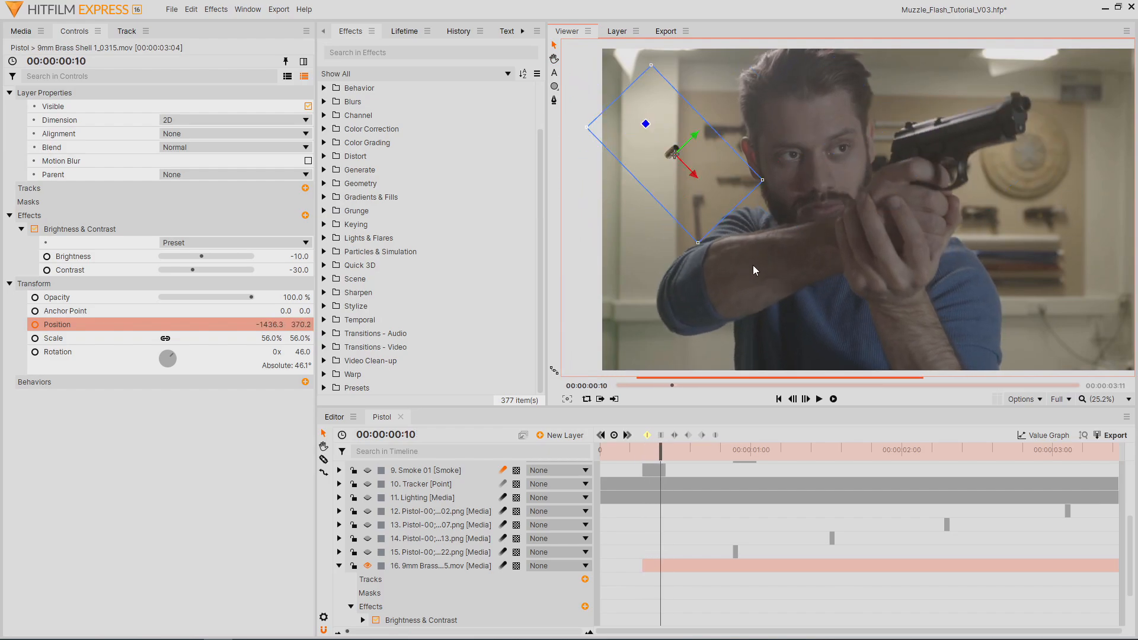
pyautogui.press('Right')
pyautogui.press('Left')
pyautogui.press('Left')
pyautogui.moveTo(766, 150); pyautogui.dragTo(765, 145)
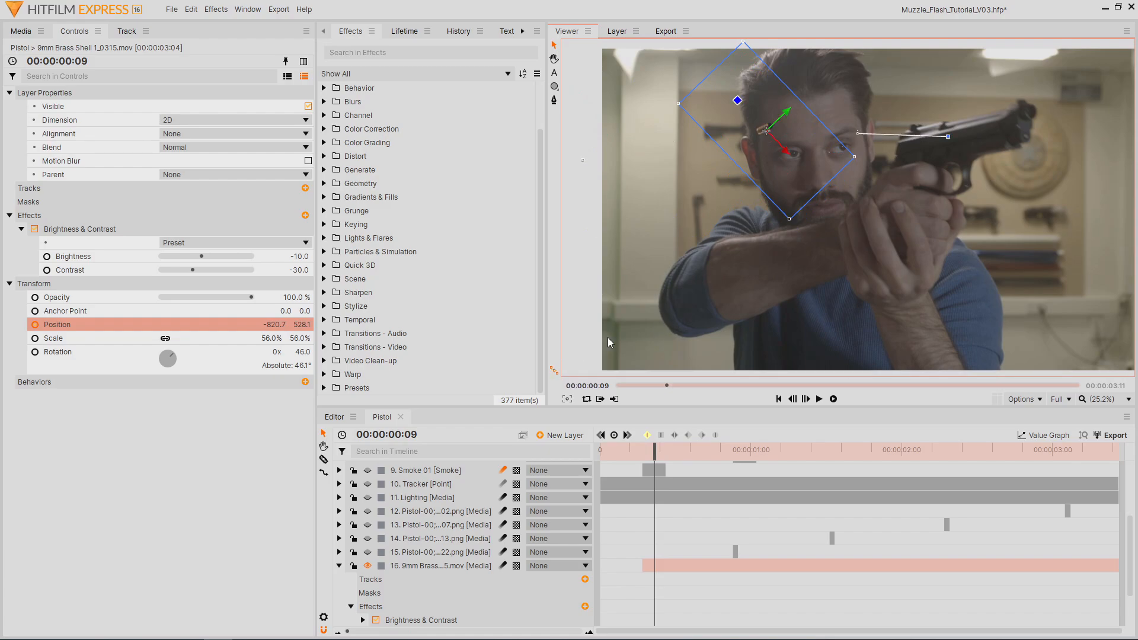
# - Trim the end of the shell layer to 00:00:00:12, once the shell has left the frame
pyautogui.press('Right')
pyautogui.press('Right')
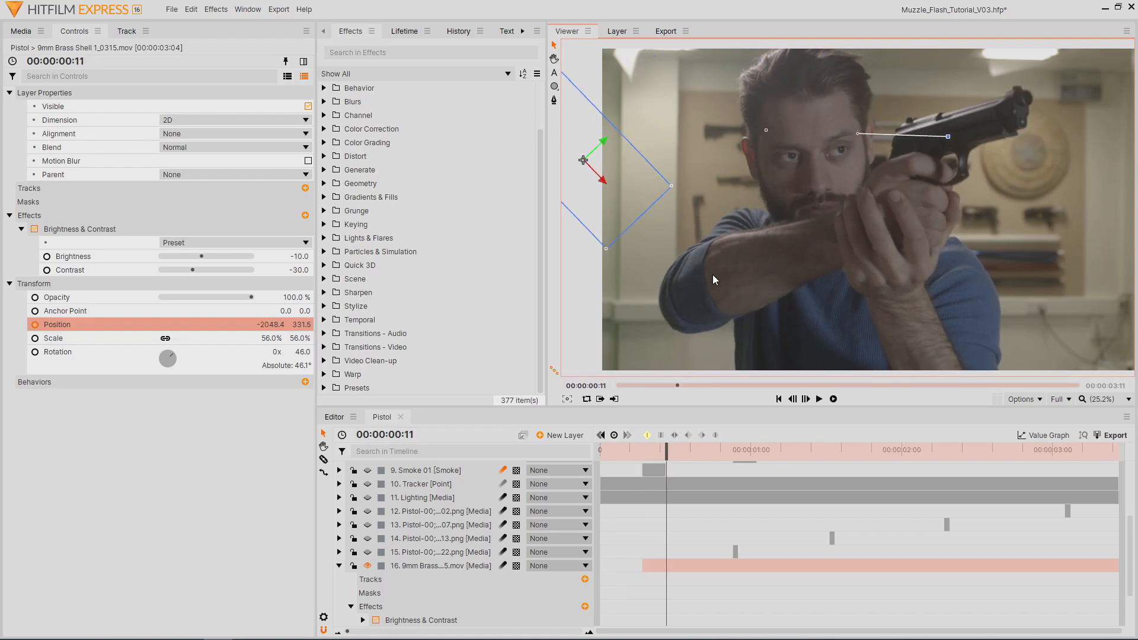
pyautogui.press('Right')
pyautogui.rightClick(713, 275)
pyautogui.click(754, 437)
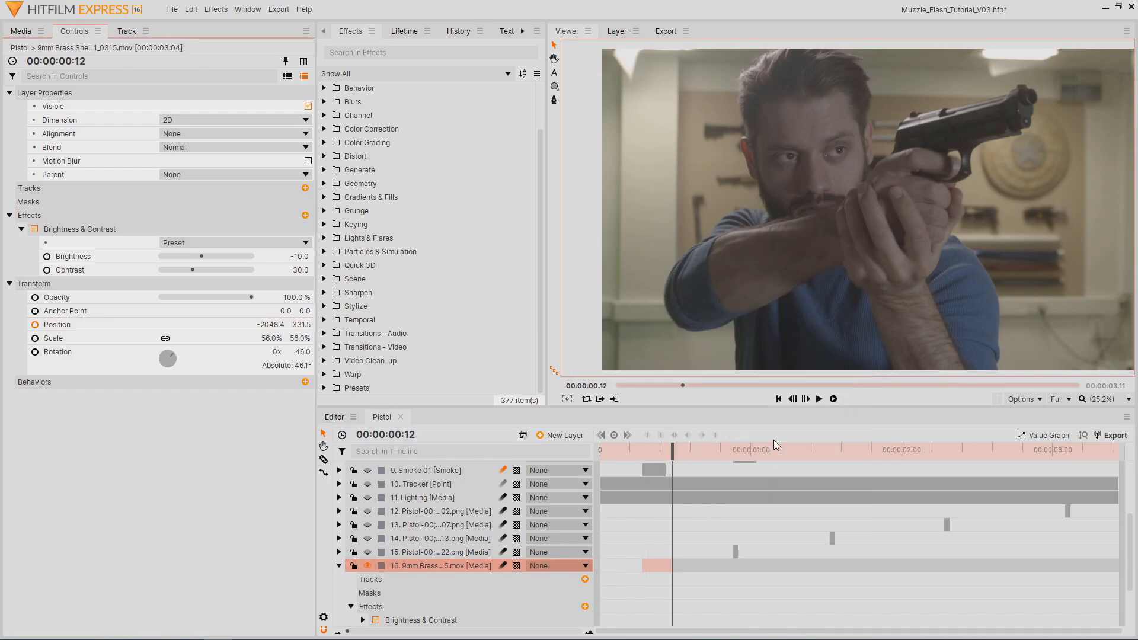
pyautogui.scroll(-2, 720, 577)
pyautogui.click(717, 594)
pyautogui.press('Delete')
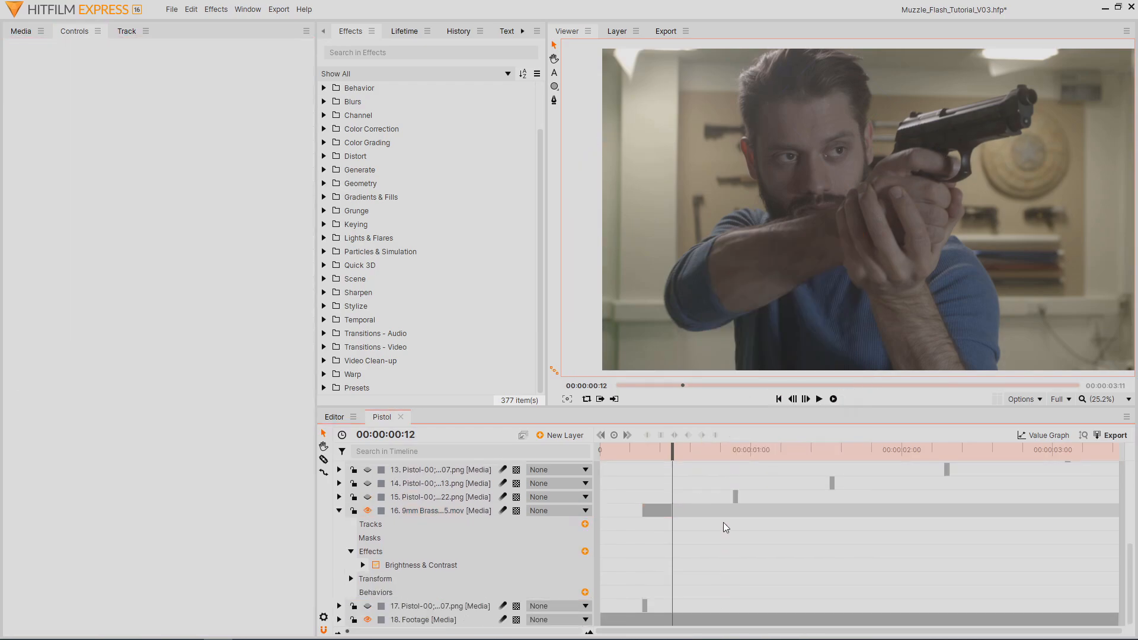
# - Enable motion blur on the shell layer and step through its frames to check the ejection
pyautogui.press('Left')
pyautogui.press('Left')
pyautogui.press('Left')
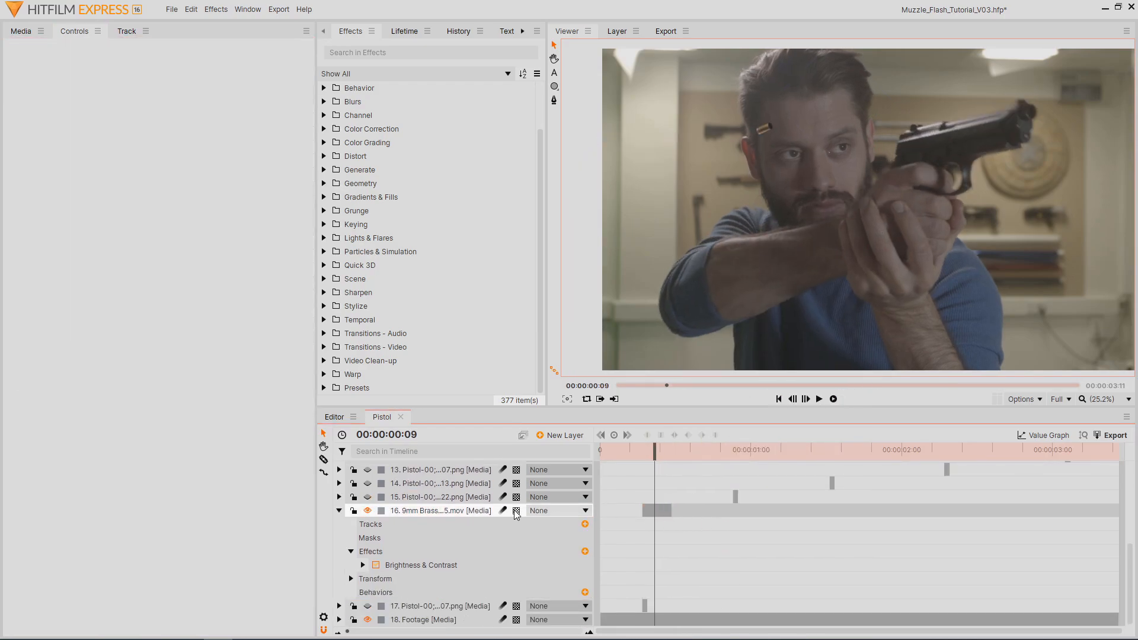
pyautogui.press('Left')
pyautogui.press('Left')
pyautogui.press('Left')
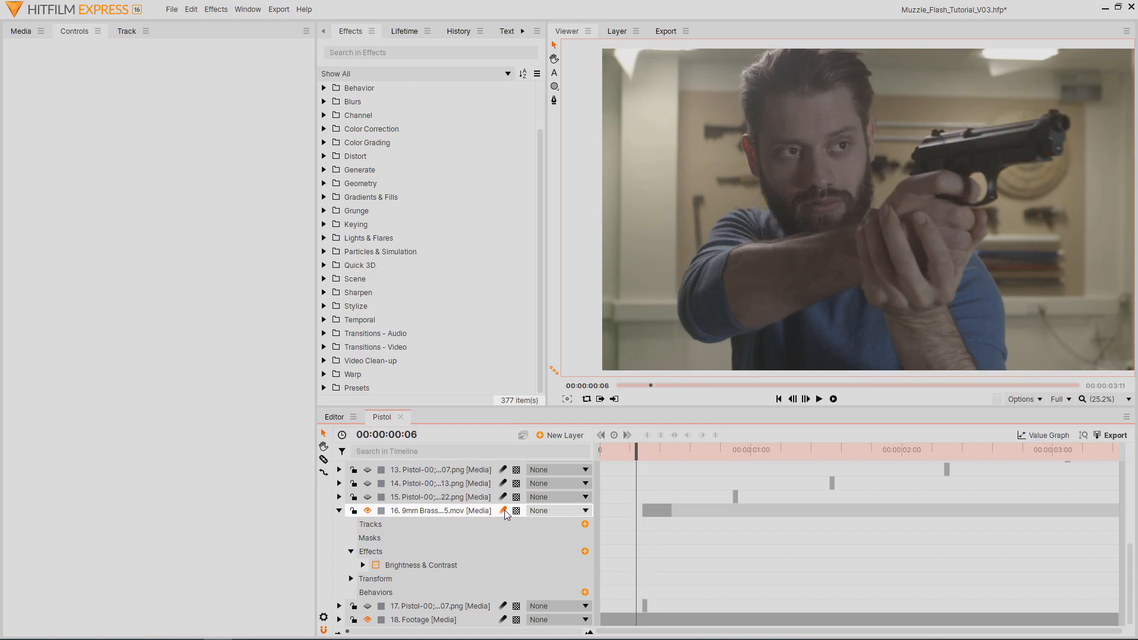
pyautogui.press('Right')
pyautogui.press('Right')
pyautogui.press('Right')
pyautogui.press('Right')
pyautogui.press('Right')
pyautogui.press('Right')
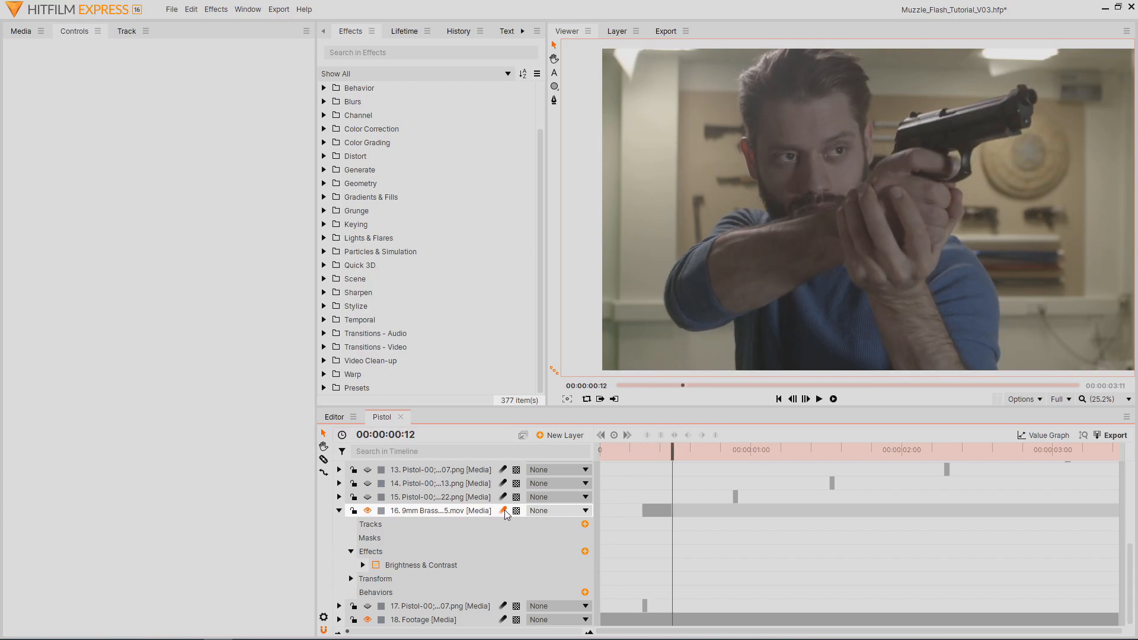
# - Duplicate the shell layer, place the copy above the 00:00:00:22 still and shift it to start at 00:00:00:22
pyautogui.click(472, 510)
pyautogui.hotkey('ctrl', 'd')
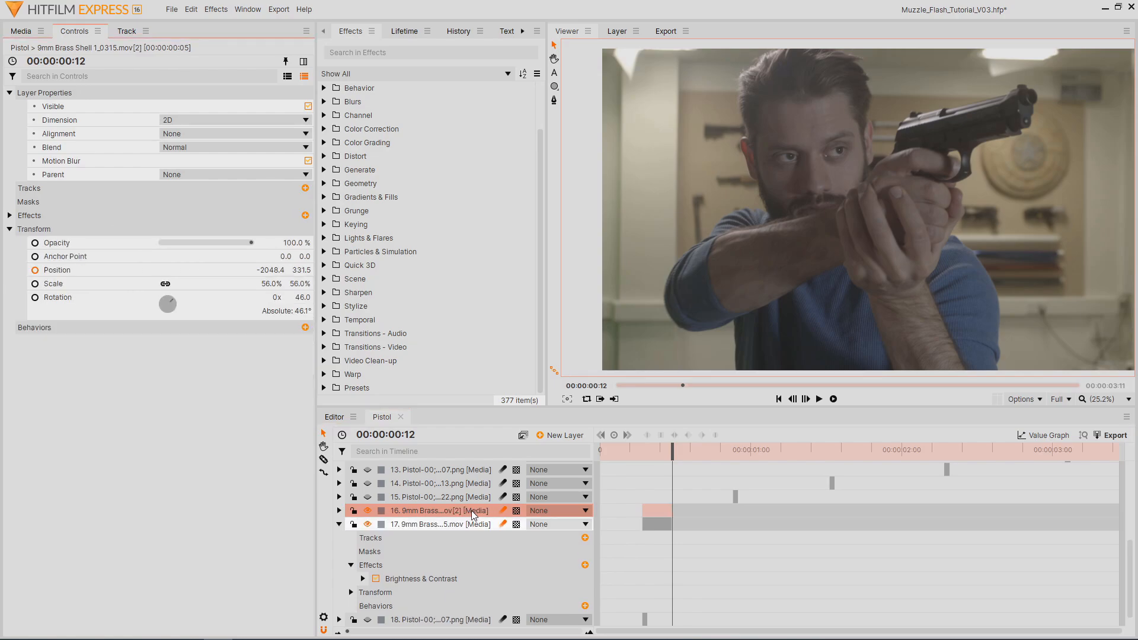
pyautogui.moveTo(471, 511)
pyautogui.mouseDown()
pyautogui.moveTo(449, 504)
pyautogui.moveTo(483, 504)
pyautogui.mouseUp()
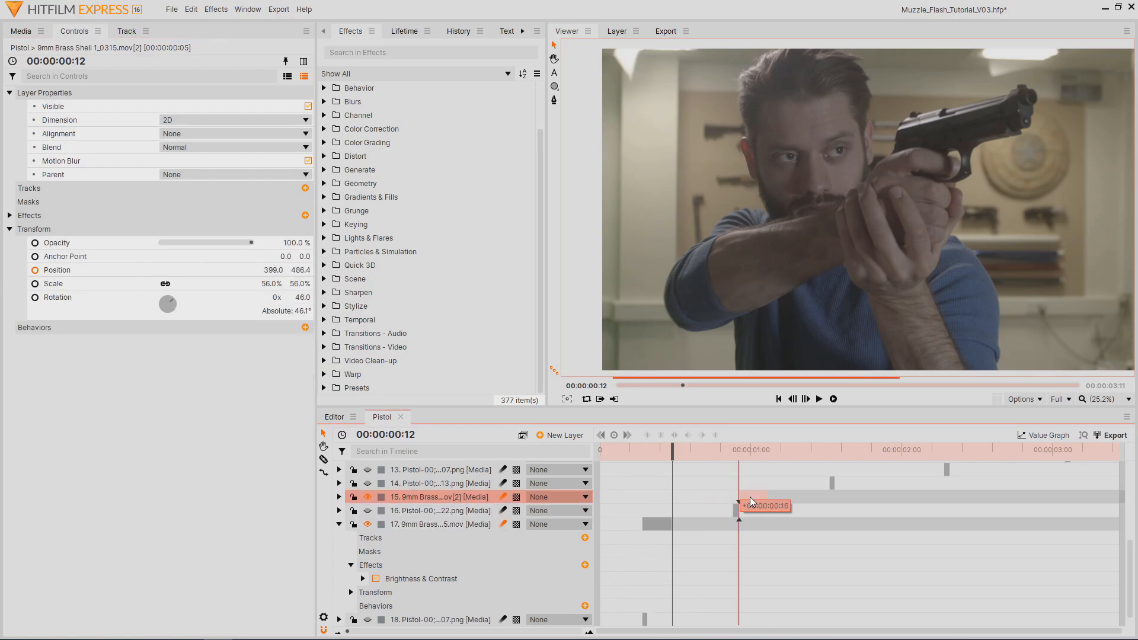
pyautogui.moveTo(750, 502); pyautogui.dragTo(744, 502)
pyautogui.press('Right')
pyautogui.press('Right')
pyautogui.press('Right')
pyautogui.press('Right')
pyautogui.press('Right')
pyautogui.press('Right')
pyautogui.press('Right')
pyautogui.press('Right')
pyautogui.press('Right')
pyautogui.press('Right')
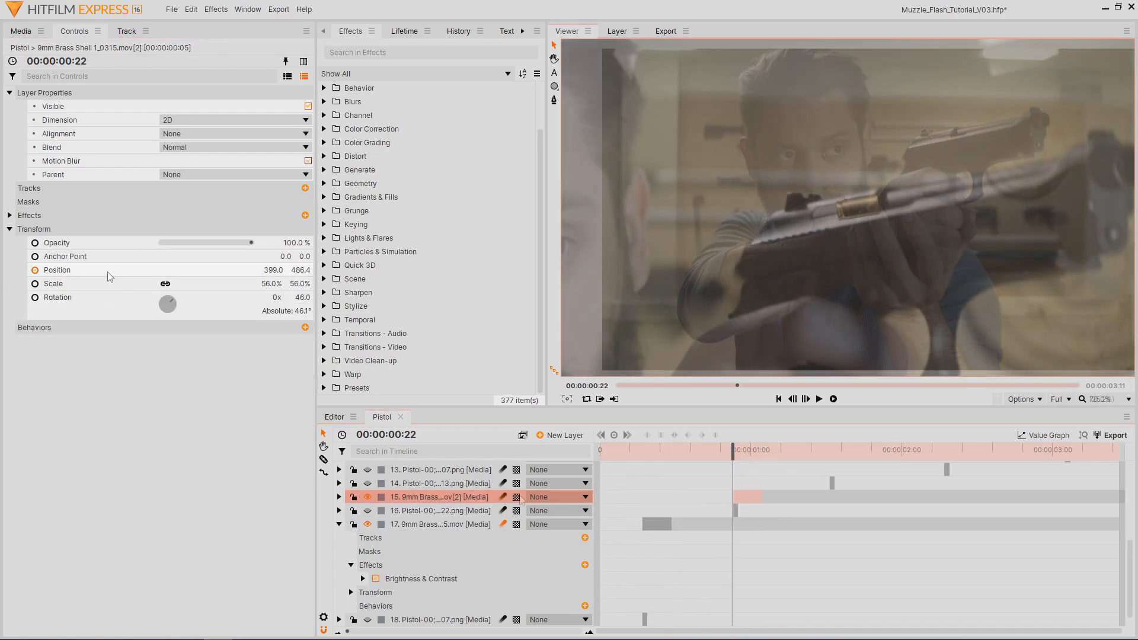
# - Reposition the duplicated shell to about 349, 482 at 00:00:00:22 and about -898, 881 at 00:00:00:24
pyautogui.click(108, 273)
pyautogui.moveTo(860, 213); pyautogui.dragTo(840, 216)
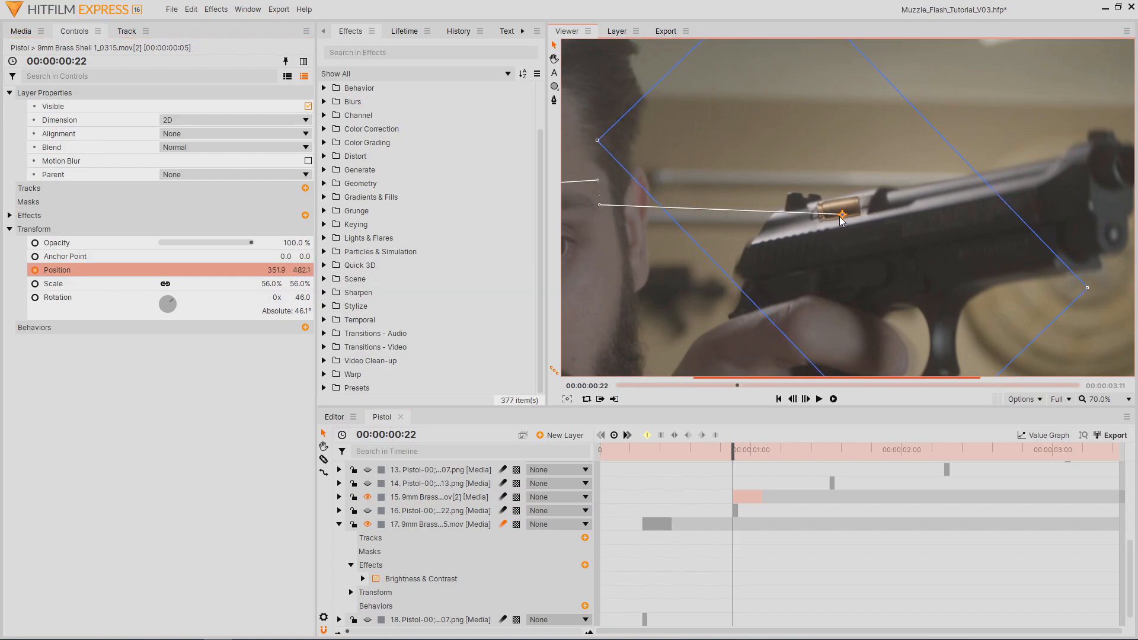
pyautogui.scroll(-3, 837, 249)
pyautogui.moveTo(721, 295); pyautogui.dragTo(860, 274)
pyautogui.press('.')
pyautogui.press('.')
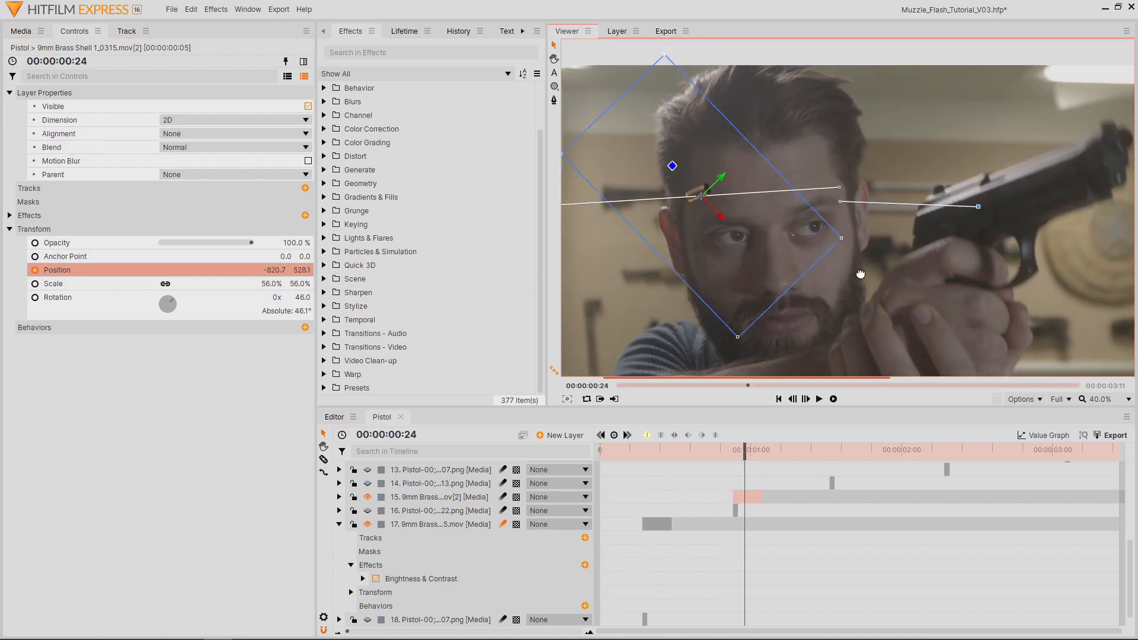
pyautogui.moveTo(705, 202); pyautogui.dragTo(687, 119)
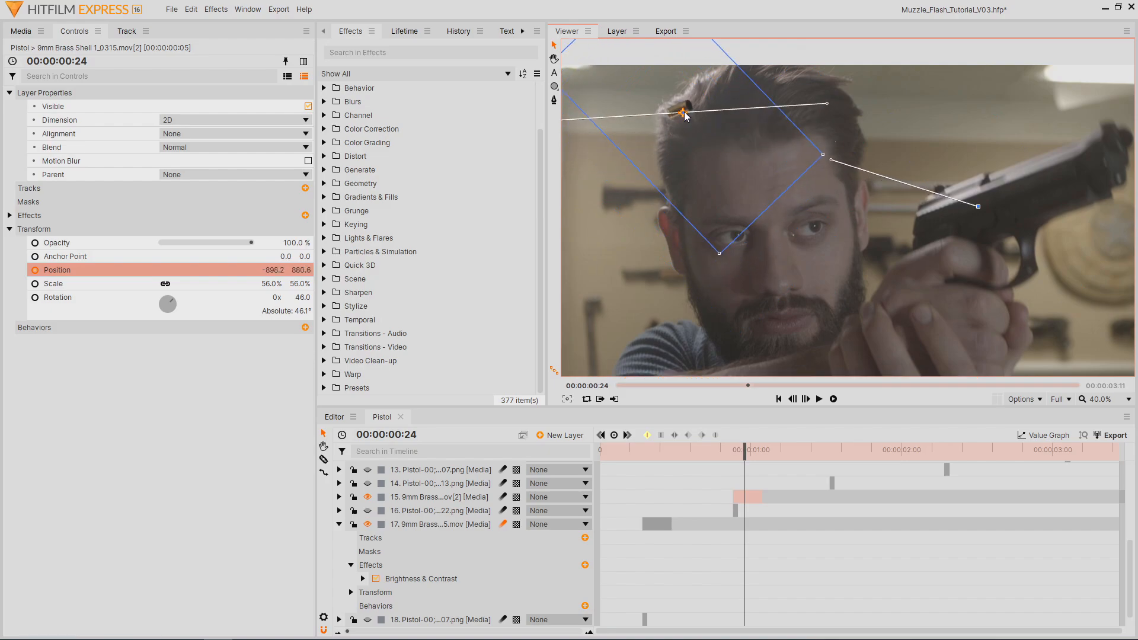
# - Raise the duplicated shell's final position keyframe outside the frame at 00:00:01:01 to vary its flight path
pyautogui.press(',')
pyautogui.press(',')
pyautogui.scroll(-2, 710, 216)
pyautogui.moveTo(709, 216); pyautogui.dragTo(835, 211)
pyautogui.press('.')
pyautogui.press('.')
pyautogui.press('.')
pyautogui.press('.')
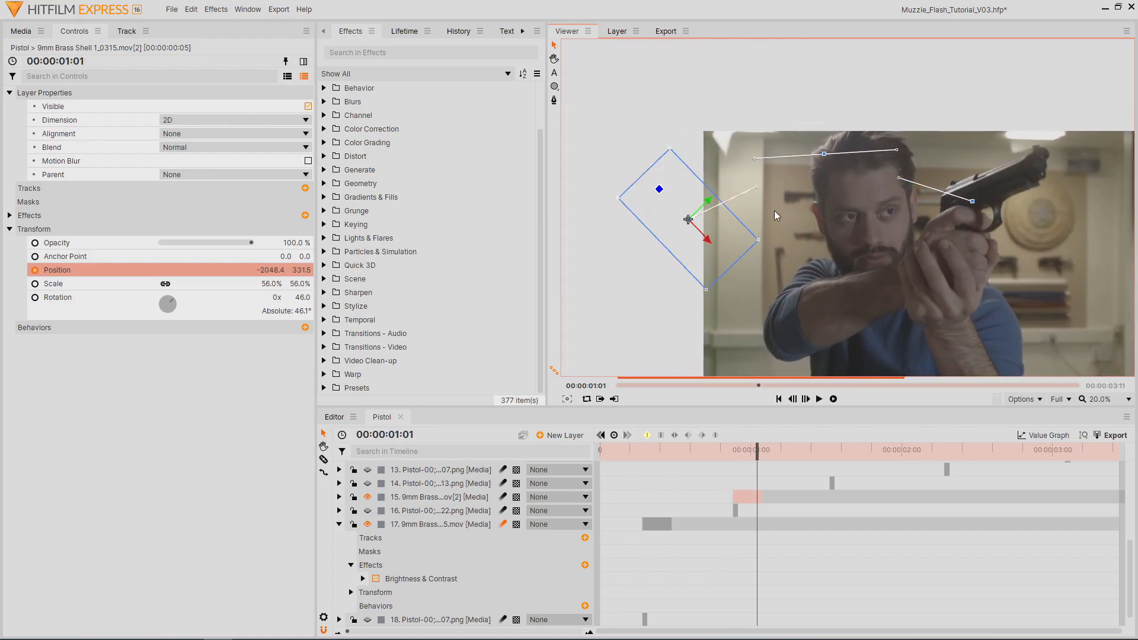
pyautogui.moveTo(687, 225); pyautogui.dragTo(650, 142)
# - Step through the second shell's path and play back the footage to check all the shell ejections
pyautogui.press(',')
pyautogui.press(',')
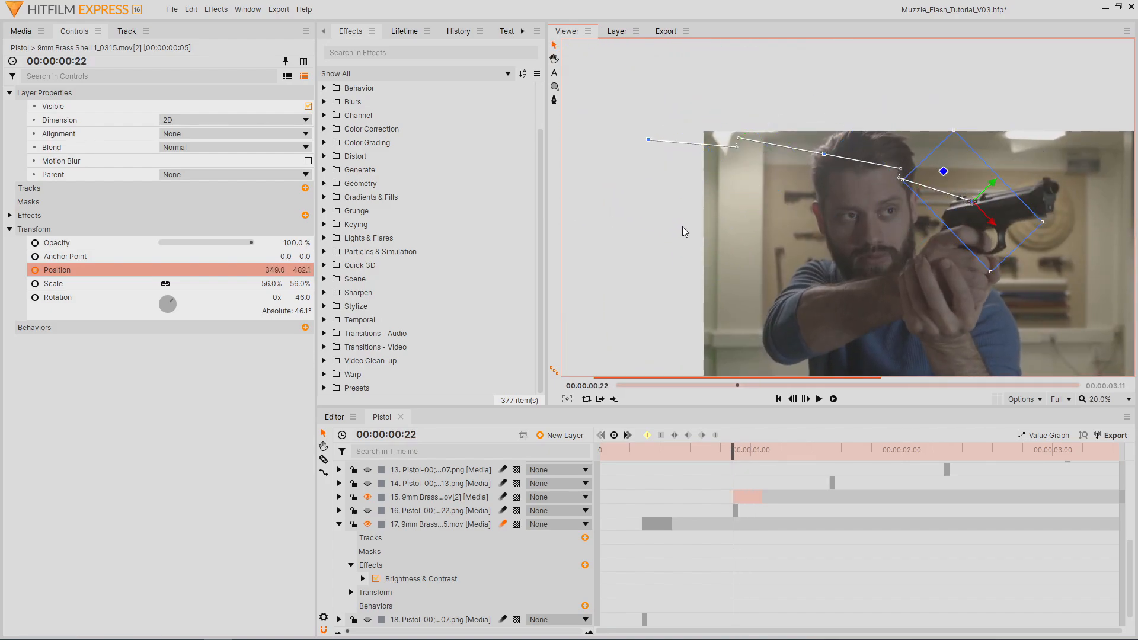
pyautogui.press('.')
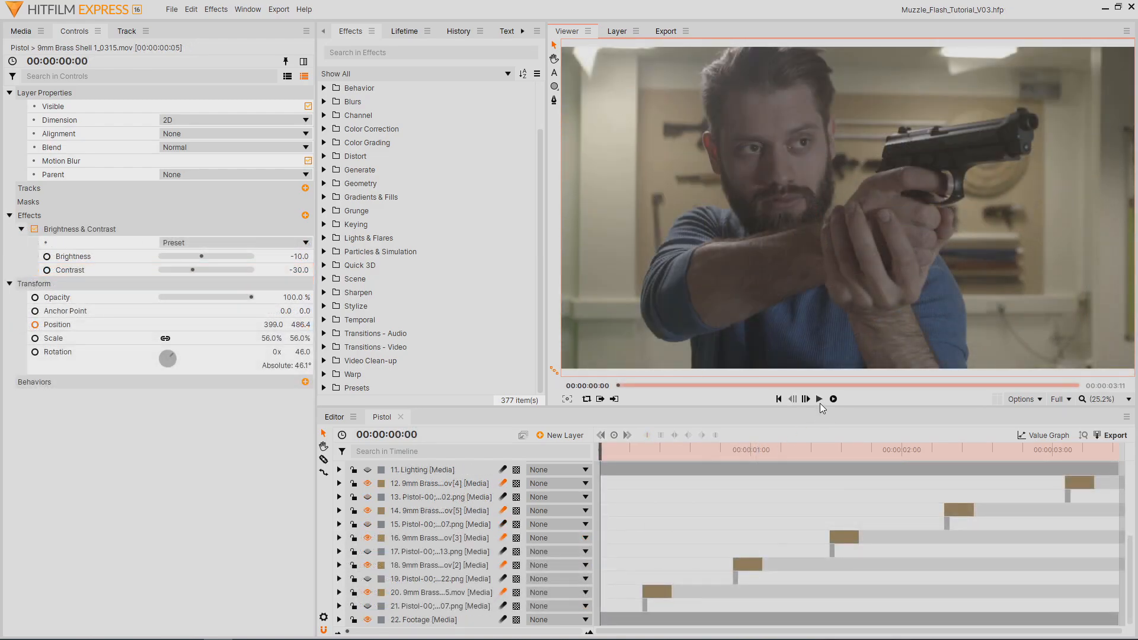
pyautogui.click(820, 400)
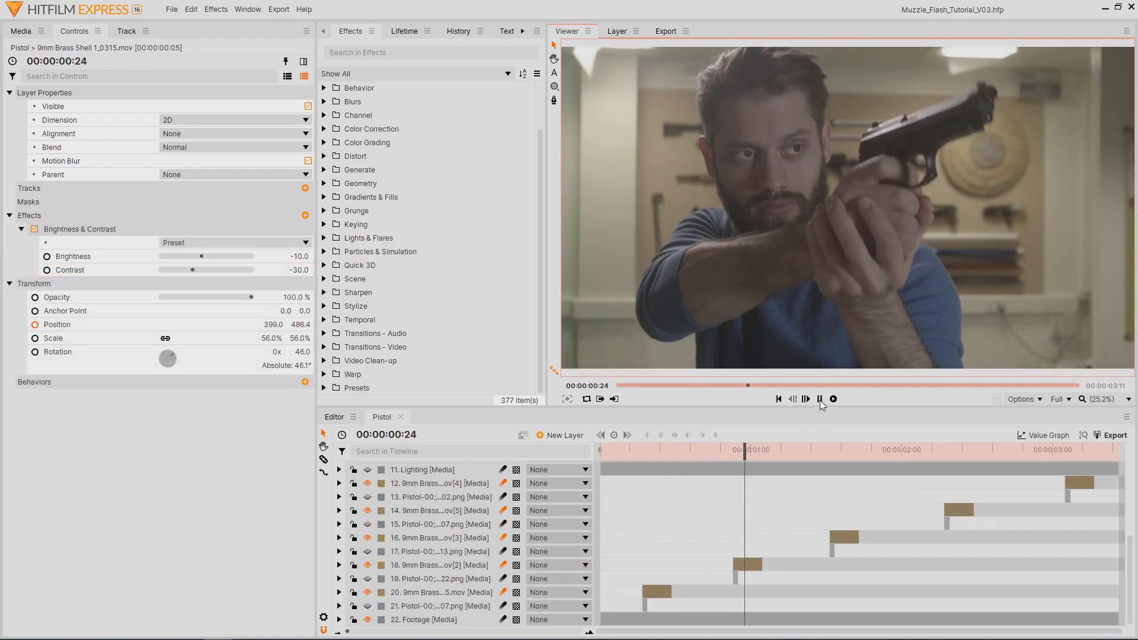